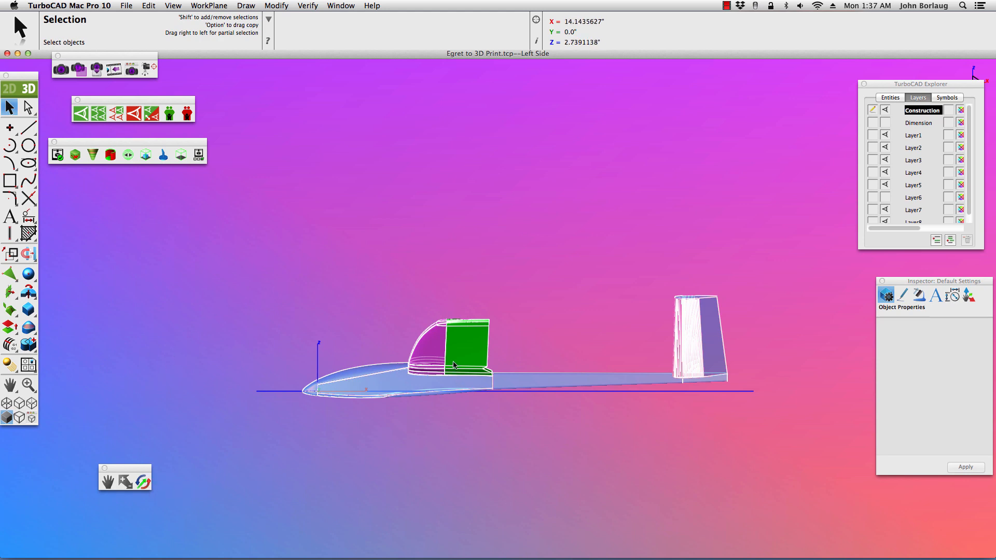
Select the magenta leading-edge solid, the green trailing-edge solid and the fuselage in turn to identify the separate parts.
{"action": "left_click", "coordinate": [433, 353]}
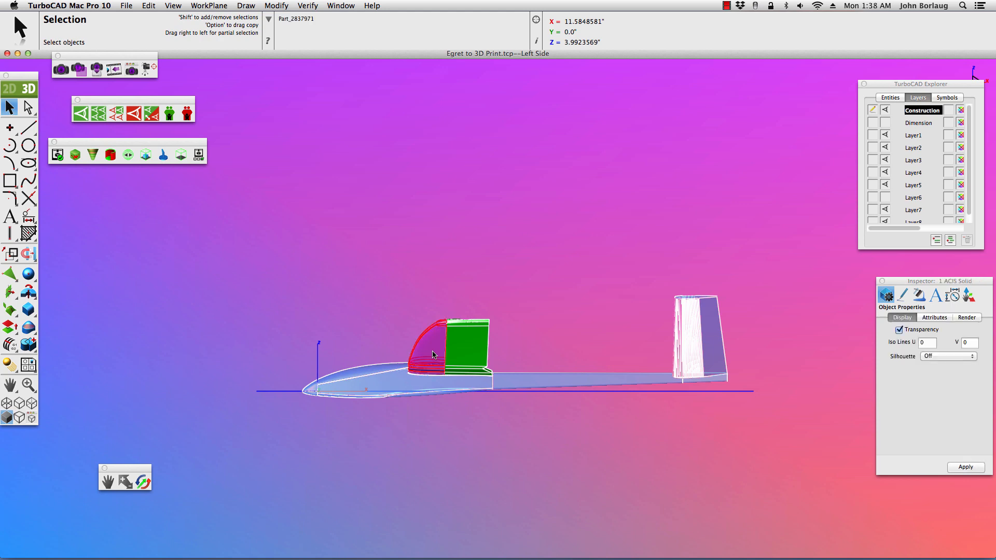
{"action": "left_click", "coordinate": [483, 352]}
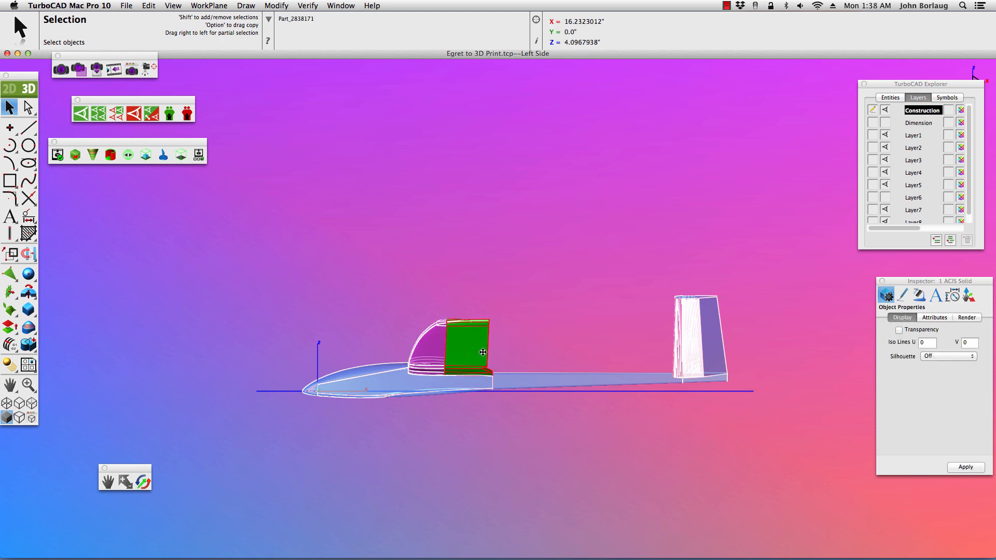
{"action": "left_click", "coordinate": [550, 380]}
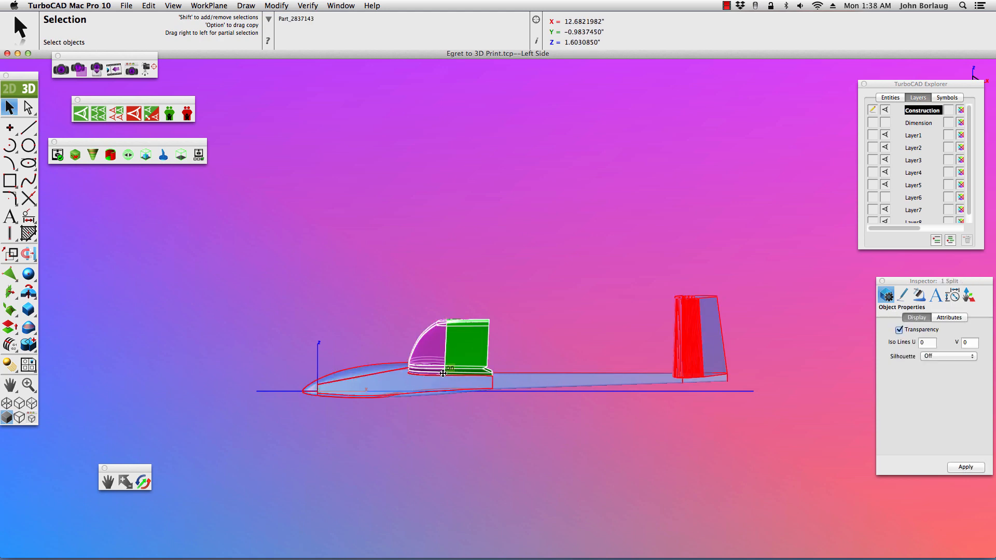
Select the dark construction line inside the magenta leading-edge section and check its length, angle and end-point data.
{"action": "scroll", "coordinate": [443, 373], "scroll_direction": "up", "scroll_amount": 5}
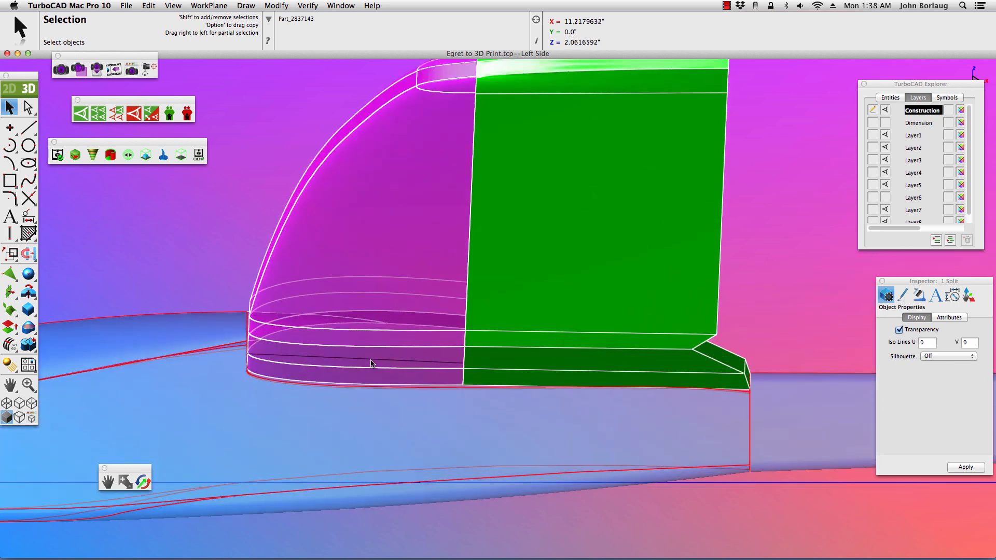
{"action": "scroll", "coordinate": [371, 363], "scroll_direction": "up", "scroll_amount": 5}
{"action": "left_click", "coordinate": [372, 362]}
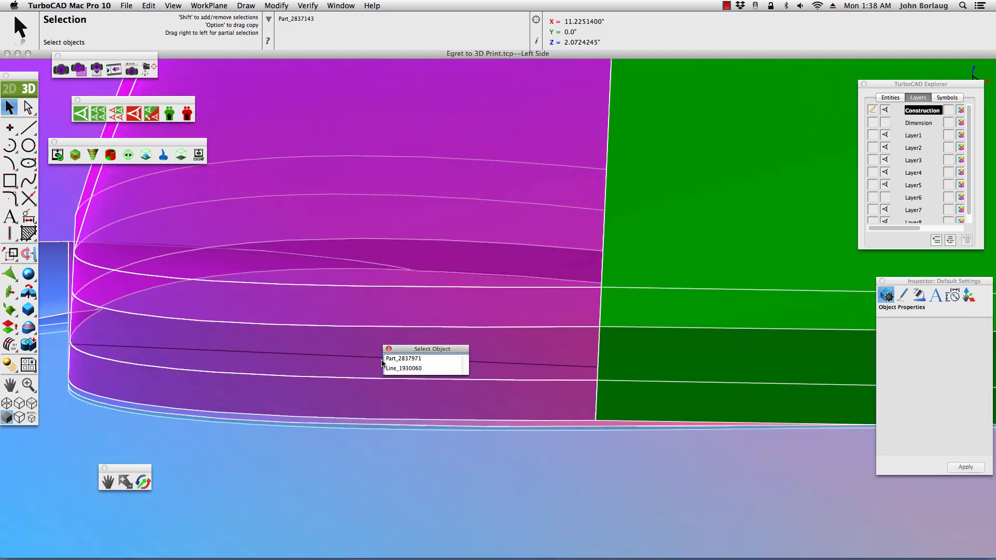
{"action": "left_click", "coordinate": [390, 369]}
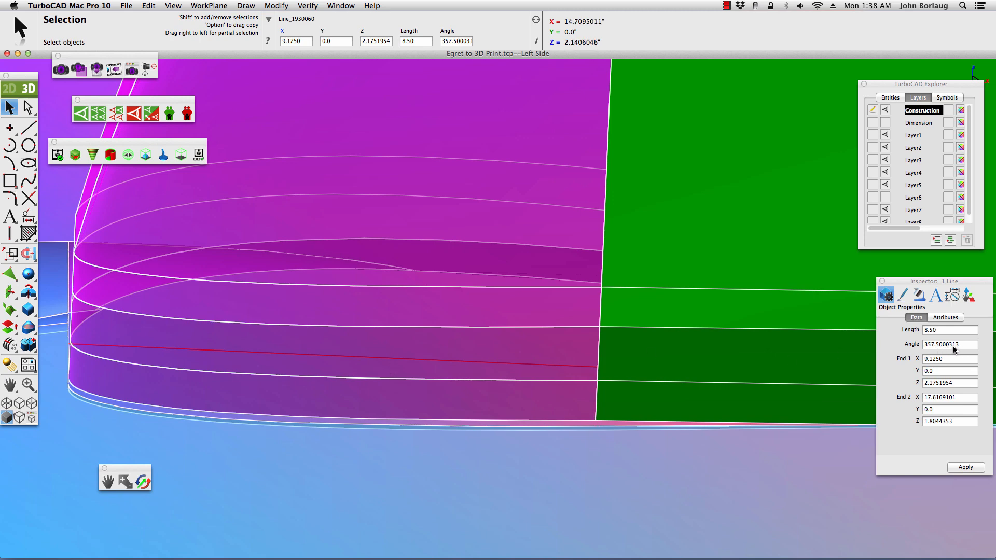
Deselect the construction line and switch the model to the Trimetric view.
{"action": "left_click", "coordinate": [533, 501]}
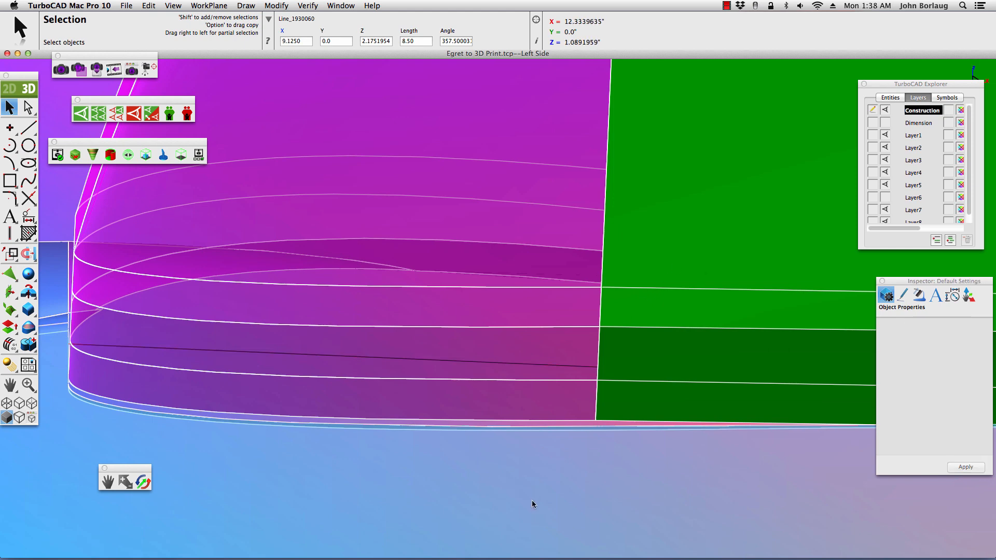
{"action": "left_click", "coordinate": [532, 503]}
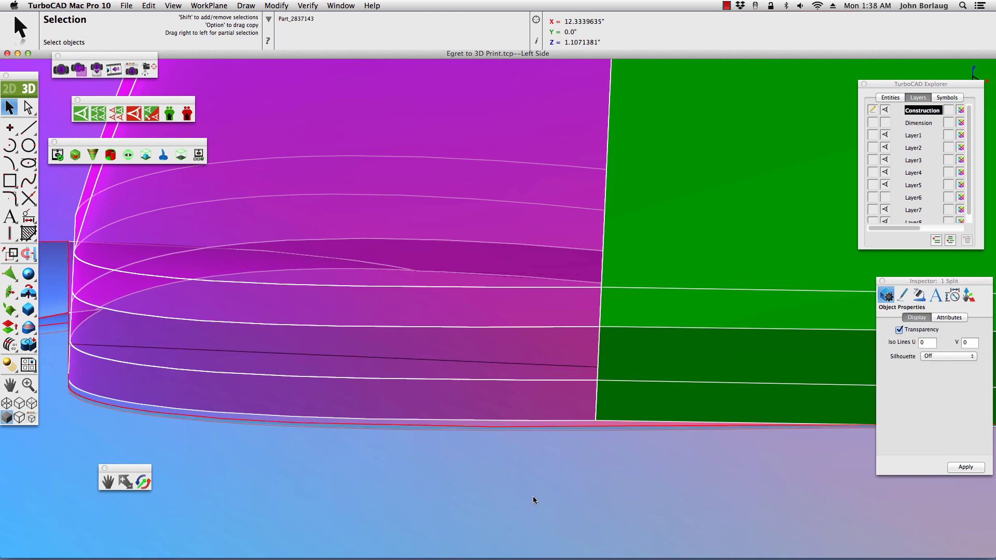
{"action": "left_click", "coordinate": [173, 5]}
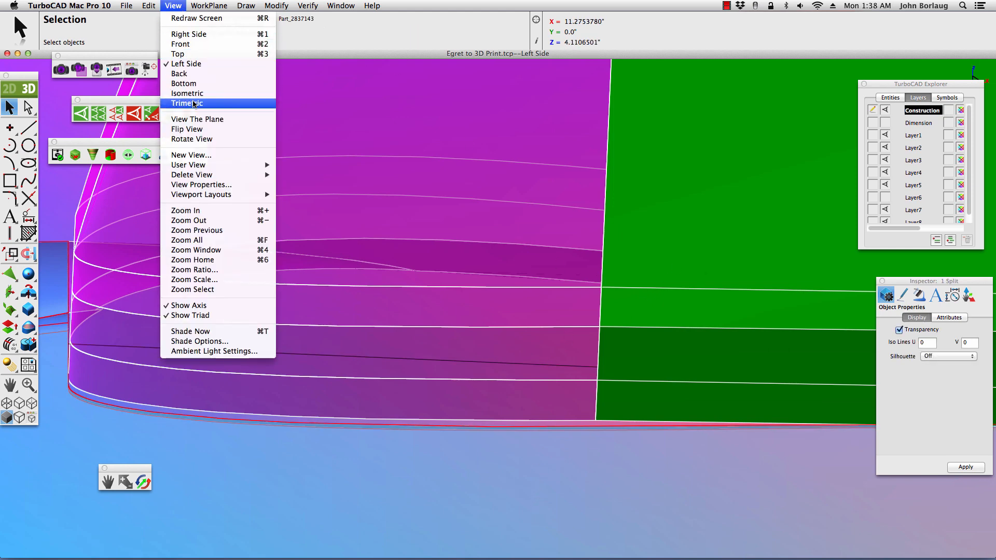
{"action": "left_click", "coordinate": [193, 104]}
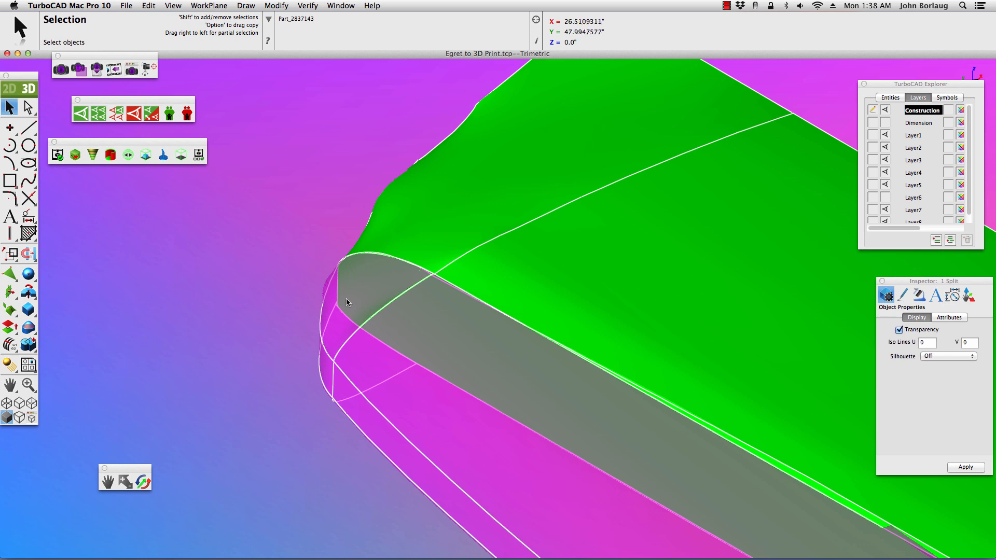
{"action": "left_click", "coordinate": [333, 343]}
{"action": "left_click", "coordinate": [334, 347]}
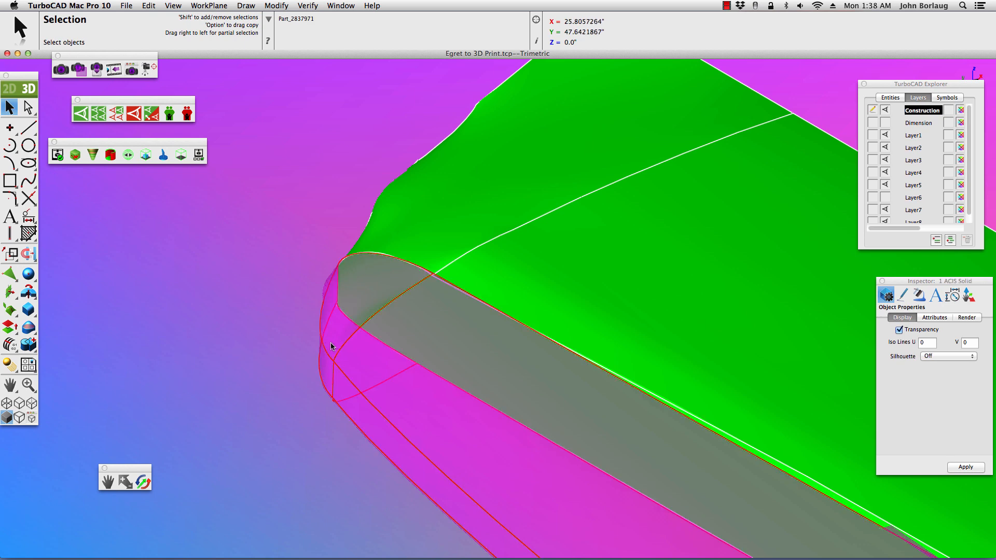
{"action": "left_click", "coordinate": [119, 117]}
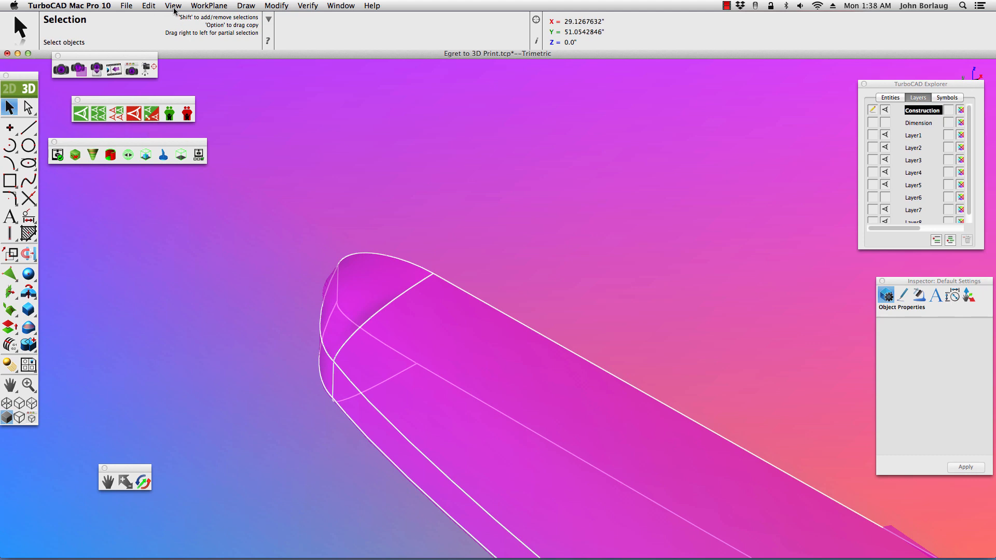
{"action": "left_click", "coordinate": [148, 6]}
{"action": "left_click", "coordinate": [172, 17]}
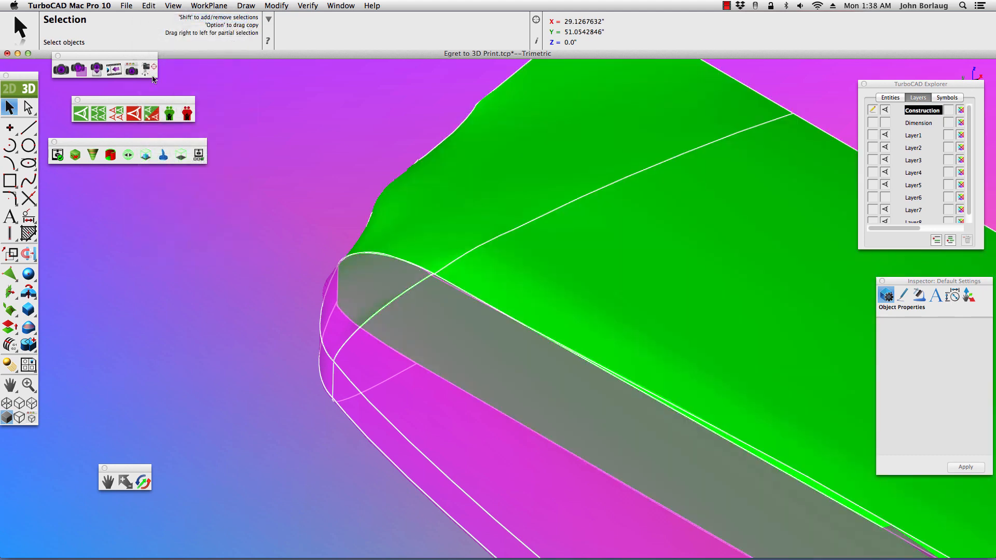
Hide the magenta leading-edge solid and examine the exposed front face of the green wing section in Front view.
{"action": "left_click", "coordinate": [346, 357]}
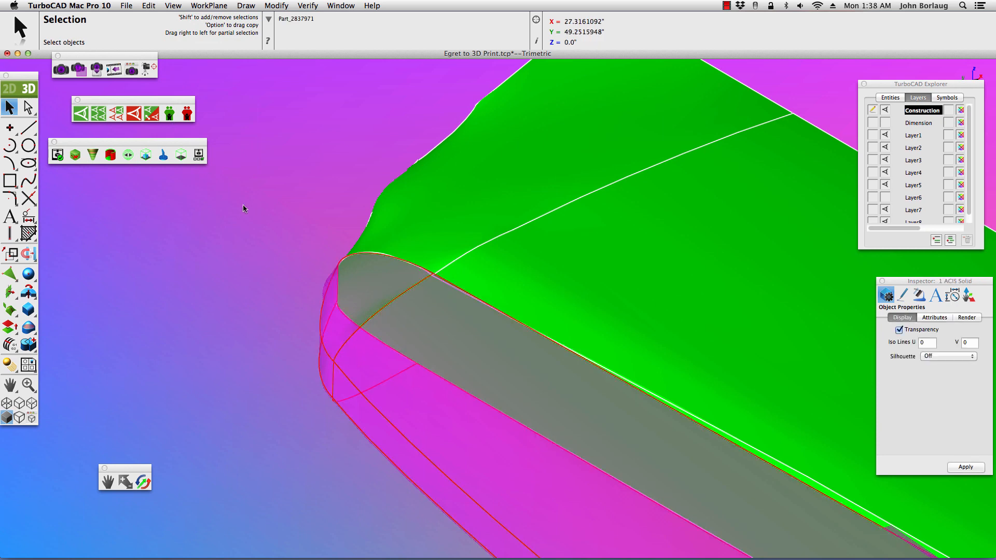
{"action": "left_click", "coordinate": [135, 114]}
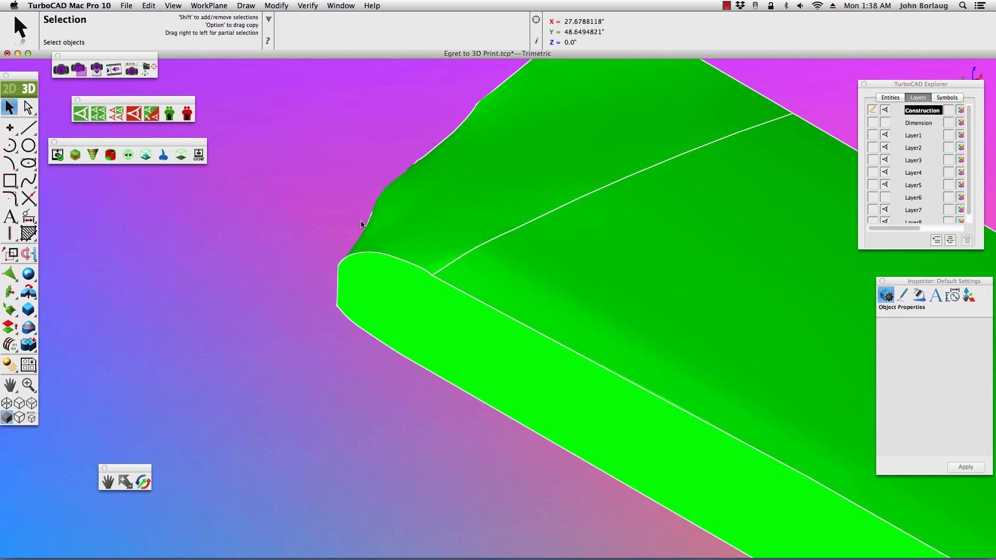
{"action": "left_click", "coordinate": [173, 5]}
{"action": "left_click", "coordinate": [210, 117]}
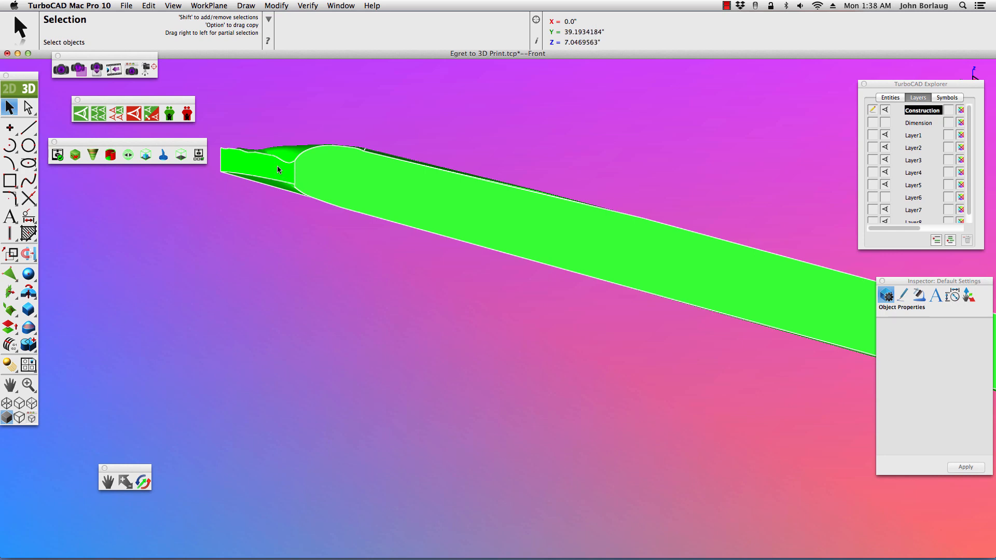
Activate the Pressure Deform tool and examine the face near the green wing section's tip up close.
{"action": "left_click", "coordinate": [31, 330]}
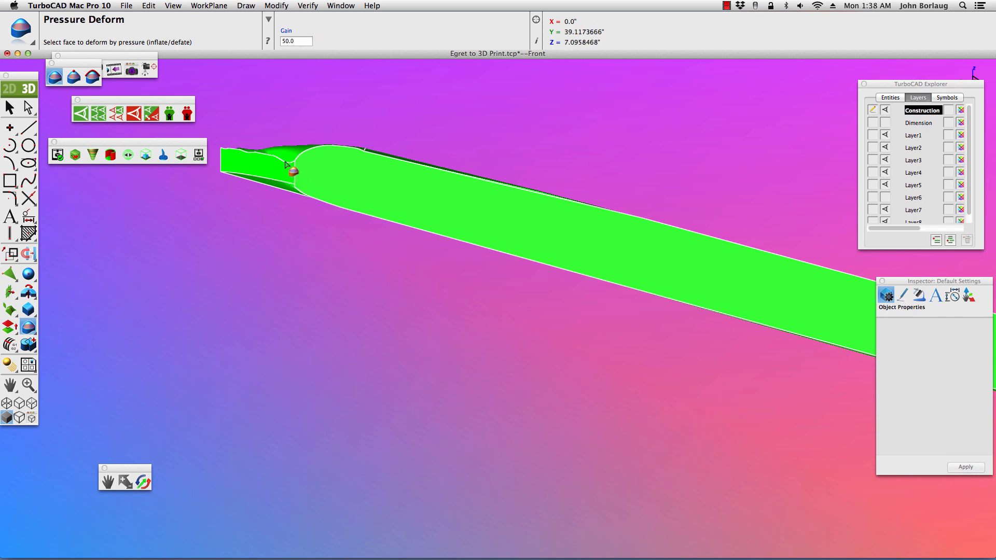
{"action": "scroll", "coordinate": [285, 167], "scroll_direction": "up", "scroll_amount": 3}
{"action": "scroll", "coordinate": [285, 167], "scroll_direction": "up", "scroll_amount": 1}
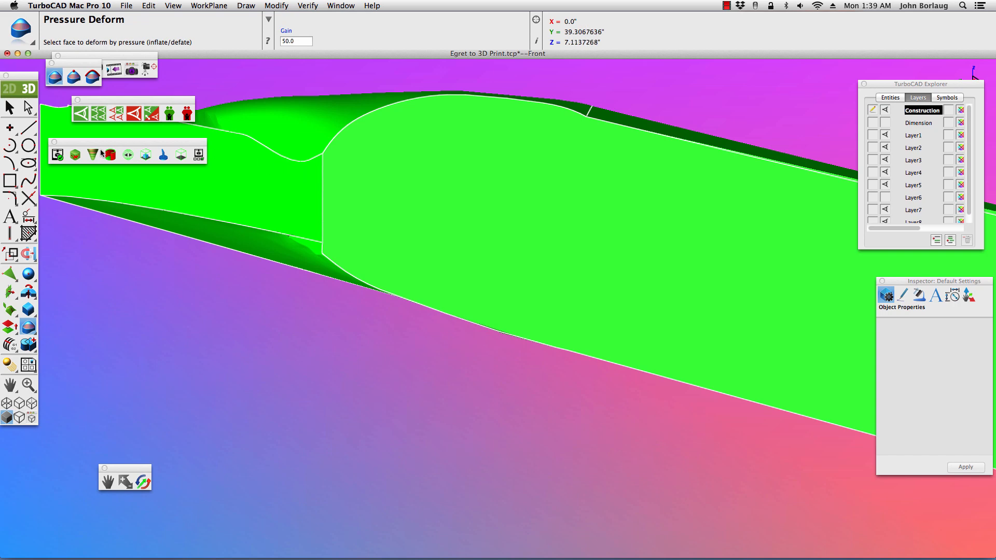
Run a 3D Print Check on the green wing solid, dismiss the report and put the 3D print tools away.
{"action": "left_click", "coordinate": [59, 155]}
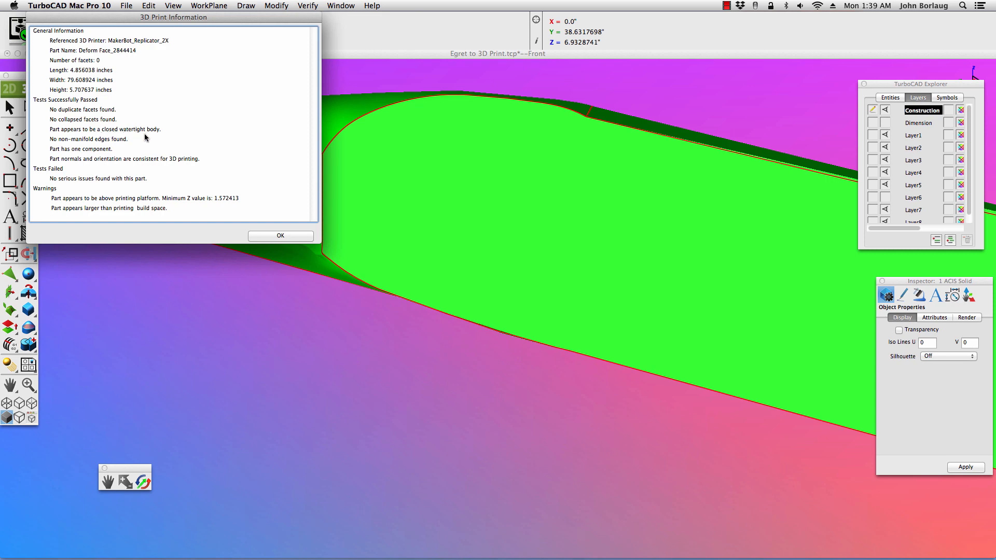
{"action": "left_click", "coordinate": [262, 238]}
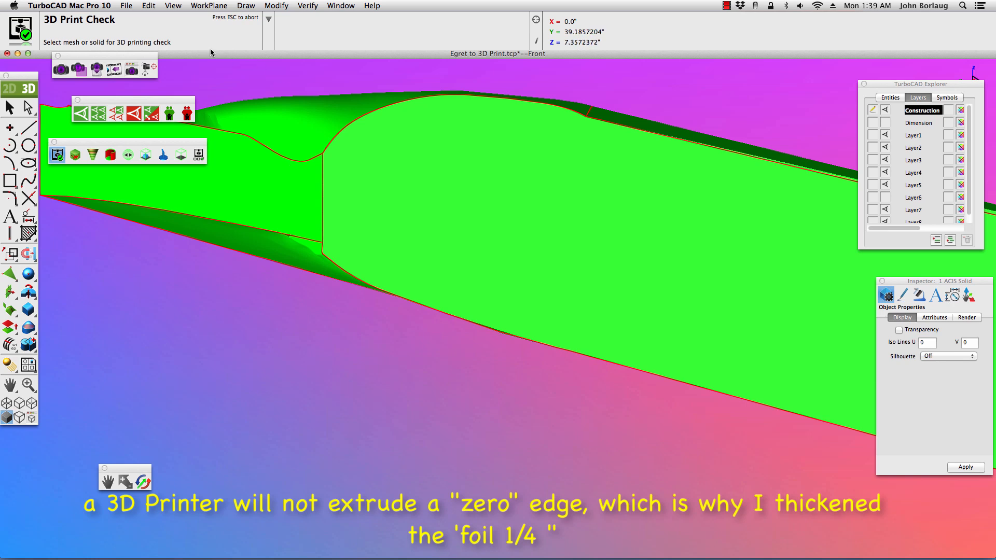
{"action": "left_click", "coordinate": [55, 143]}
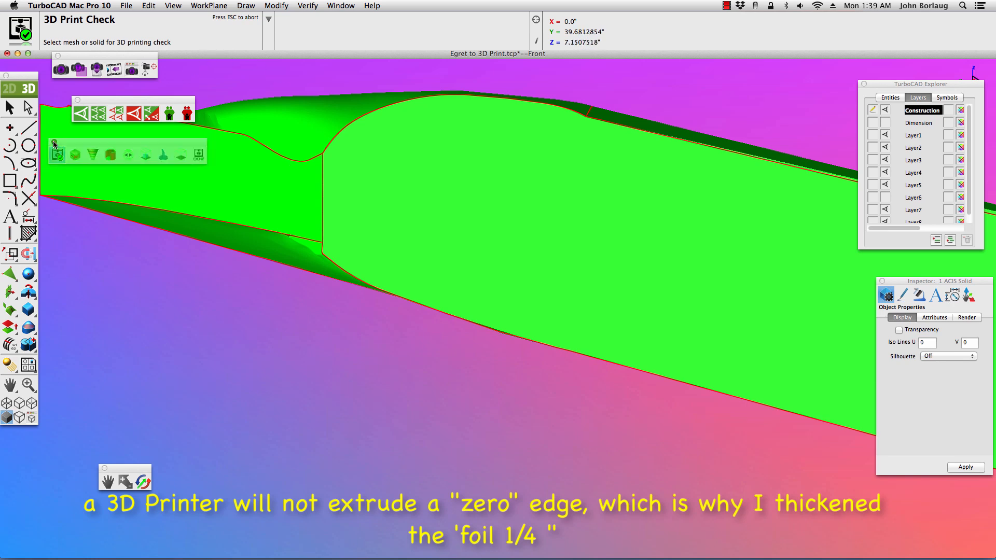
{"action": "left_click", "coordinate": [10, 107]}
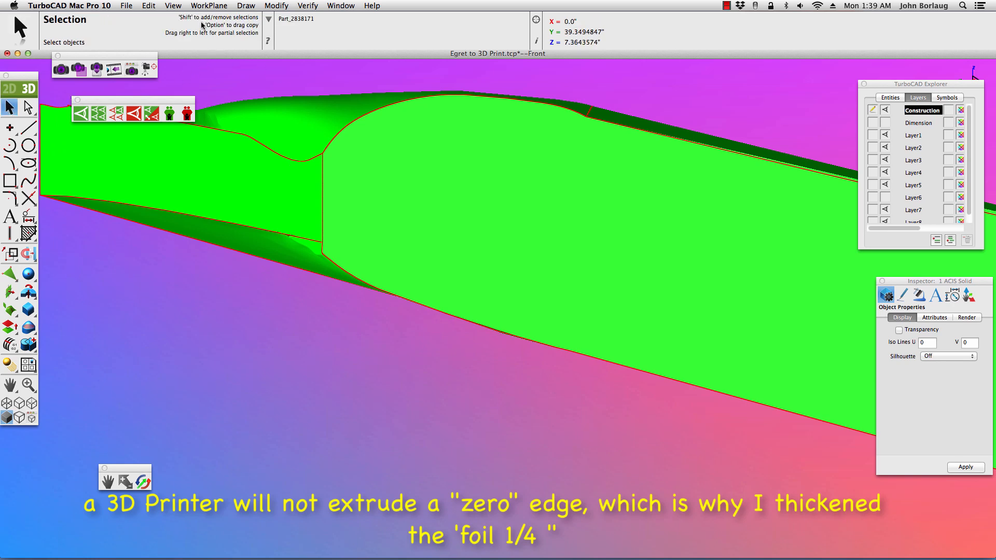
Undo the last hide and bring the whole glider back into the Trimetric view.
{"action": "left_click", "coordinate": [149, 6]}
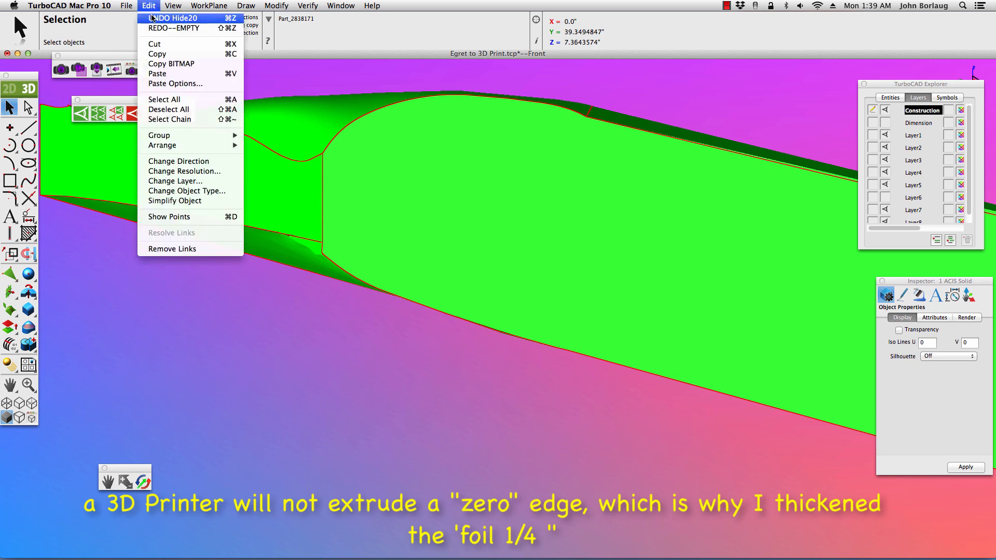
{"action": "left_click", "coordinate": [150, 19]}
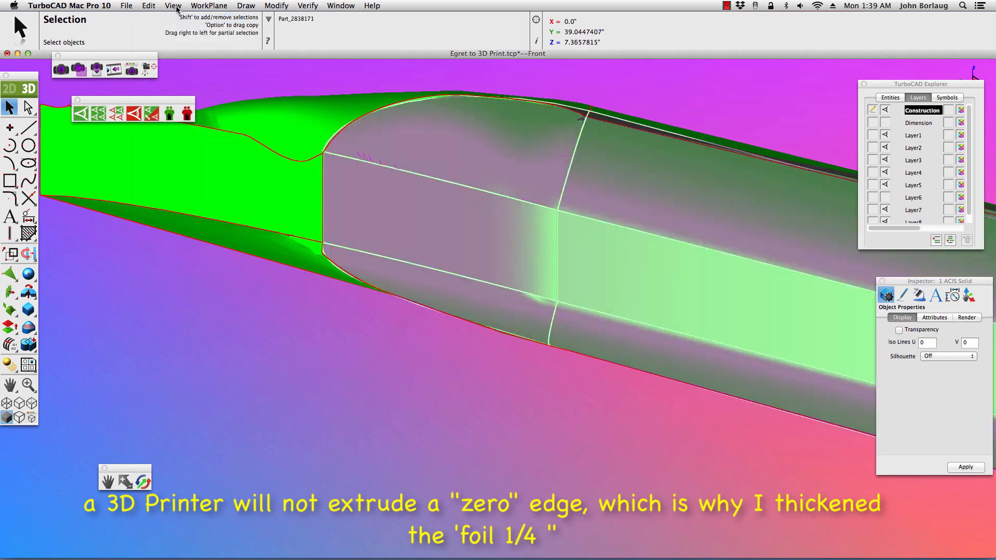
{"action": "left_click", "coordinate": [174, 6]}
{"action": "left_click", "coordinate": [199, 104]}
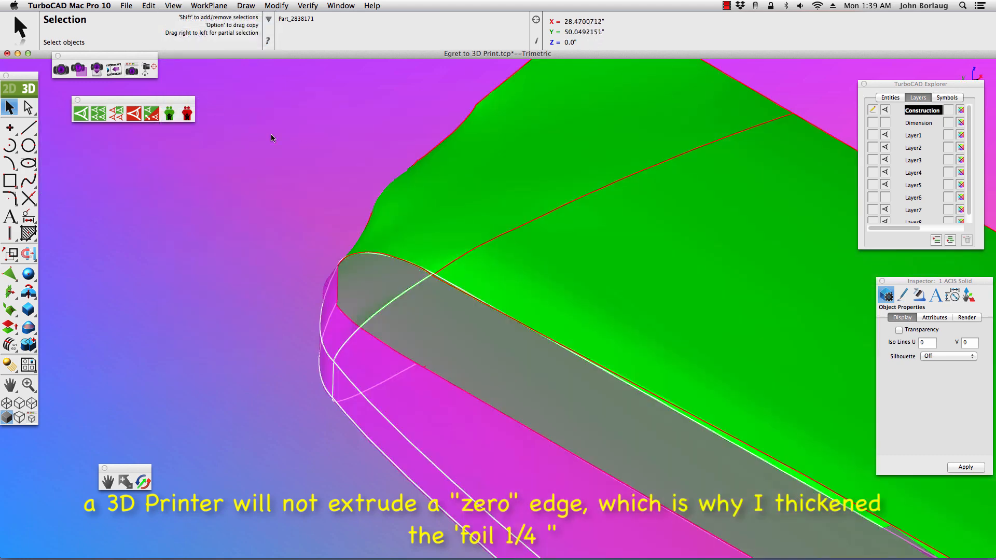
{"action": "scroll", "coordinate": [271, 136], "scroll_direction": "down", "scroll_amount": 5}
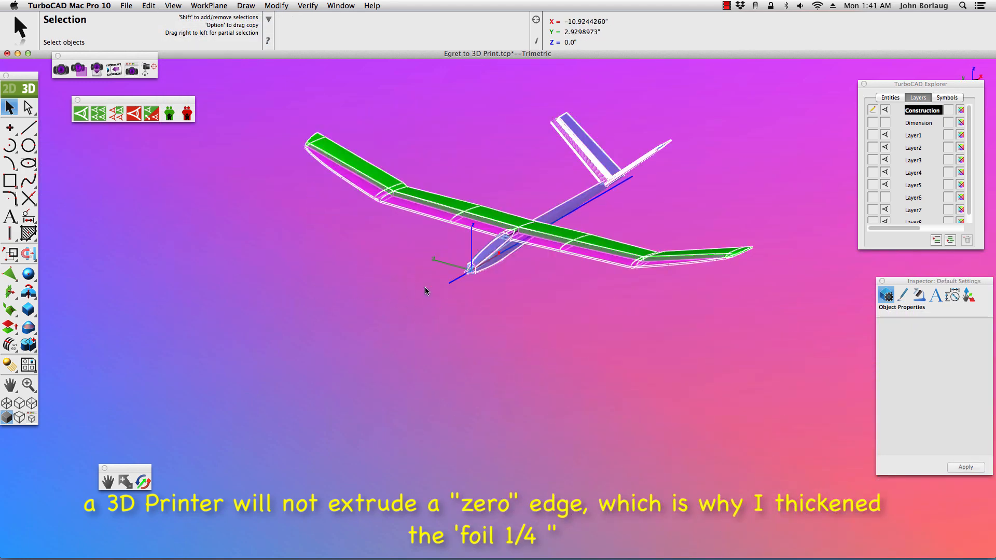
Extrude the 50-inch line along the fuselage axis upward in Z into a vertical surface about 8 inches high.
{"action": "scroll", "coordinate": [348, 260], "scroll_direction": "up", "scroll_amount": 3}
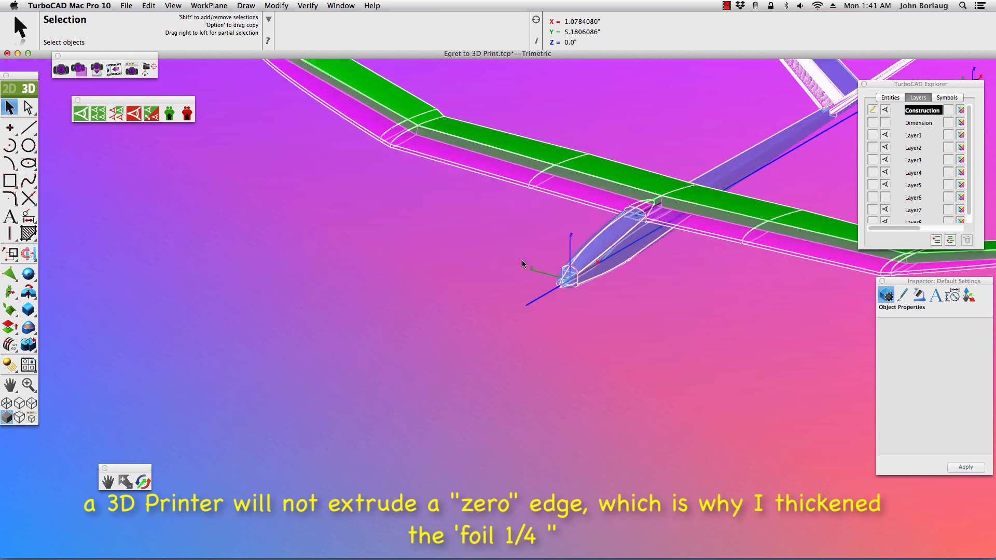
{"action": "scroll", "coordinate": [522, 260], "scroll_direction": "down", "scroll_amount": 2}
{"action": "left_click", "coordinate": [532, 289]}
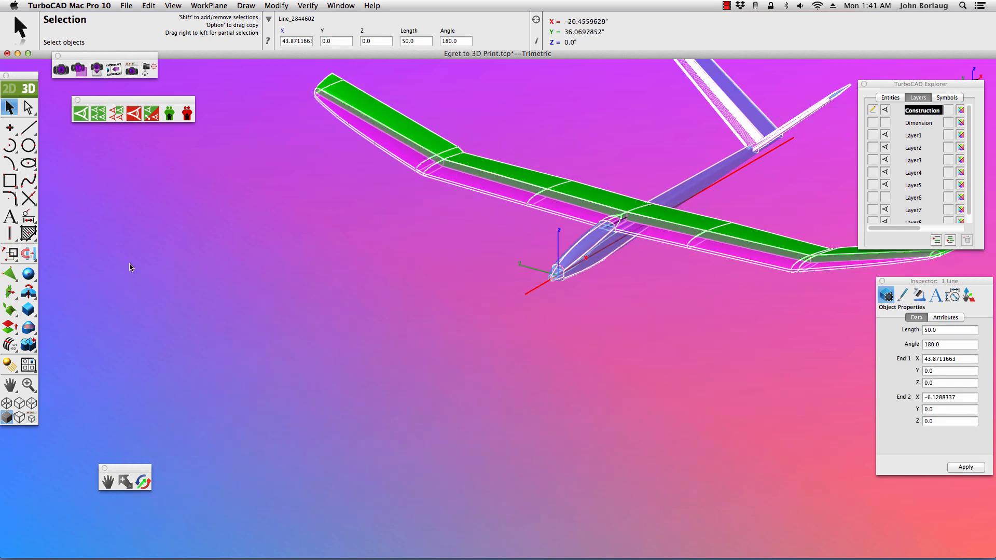
{"action": "left_click", "coordinate": [8, 291]}
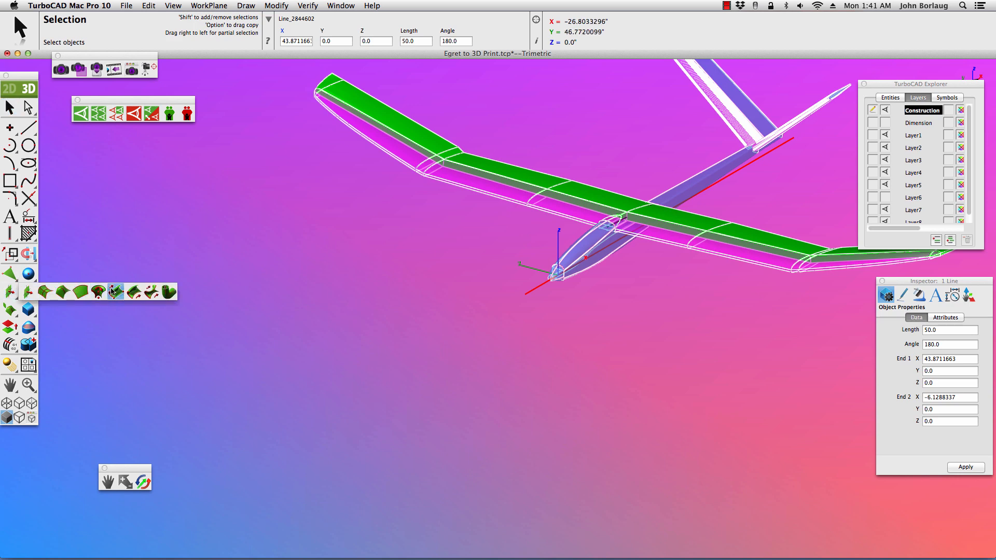
{"action": "left_click", "coordinate": [116, 292]}
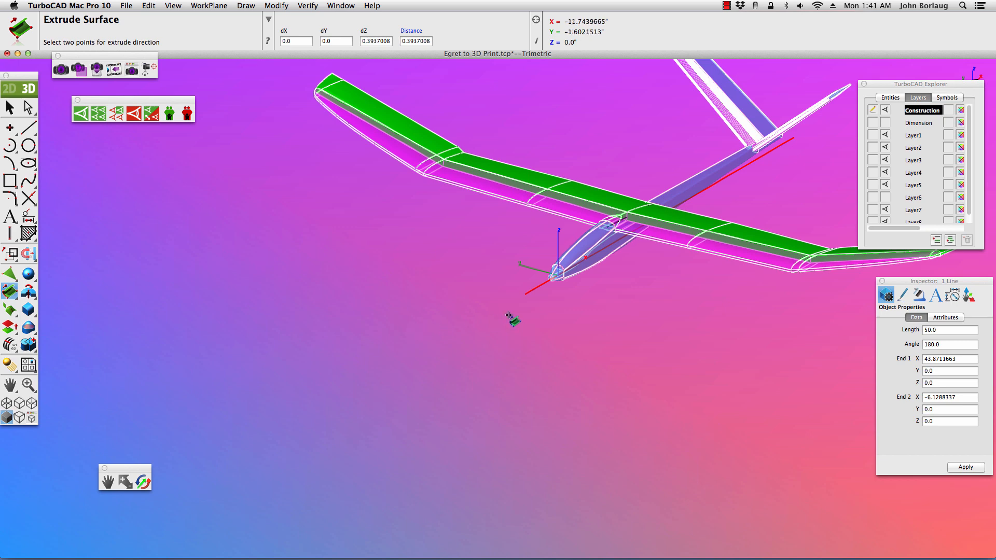
{"action": "left_click", "coordinate": [526, 294]}
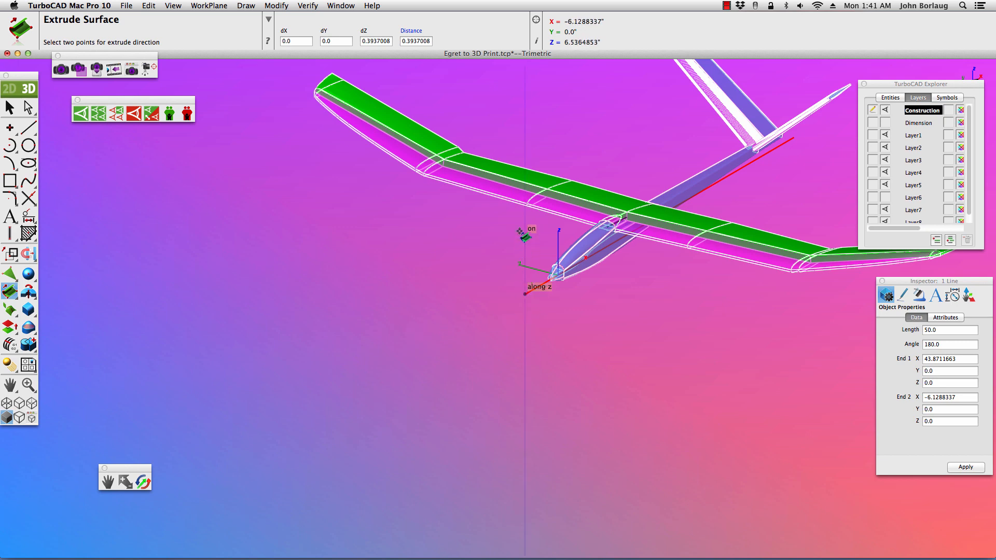
{"action": "left_click", "coordinate": [526, 227]}
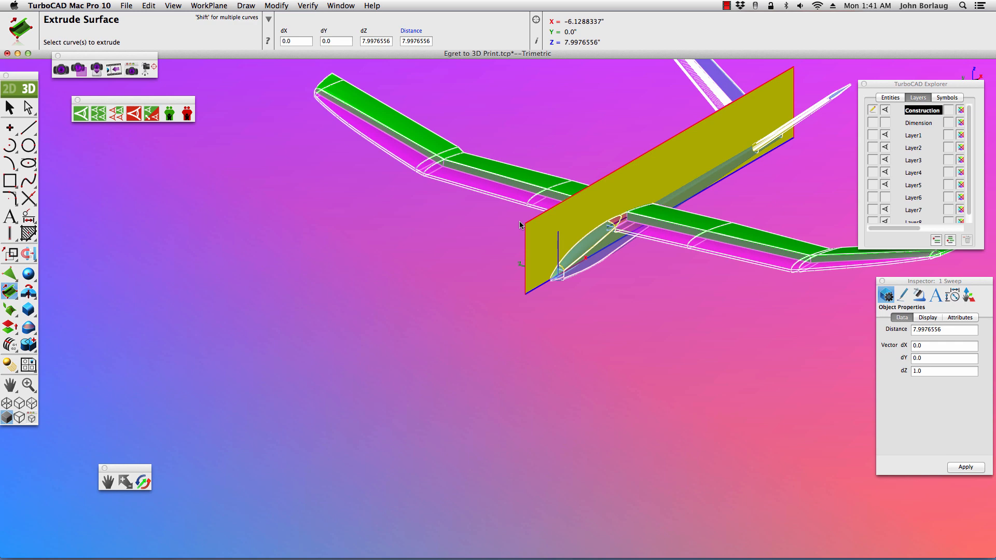
Translate the extruded surface about 2.47 inches down along Z so that it spans the full fuselage height.
{"action": "left_click", "coordinate": [10, 254]}
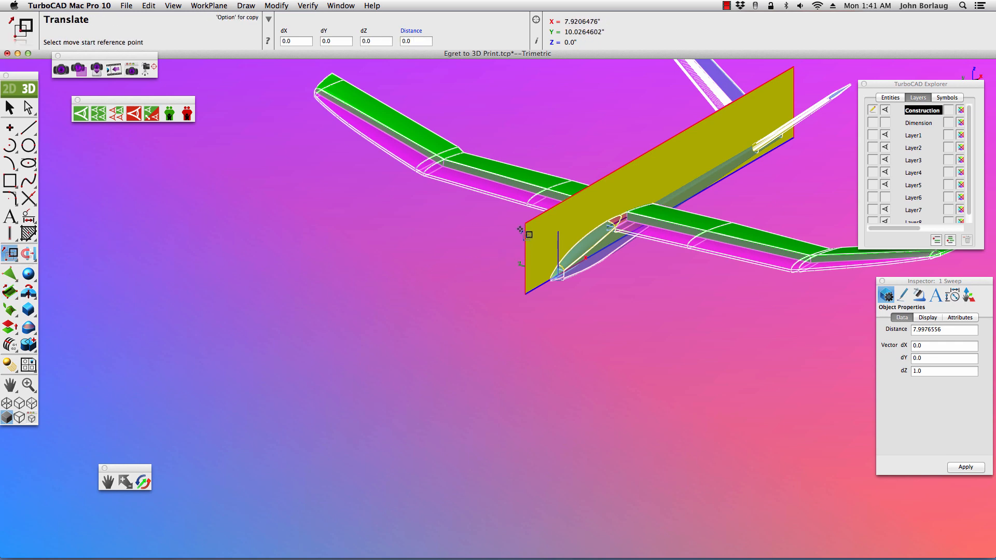
{"action": "left_click", "coordinate": [526, 226]}
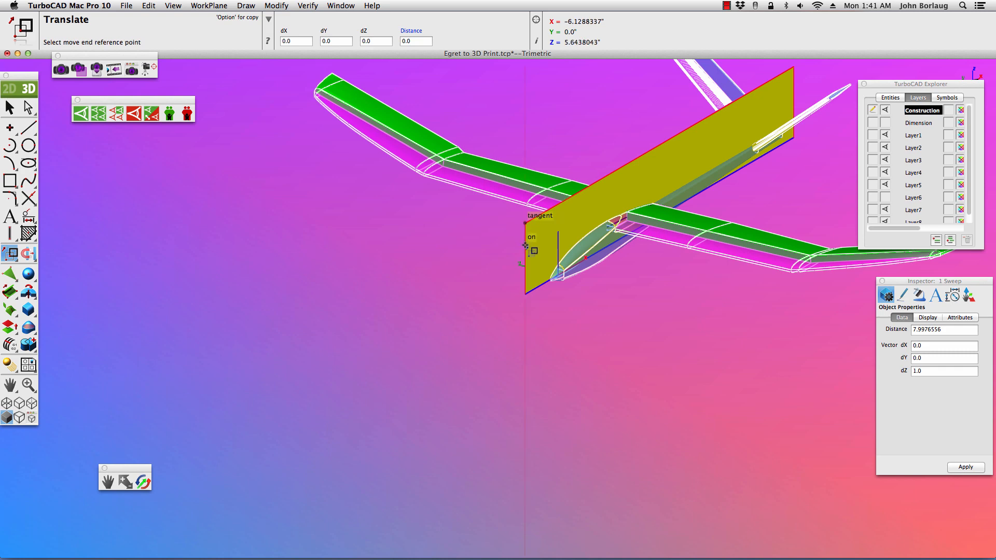
{"action": "left_click", "coordinate": [525, 246]}
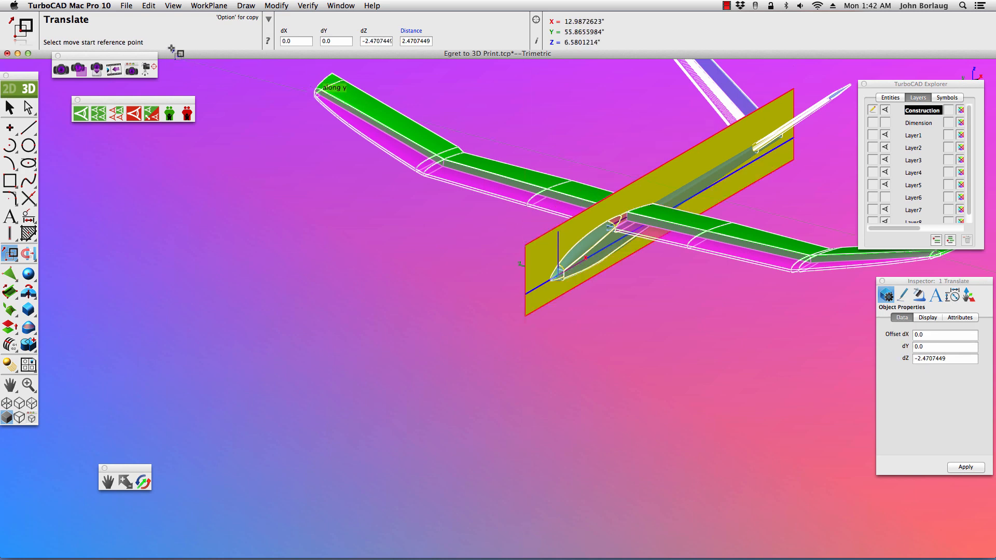
Check in the Left Side view how far the translated surface extends past the fuselage, and leave the Translate tool.
{"action": "left_click", "coordinate": [174, 5]}
{"action": "left_click", "coordinate": [176, 65]}
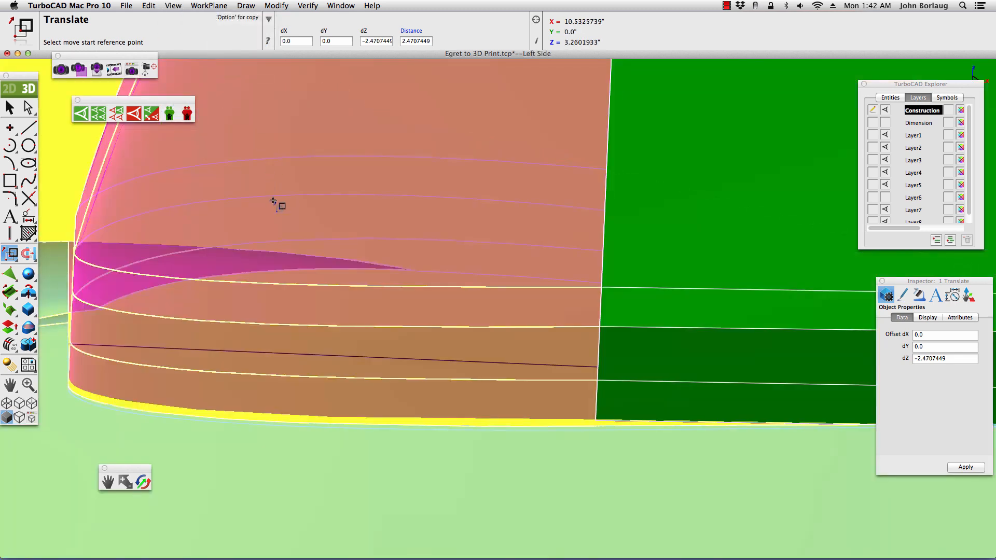
{"action": "scroll", "coordinate": [273, 205], "scroll_direction": "down", "scroll_amount": 5}
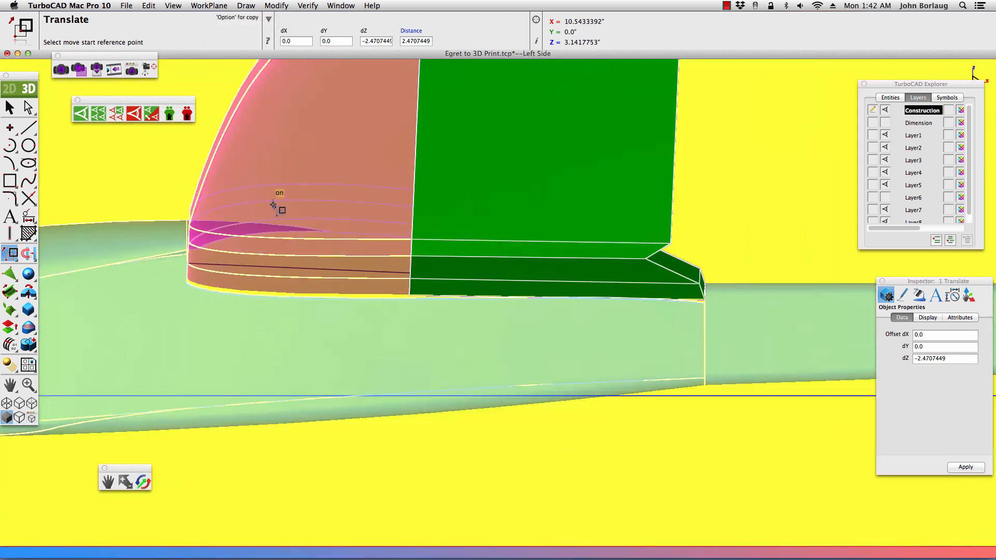
{"action": "scroll", "coordinate": [273, 206], "scroll_direction": "down", "scroll_amount": 3}
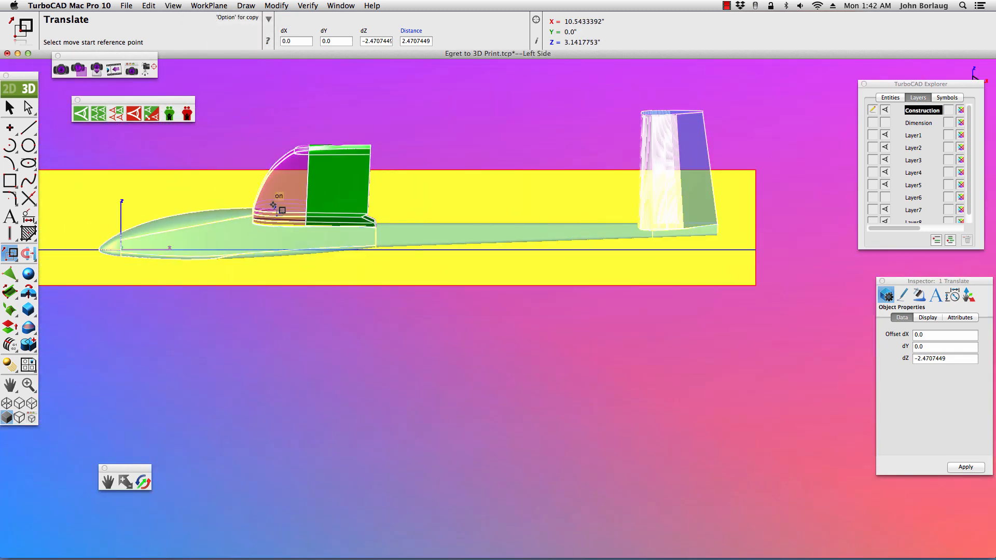
{"action": "left_click", "coordinate": [10, 108]}
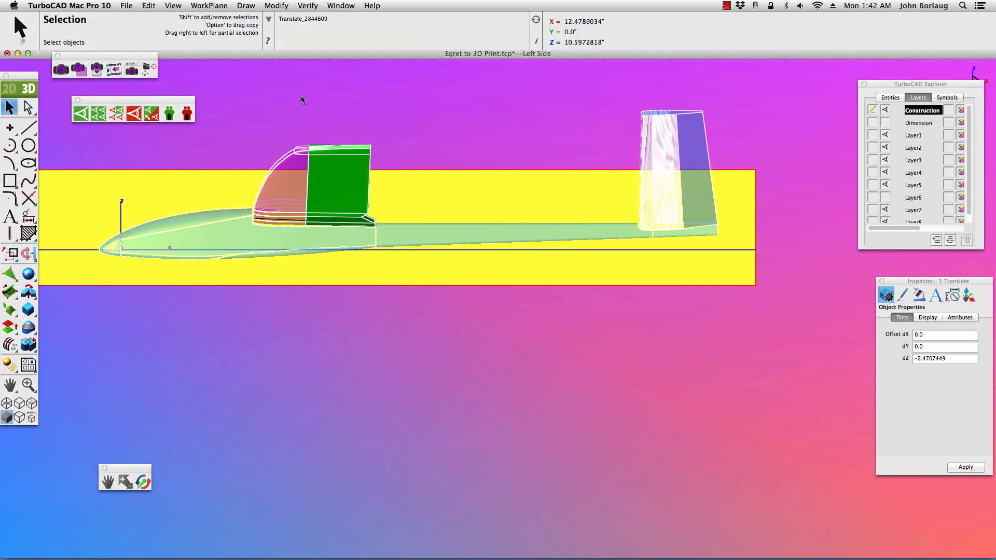
Split the fuselage and tail solid into two halves with the vertical yellow surface, working in the Trimetric view.
{"action": "left_click", "coordinate": [173, 5]}
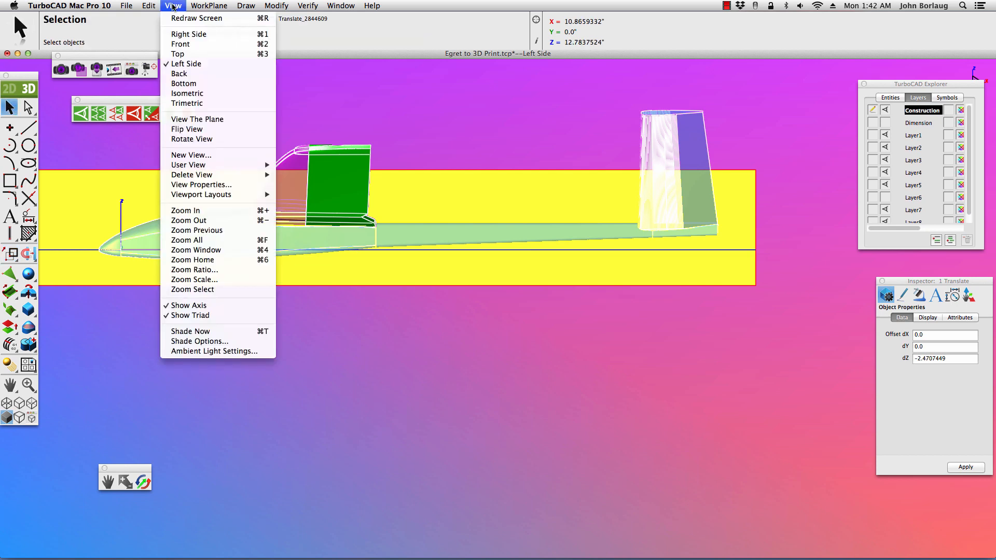
{"action": "left_click", "coordinate": [179, 103]}
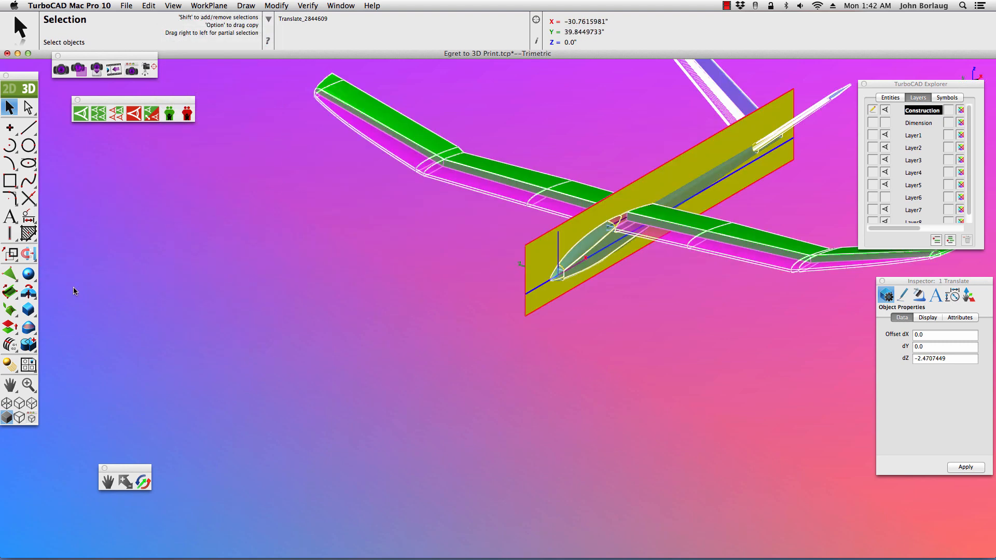
{"action": "left_click", "coordinate": [30, 347]}
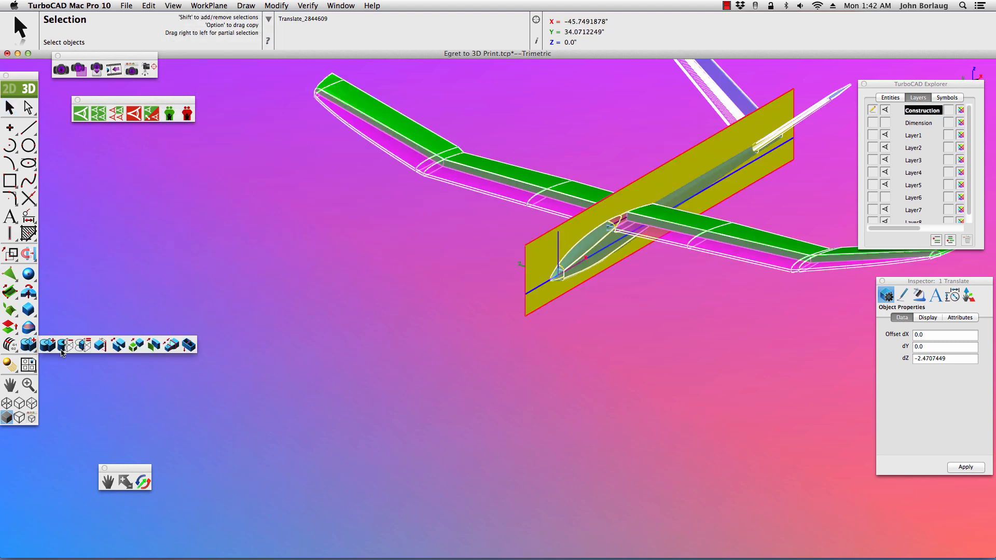
{"action": "left_click", "coordinate": [123, 353]}
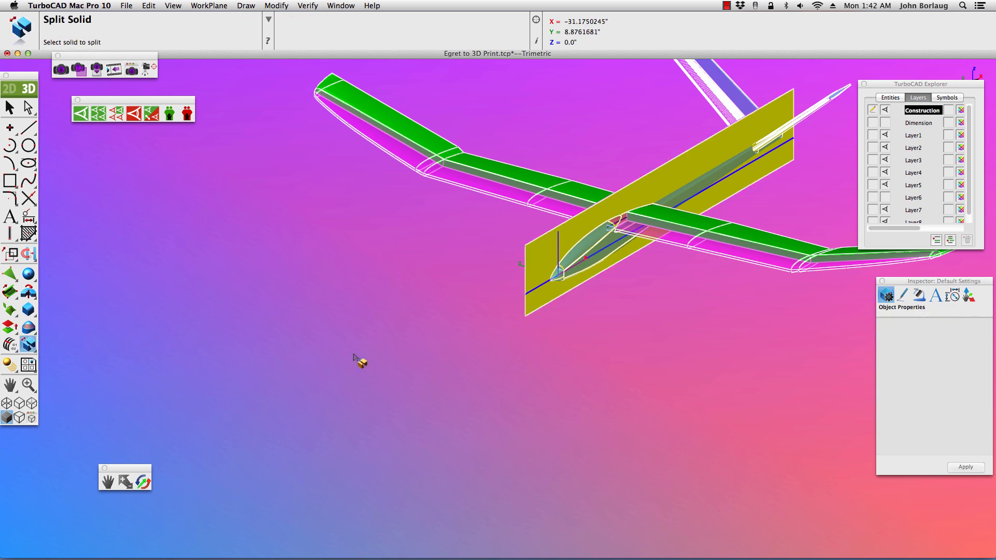
{"action": "left_click", "coordinate": [722, 89]}
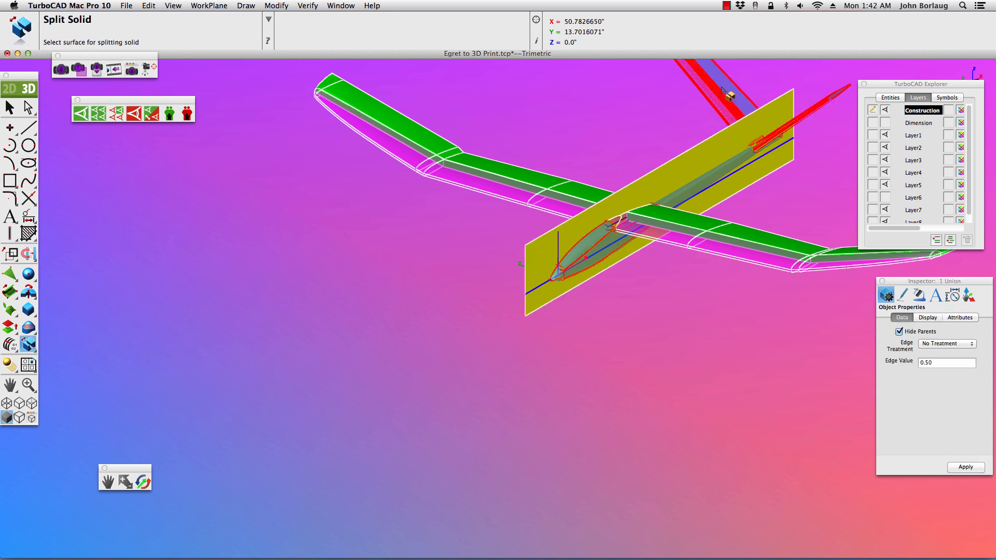
{"action": "left_click", "coordinate": [550, 298]}
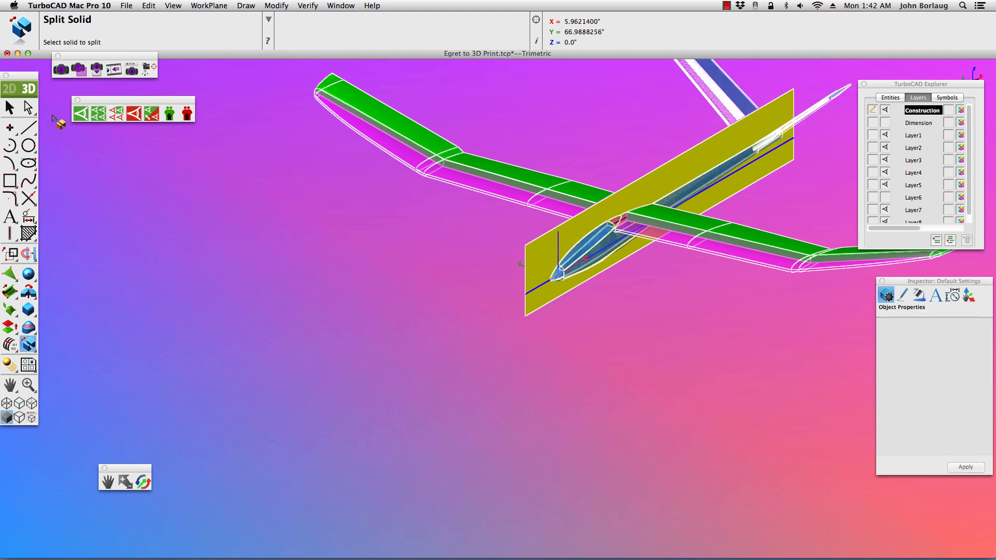
{"action": "left_click", "coordinate": [10, 110]}
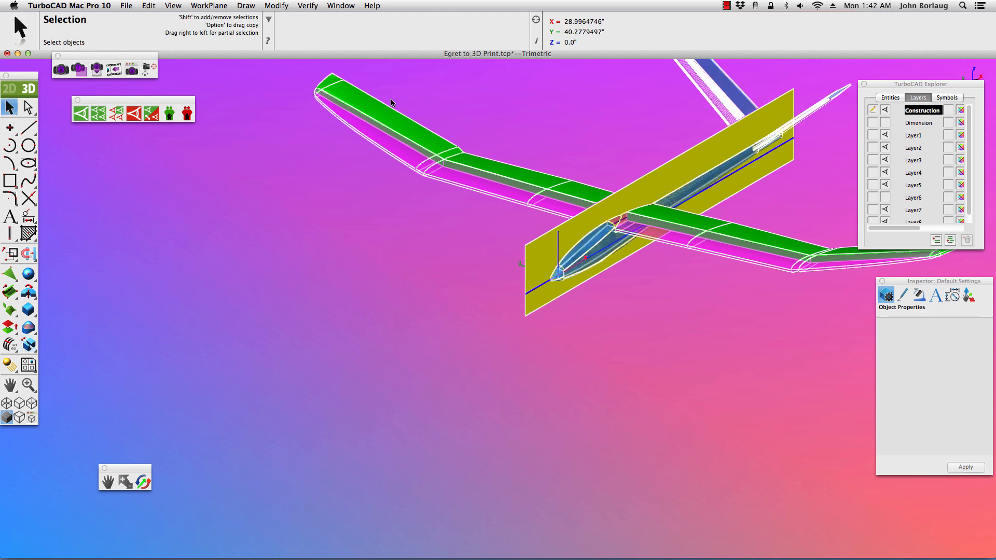
Select the yellow splitting surface in the Left Side view and reassign it from the Construction layer to a hidden layer.
{"action": "left_click", "coordinate": [173, 5]}
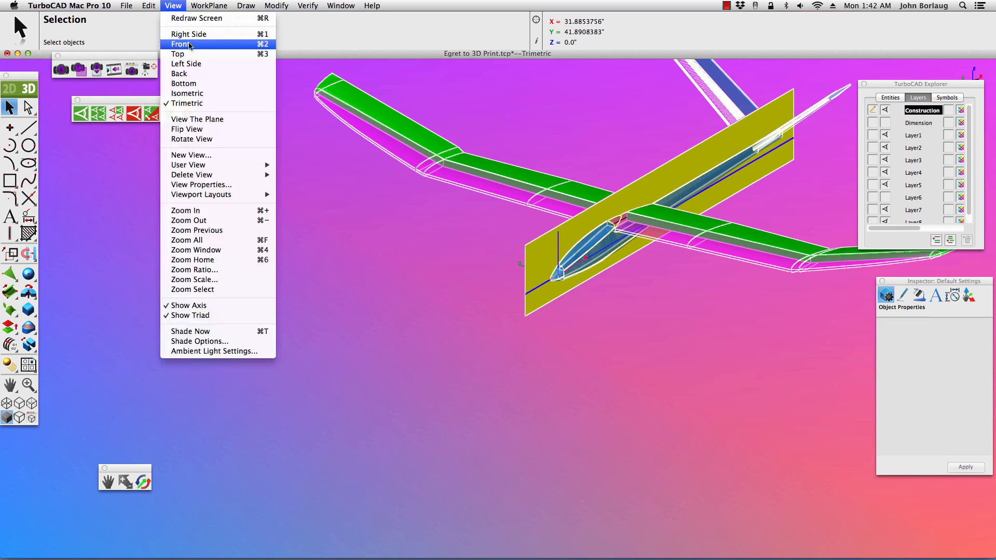
{"action": "left_click", "coordinate": [178, 54]}
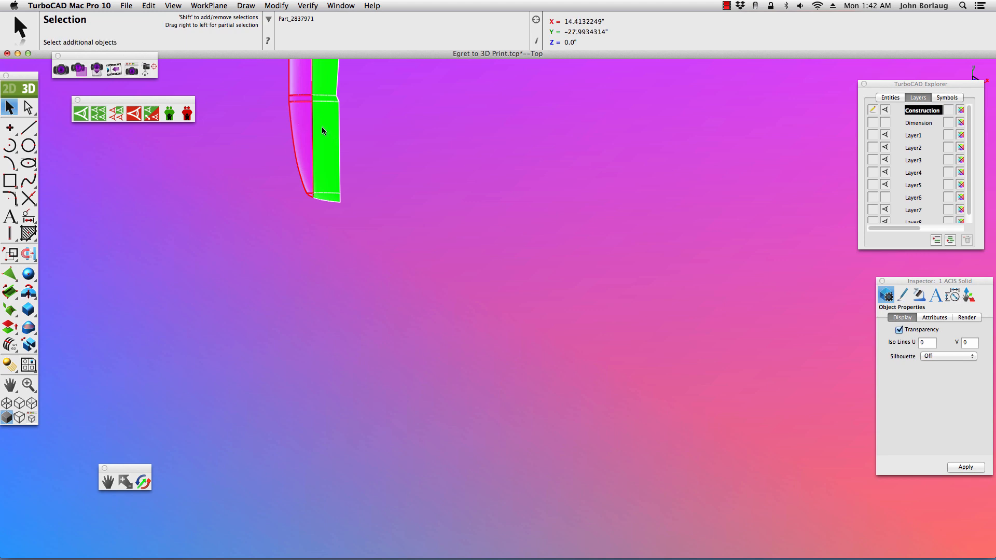
{"action": "left_click", "coordinate": [263, 150]}
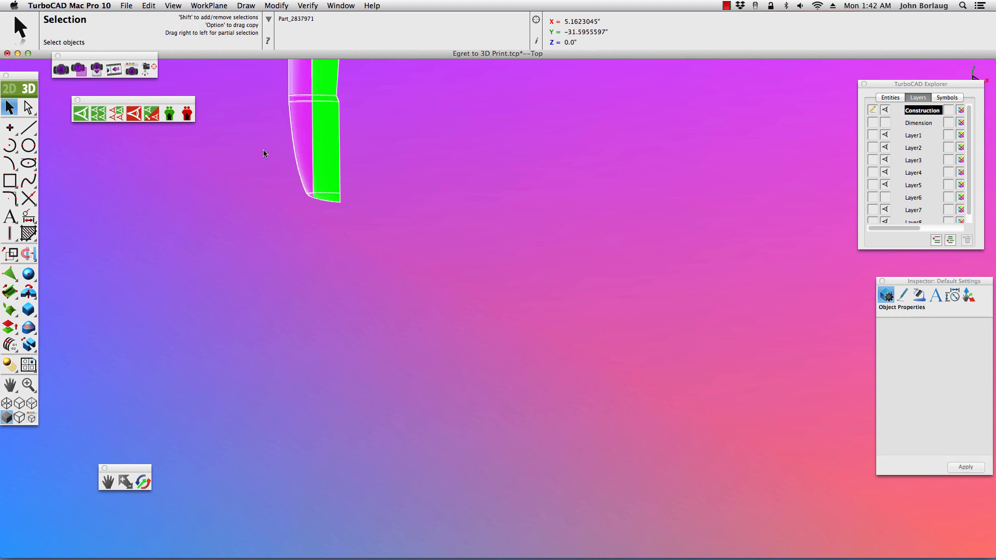
{"action": "left_click", "coordinate": [173, 5]}
{"action": "left_click", "coordinate": [184, 64]}
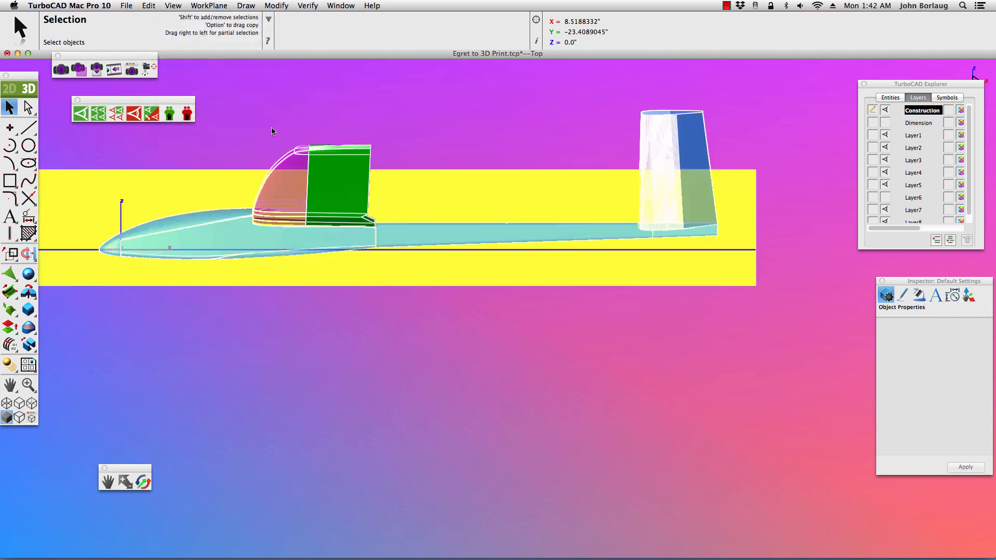
{"action": "left_click", "coordinate": [428, 183]}
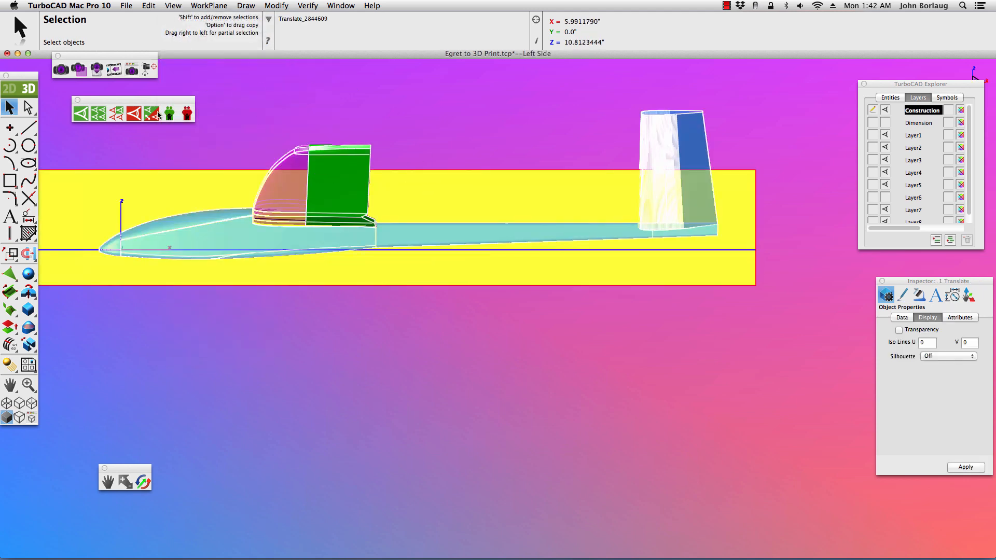
{"action": "left_click", "coordinate": [958, 318]}
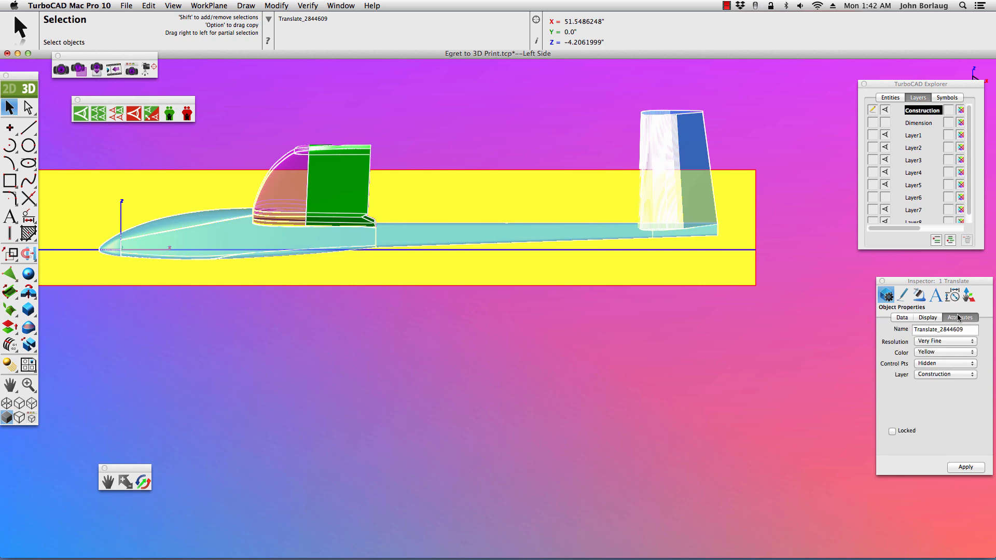
{"action": "left_click", "coordinate": [973, 377]}
{"action": "left_click", "coordinate": [968, 383]}
{"action": "left_click", "coordinate": [965, 468]}
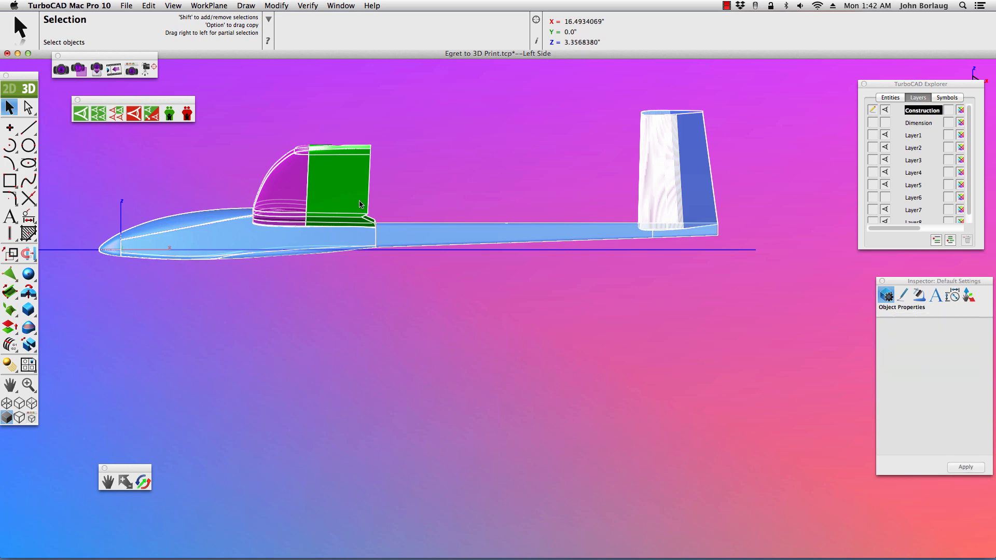
Examine the wing's incidence by selecting the black construction line at the wing root and inspecting the trailing-edge joint up close.
{"action": "scroll", "coordinate": [306, 218], "scroll_direction": "up", "scroll_amount": 6}
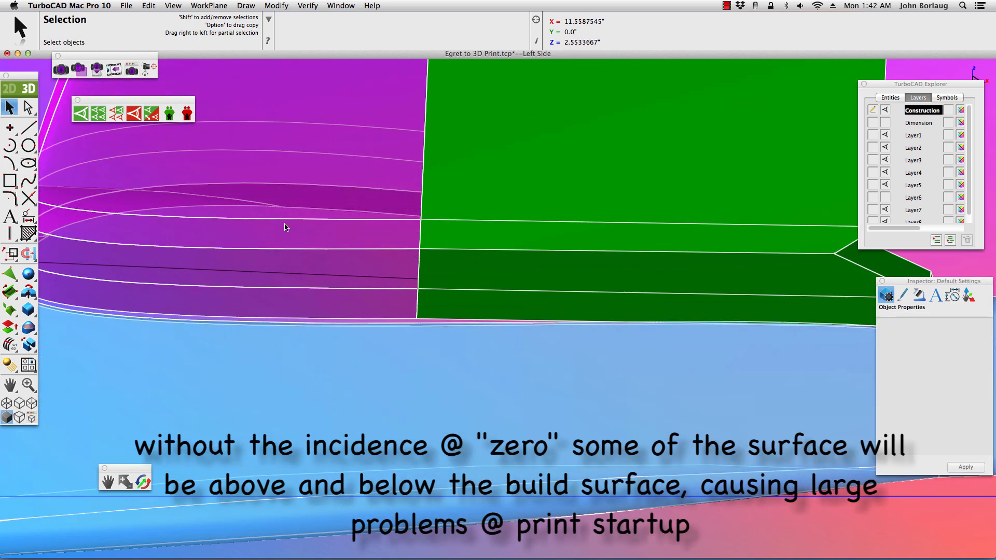
{"action": "left_click", "coordinate": [276, 277]}
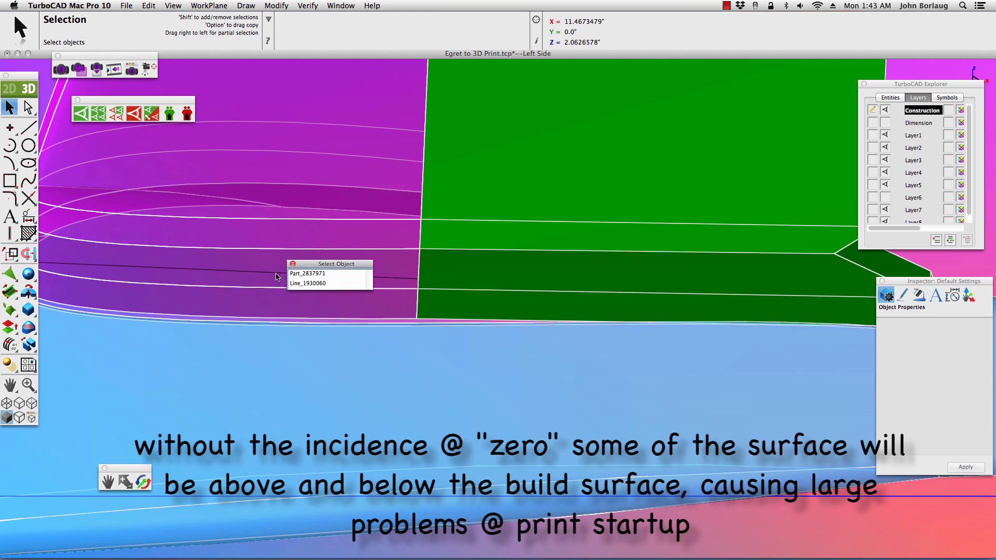
{"action": "left_click", "coordinate": [303, 283]}
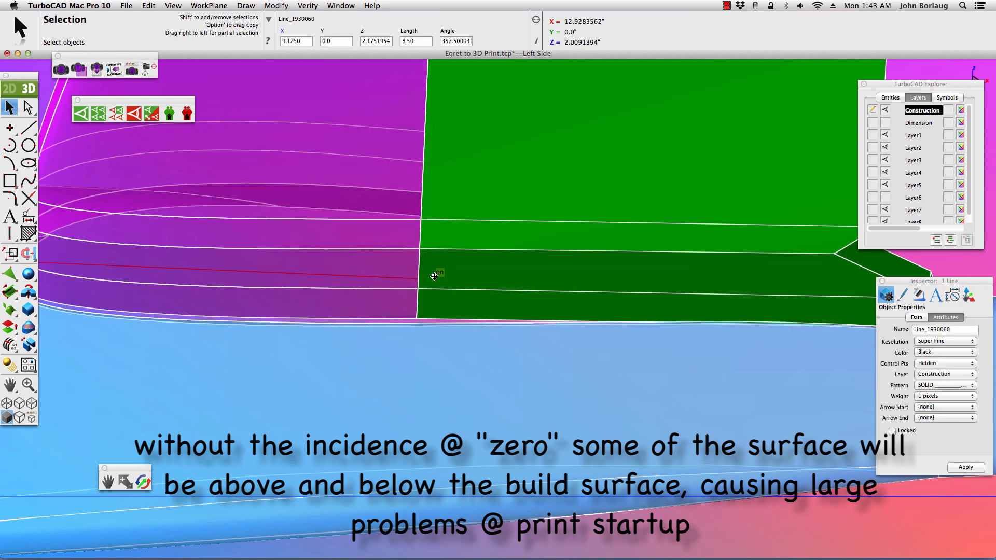
{"action": "scroll", "coordinate": [436, 273], "scroll_direction": "down", "scroll_amount": 5}
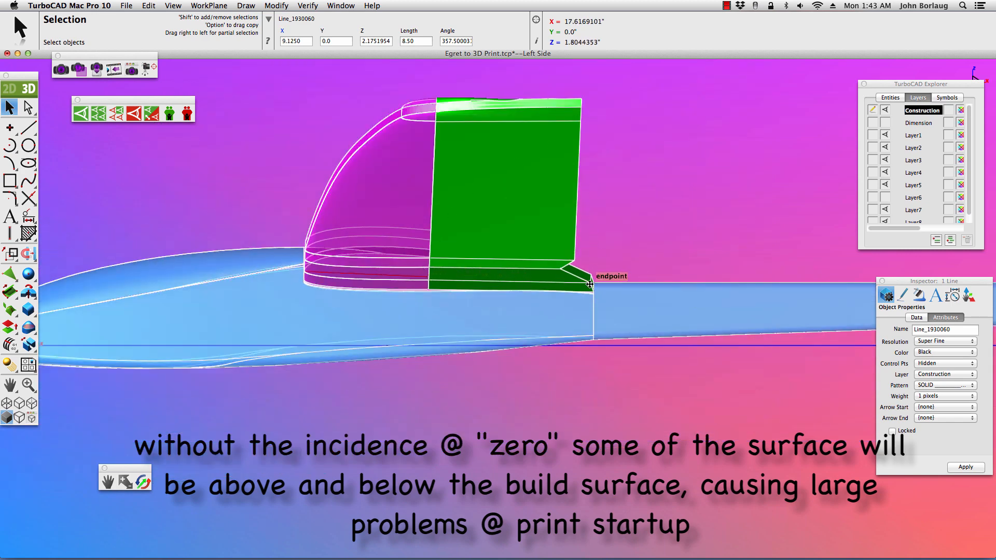
{"action": "scroll", "coordinate": [583, 277], "scroll_direction": "up", "scroll_amount": 5}
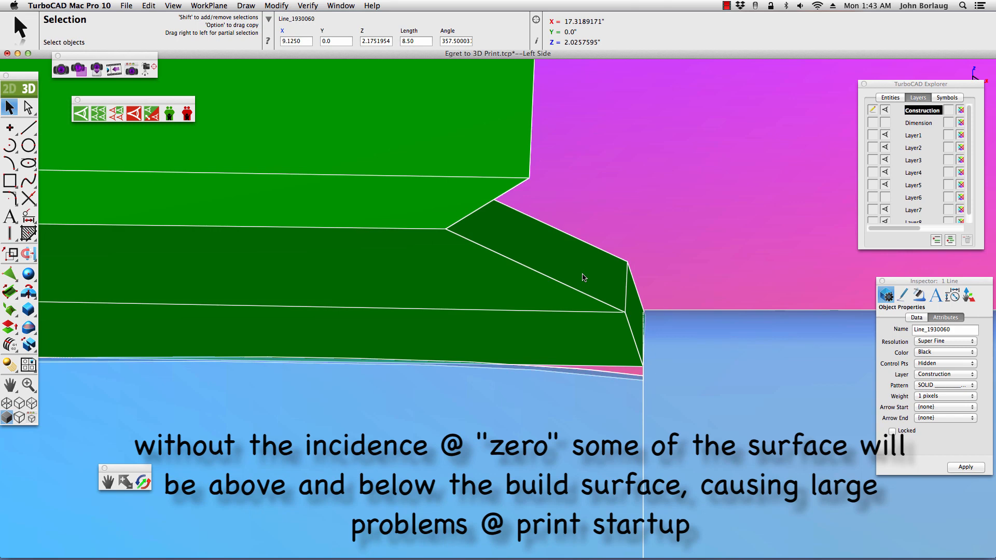
{"action": "left_click", "coordinate": [627, 209]}
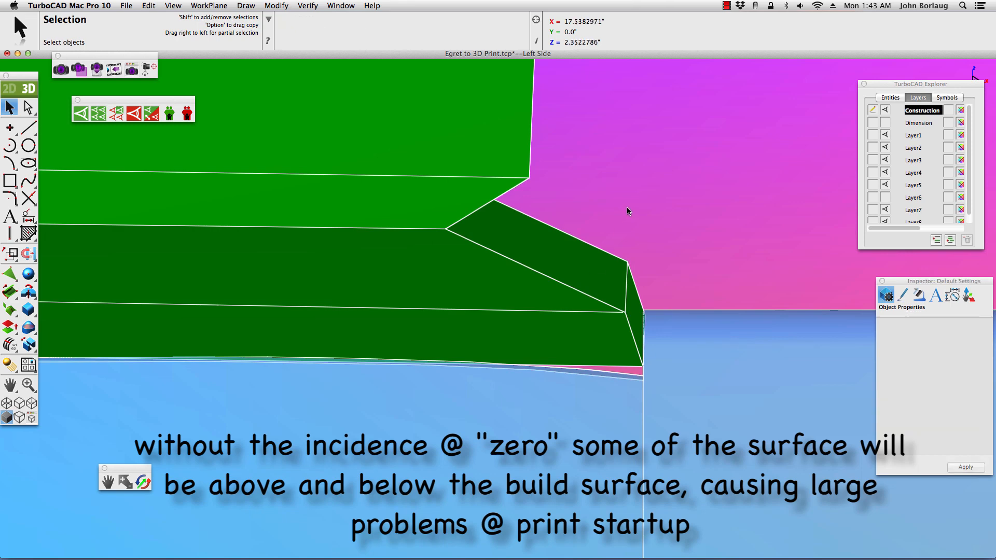
{"action": "scroll", "coordinate": [627, 209], "scroll_direction": "down", "scroll_amount": 5}
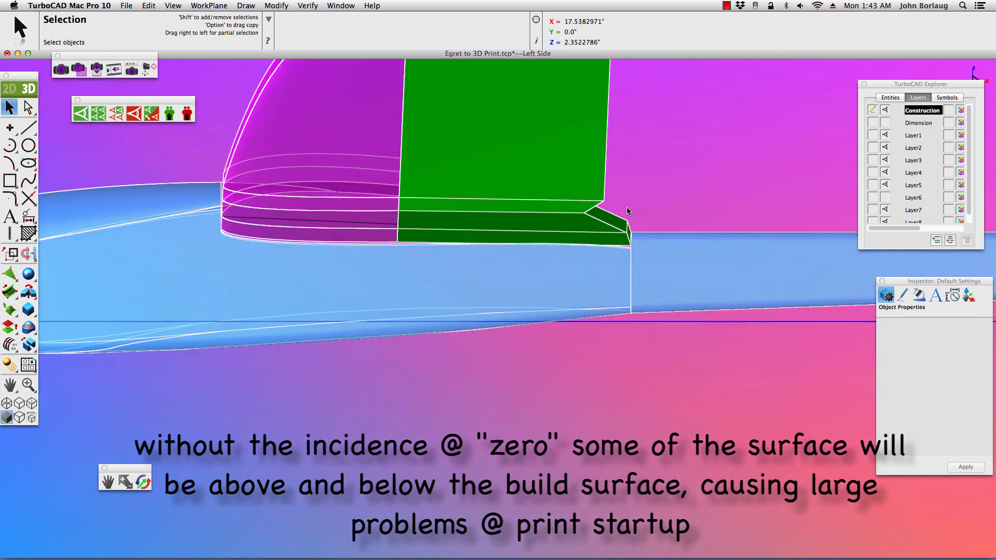
Select the magenta and green wing solids together with both fuselage halves in the Trimetric view.
{"action": "left_click", "coordinate": [174, 5]}
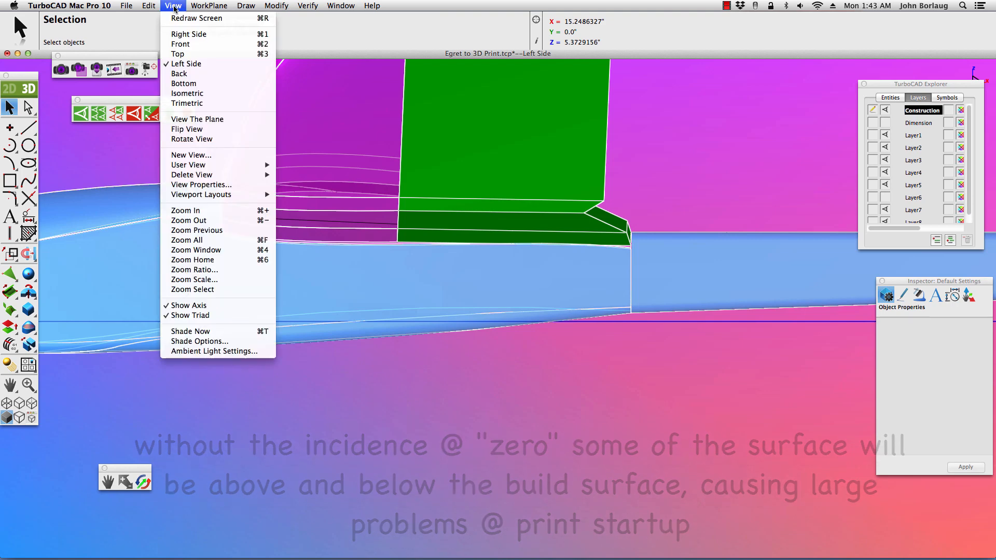
{"action": "left_click", "coordinate": [187, 102]}
{"action": "scroll", "coordinate": [293, 180], "scroll_direction": "down", "scroll_amount": 3}
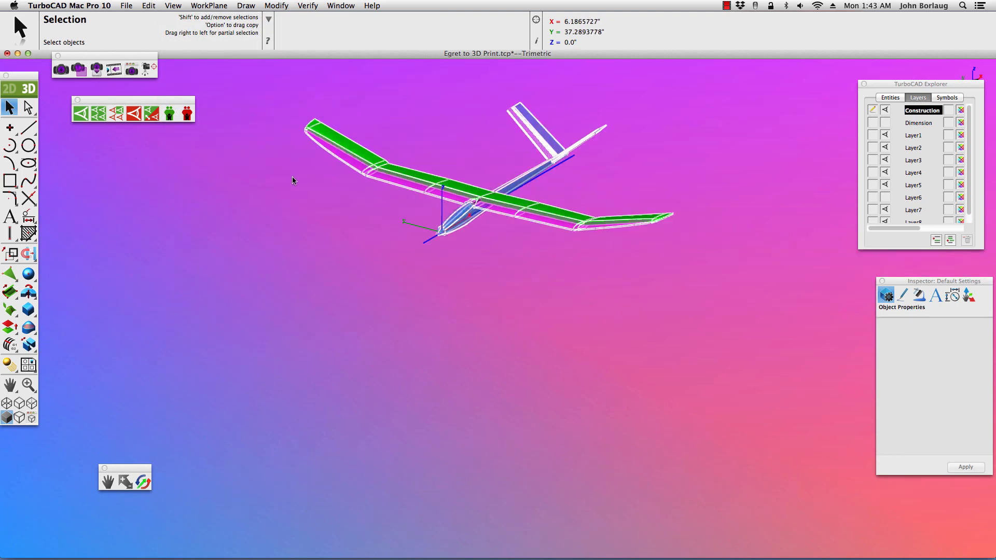
{"action": "scroll", "coordinate": [350, 177], "scroll_direction": "up", "scroll_amount": 5}
{"action": "left_click", "coordinate": [350, 177]}
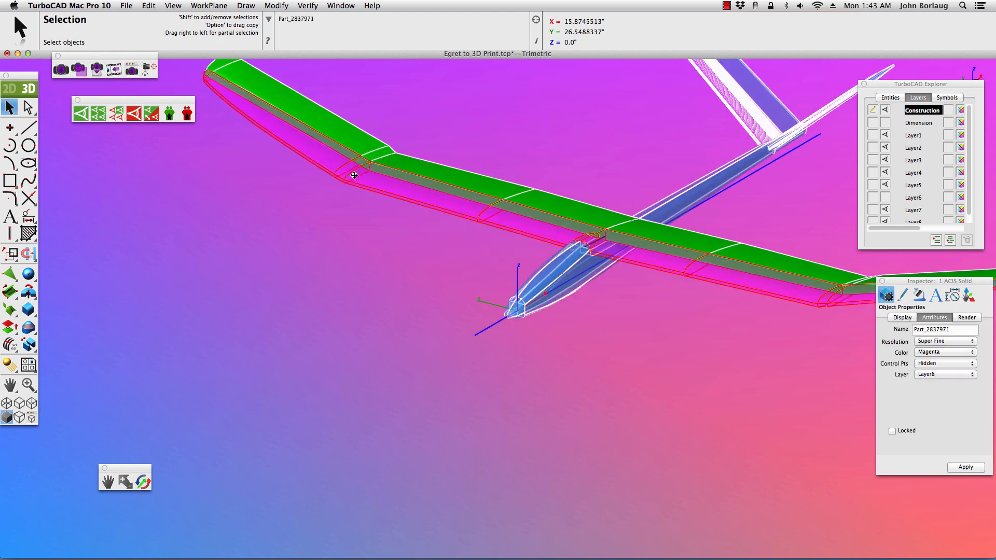
{"action": "left_click", "coordinate": [342, 141], "text": "shift"}
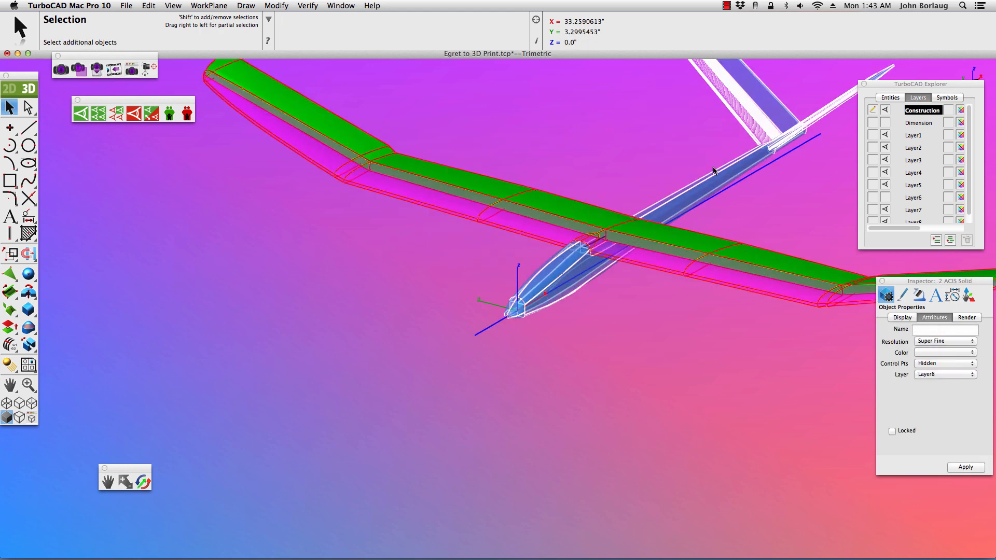
{"action": "left_click", "coordinate": [755, 107], "text": "shift"}
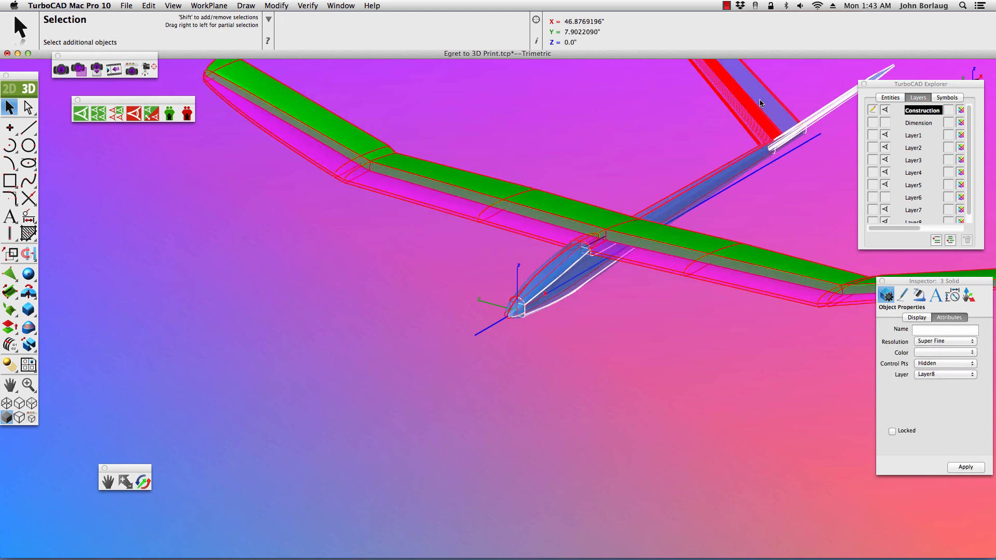
{"action": "left_click", "coordinate": [834, 108], "text": "shift"}
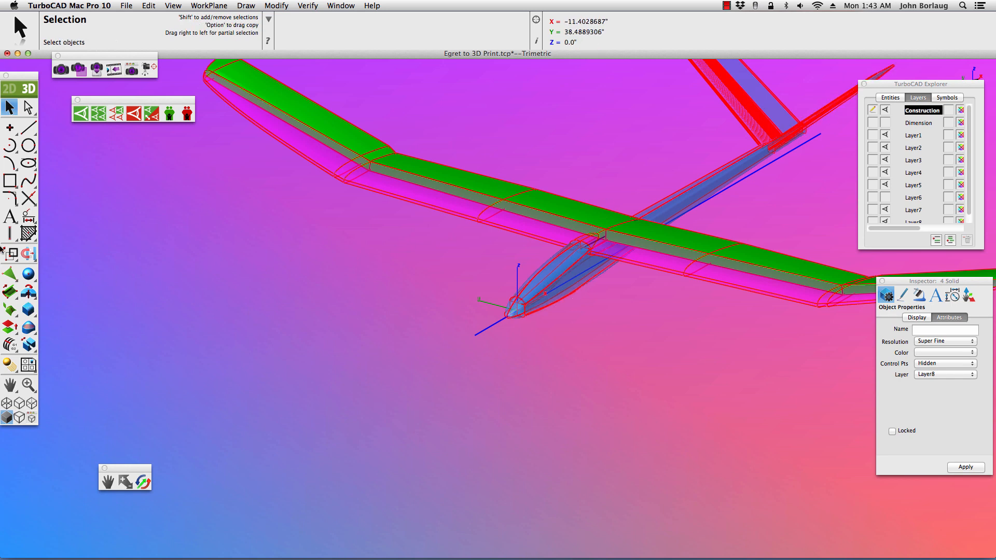
Scale the selected wing and fuselage solids uniformly by 0.125 about the origin at the fuselage nose, and clear the selection.
{"action": "left_click", "coordinate": [12, 256]}
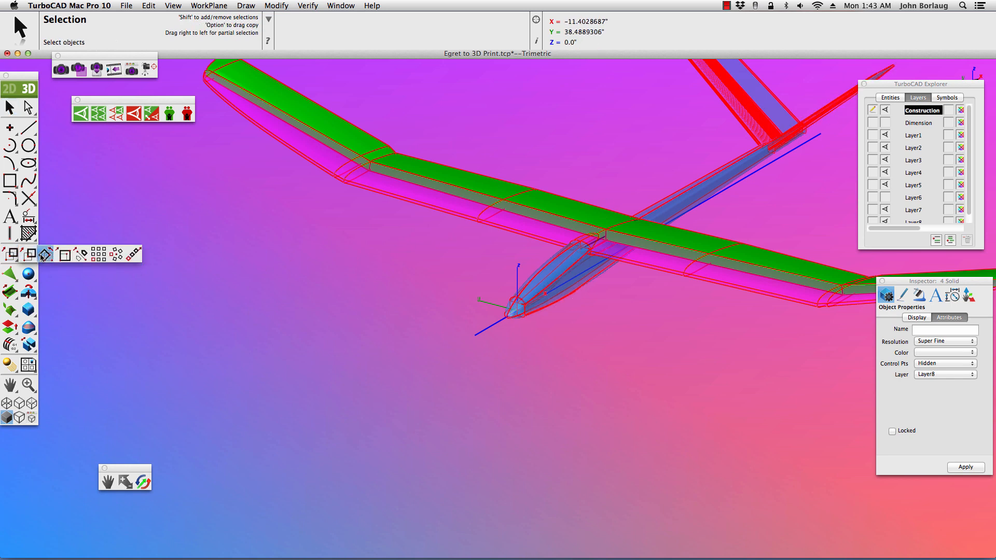
{"action": "left_click", "coordinate": [65, 254]}
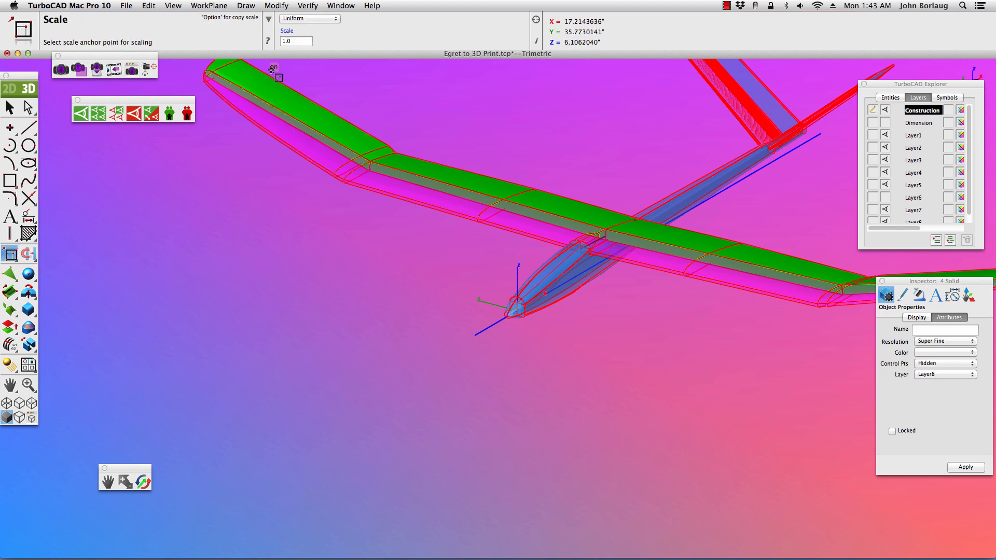
{"action": "left_click", "coordinate": [285, 41]}
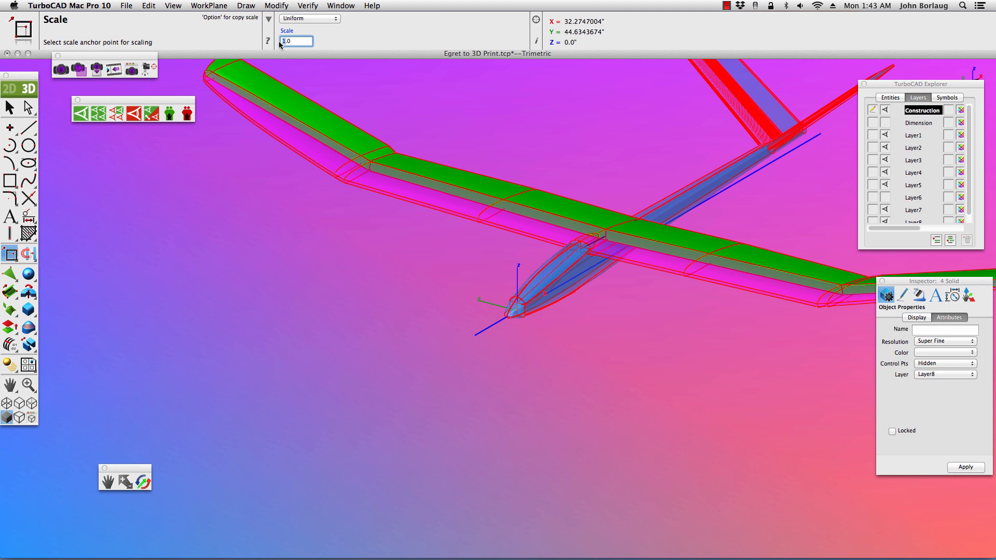
{"action": "type", "text": "0"}
{"action": "key", "text": "Return"}
{"action": "left_click", "coordinate": [287, 41]}
{"action": "type", "text": "125"}
{"action": "key", "text": "Return"}
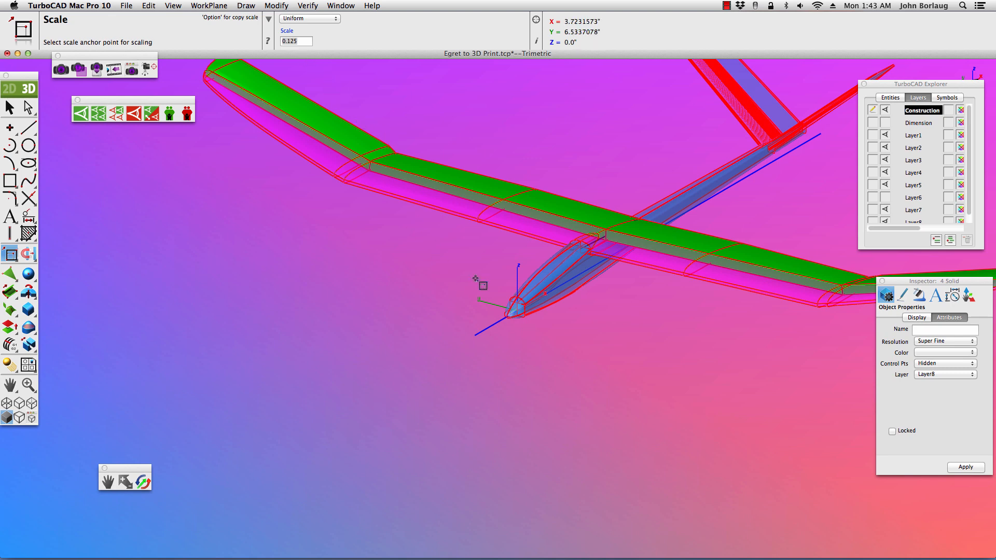
{"action": "left_click", "coordinate": [890, 98]}
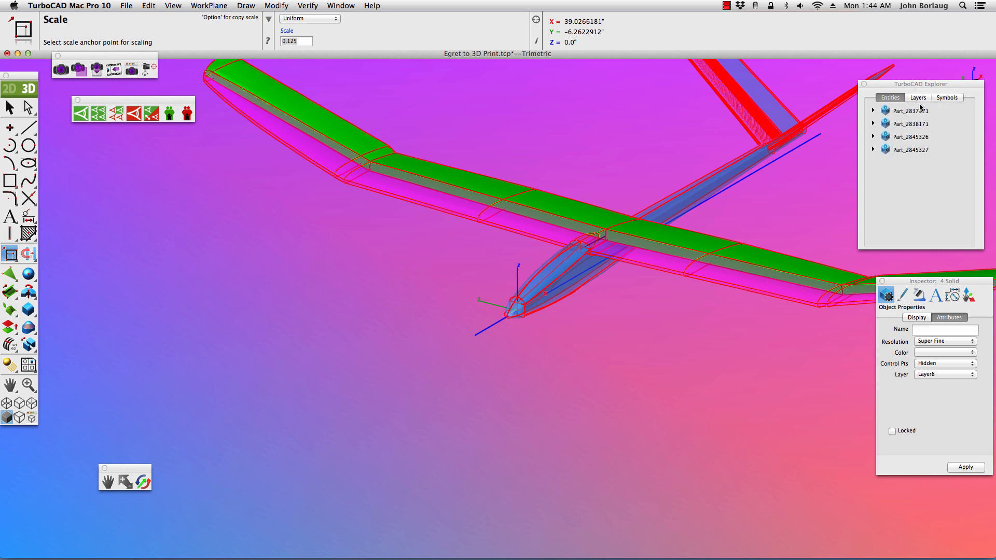
{"action": "left_click", "coordinate": [919, 98]}
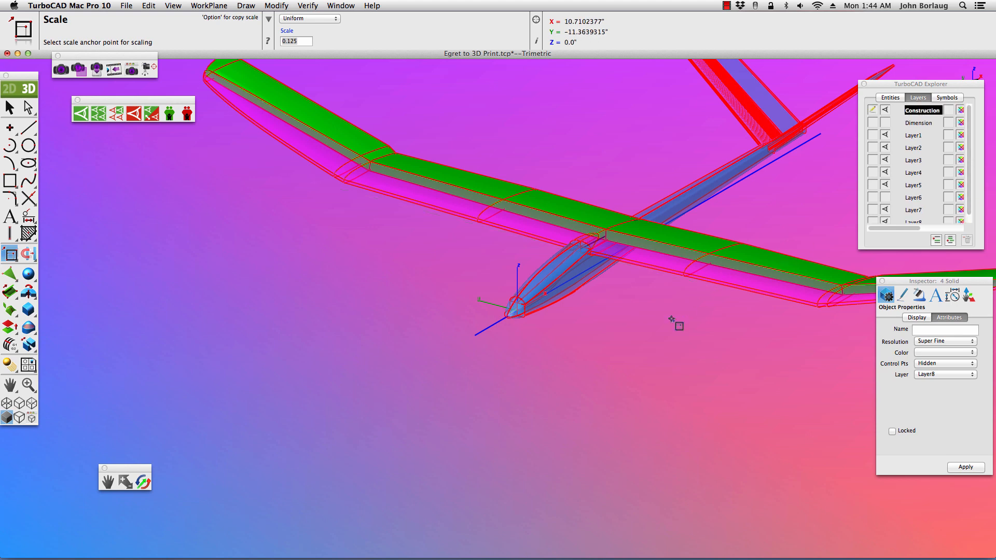
{"action": "left_click", "coordinate": [517, 312]}
{"action": "left_click", "coordinate": [517, 311]}
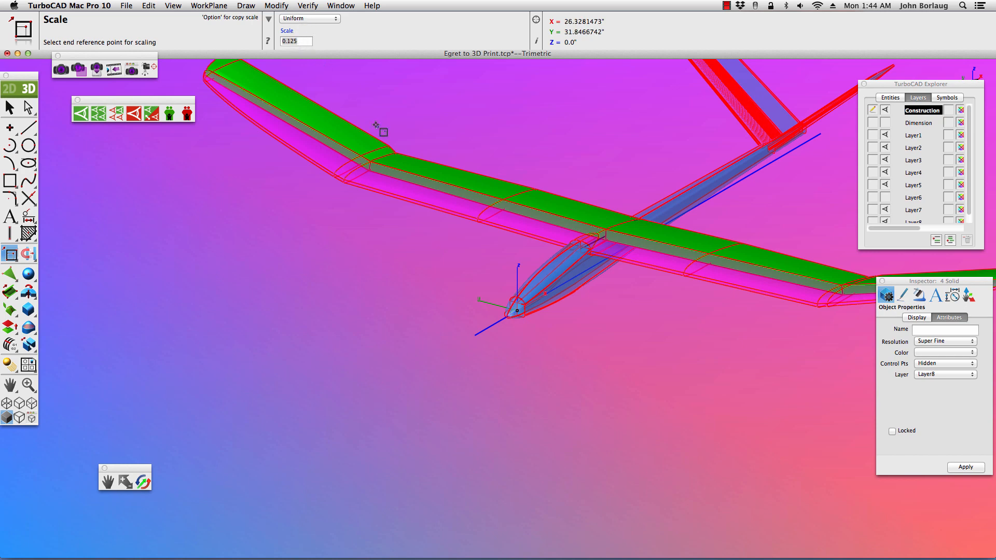
{"action": "left_click", "coordinate": [486, 277]}
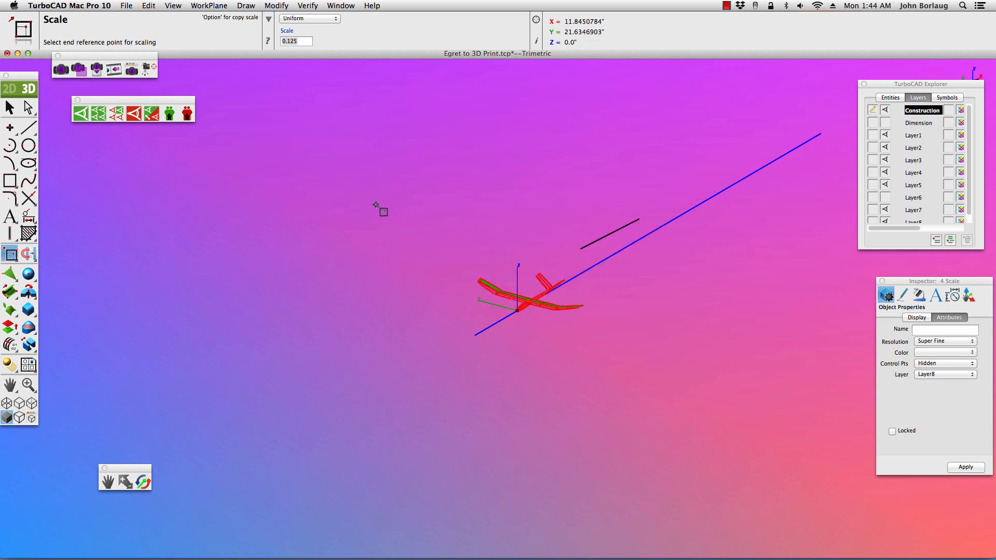
{"action": "left_click", "coordinate": [10, 107]}
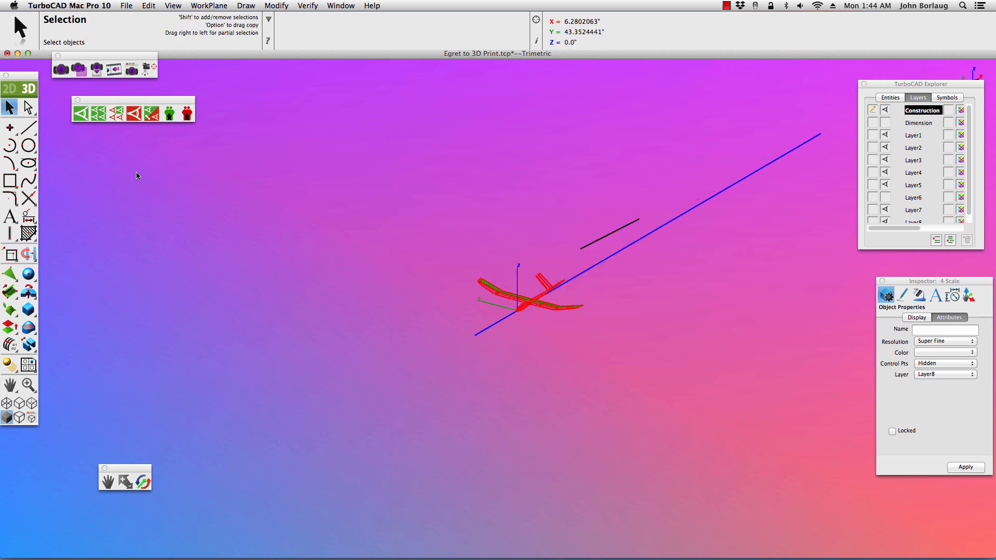
{"action": "left_click", "coordinate": [252, 190]}
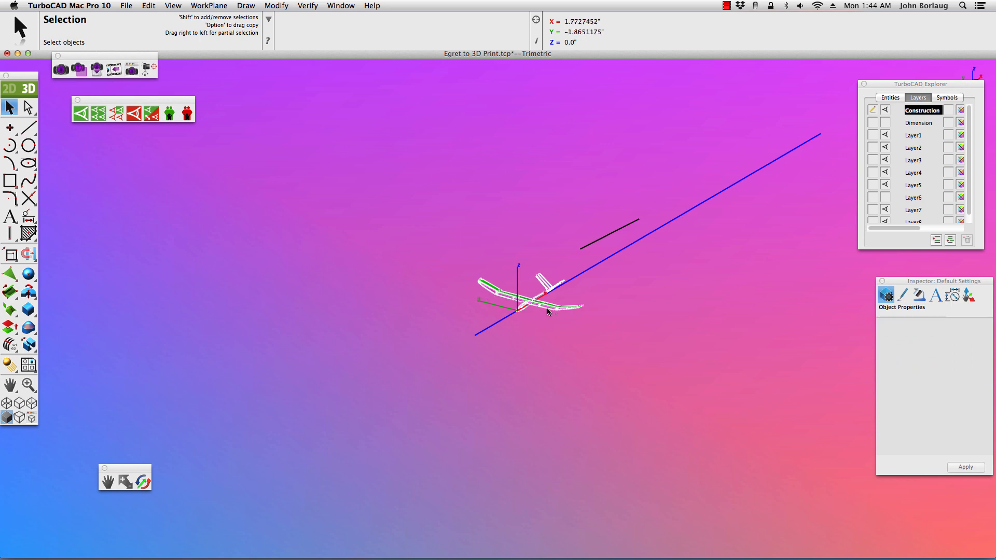
Measure the scaled wingspan with a temporary single line between the two wingtip trailing-edge endpoints, and cancel the line.
{"action": "scroll", "coordinate": [540, 305], "scroll_direction": "up", "scroll_amount": 5}
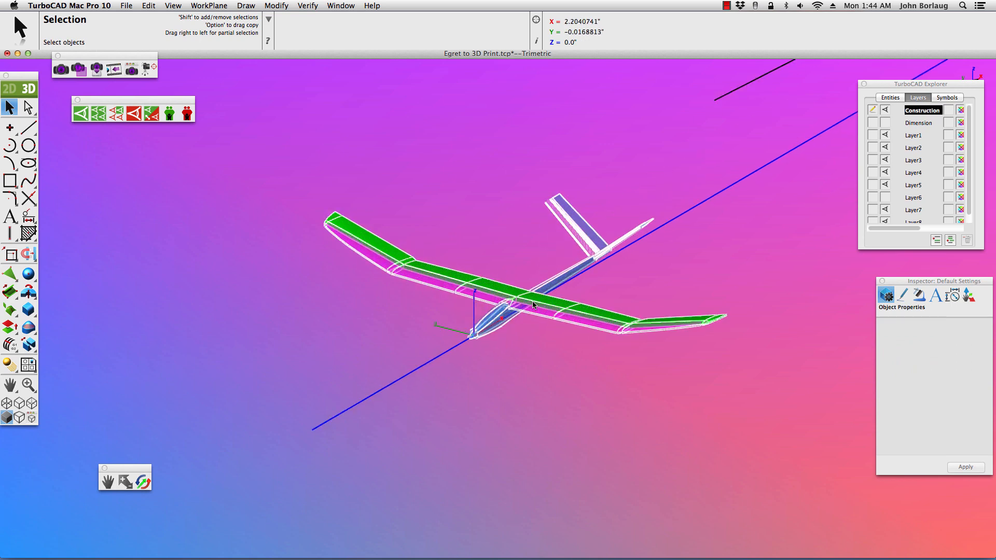
{"action": "scroll", "coordinate": [533, 305], "scroll_direction": "up", "scroll_amount": 4}
{"action": "scroll", "coordinate": [534, 305], "scroll_direction": "down", "scroll_amount": 2}
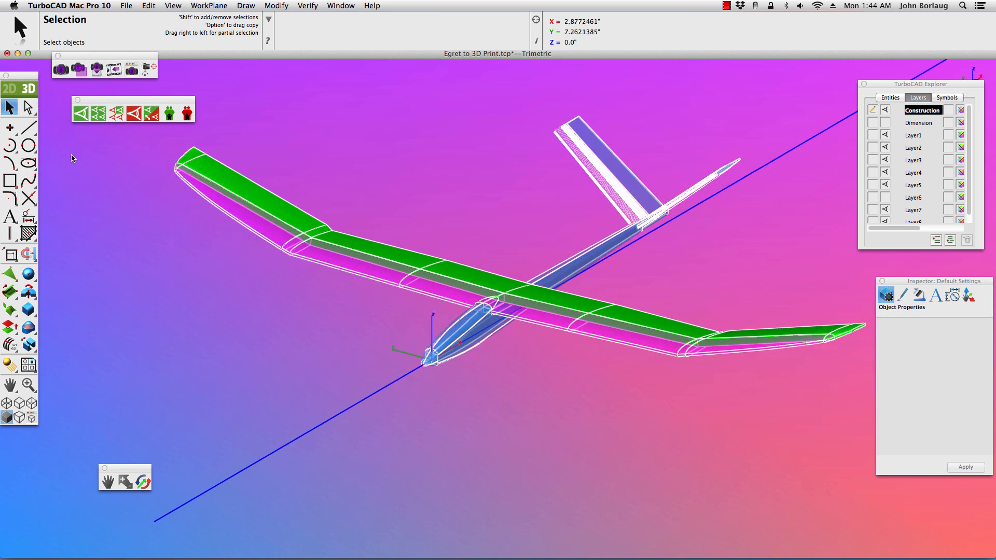
{"action": "left_click", "coordinate": [29, 128]}
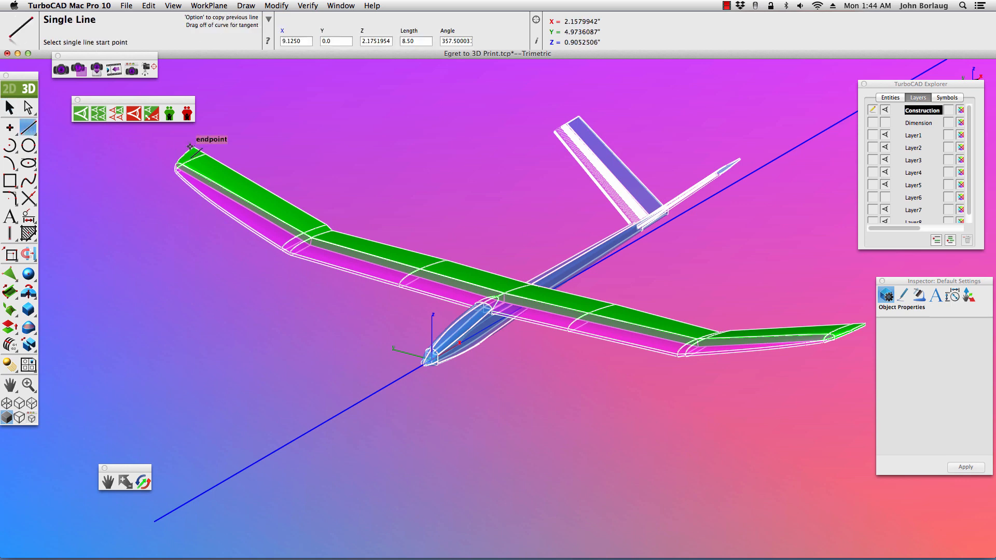
{"action": "scroll", "coordinate": [190, 146], "scroll_direction": "up", "scroll_amount": 5}
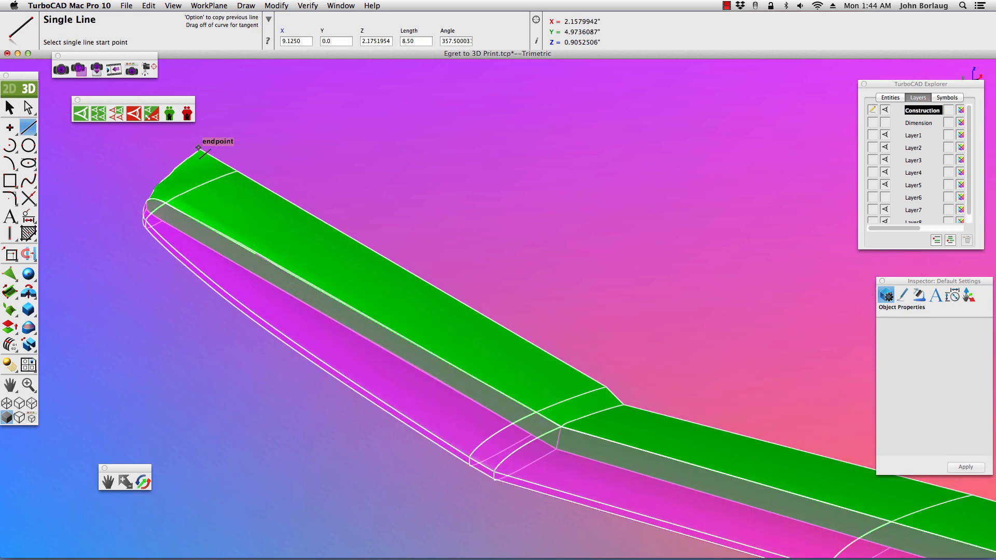
{"action": "left_click", "coordinate": [201, 150]}
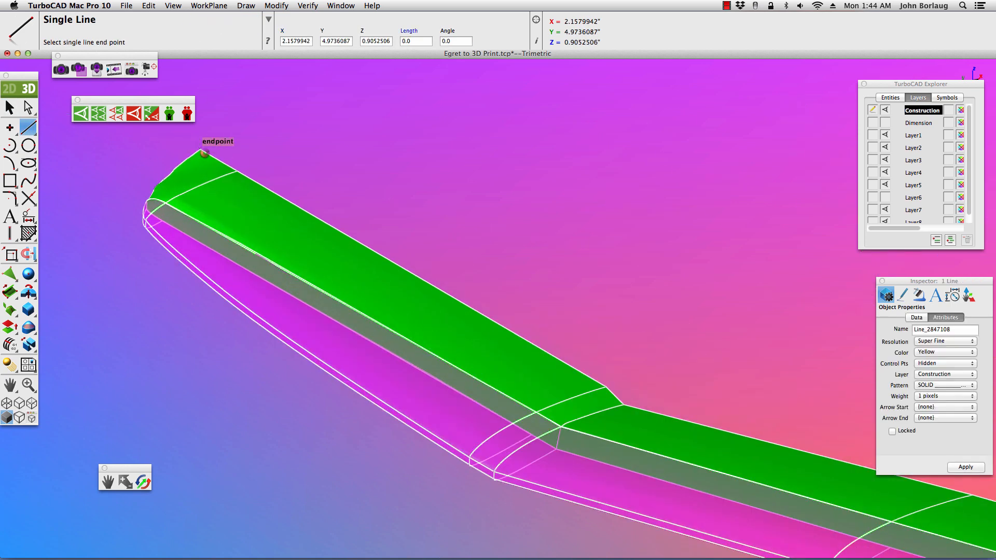
{"action": "scroll", "coordinate": [204, 153], "scroll_direction": "down", "scroll_amount": 5}
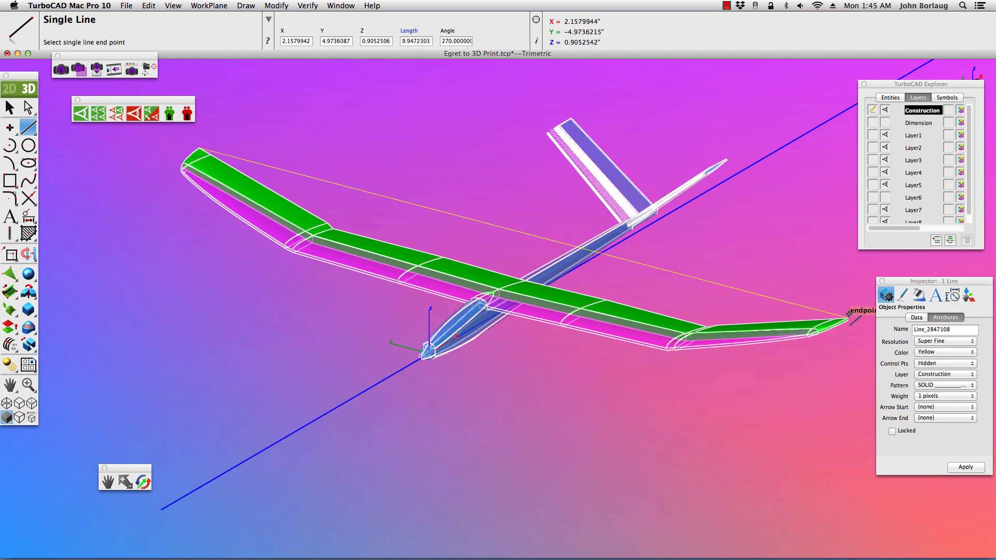
{"action": "scroll", "coordinate": [849, 314], "scroll_direction": "up", "scroll_amount": 5}
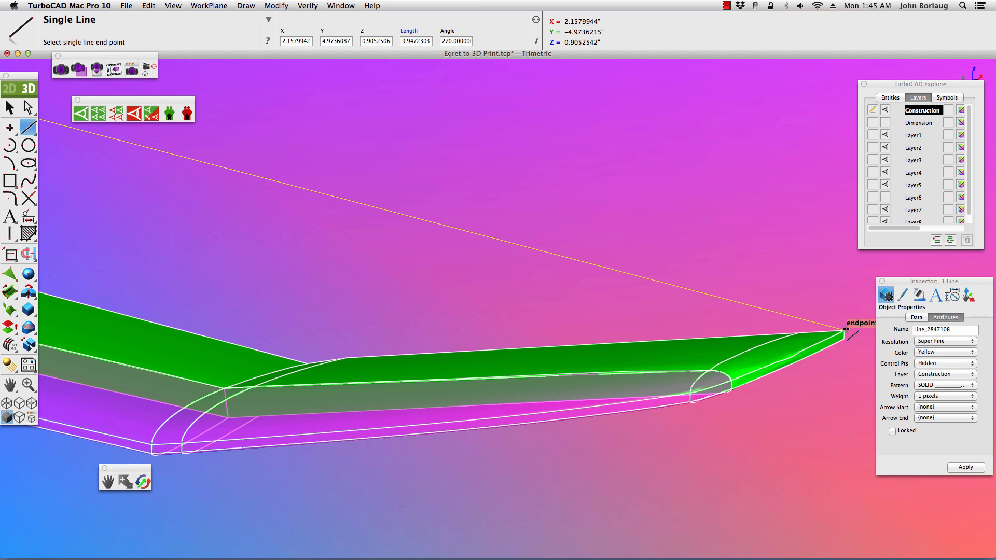
{"action": "scroll", "coordinate": [846, 329], "scroll_direction": "down", "scroll_amount": 5}
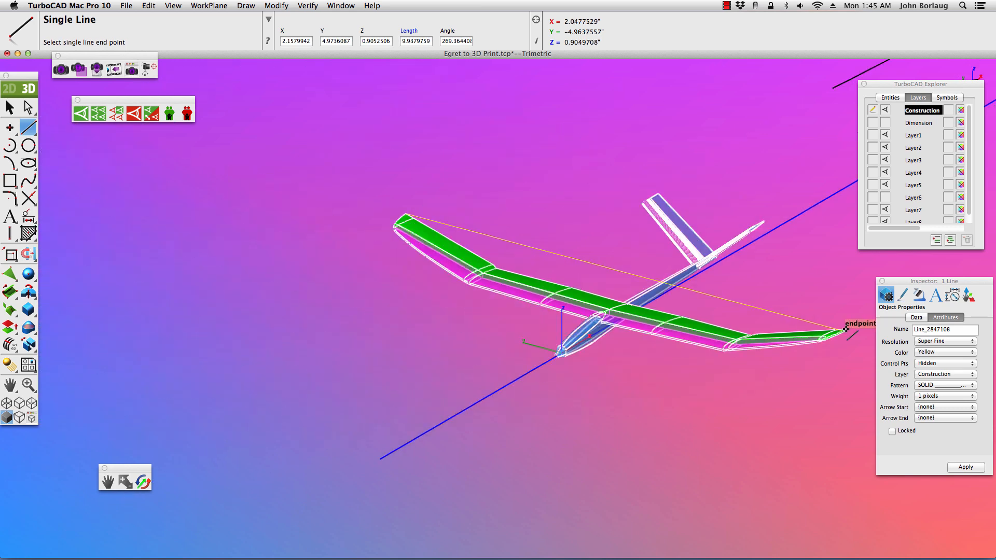
{"action": "key", "text": "Escape"}
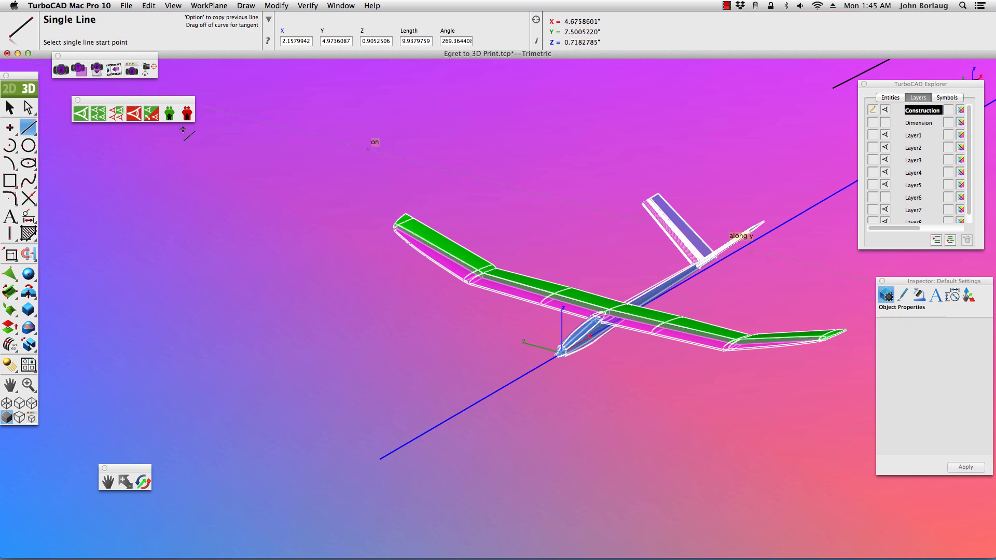
{"action": "left_click", "coordinate": [10, 109]}
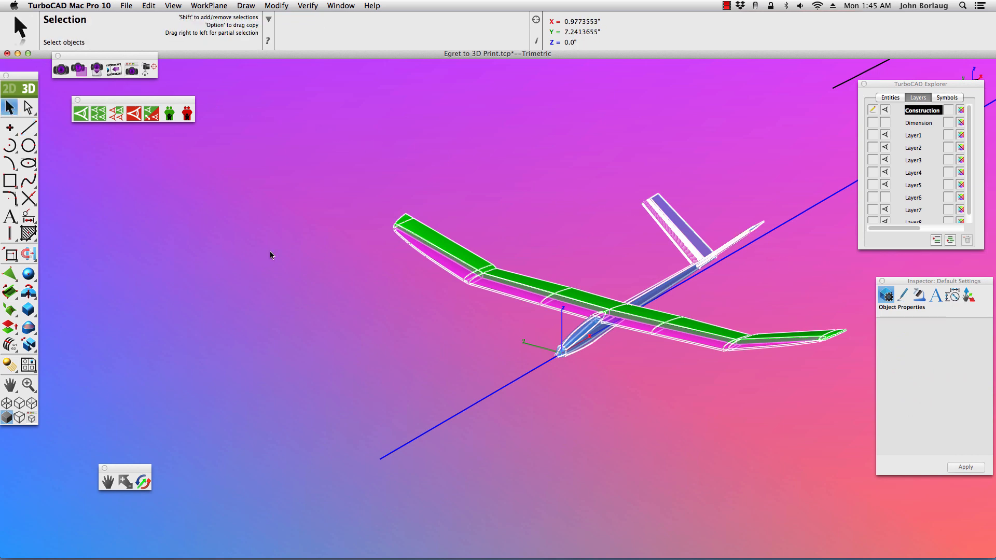
Select the magenta and green wing solids together in the Left Side view.
{"action": "left_click", "coordinate": [173, 6]}
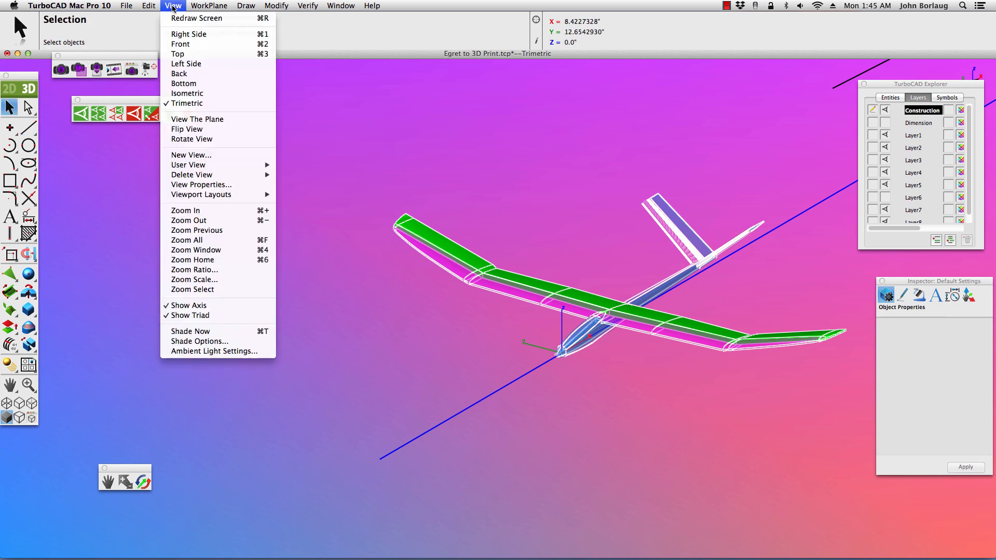
{"action": "left_click", "coordinate": [186, 64]}
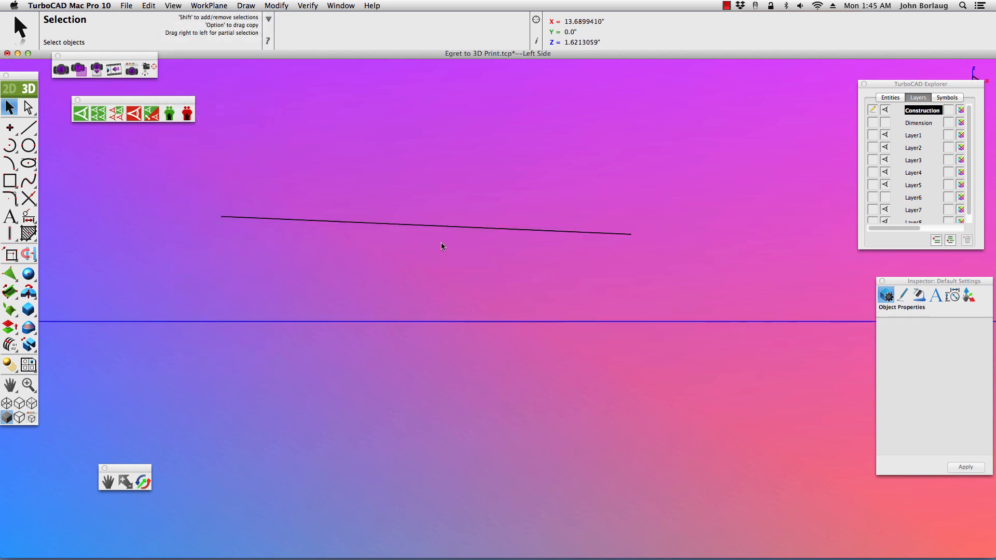
{"action": "scroll", "coordinate": [442, 247], "scroll_direction": "down", "scroll_amount": 8}
{"action": "scroll", "coordinate": [341, 254], "scroll_direction": "up", "scroll_amount": 7}
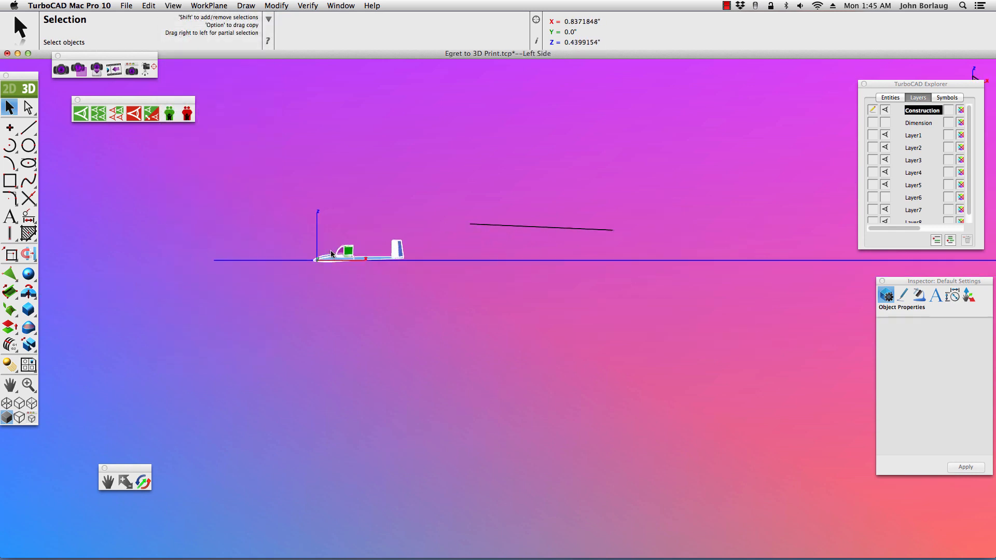
{"action": "scroll", "coordinate": [340, 253], "scroll_direction": "up", "scroll_amount": 6}
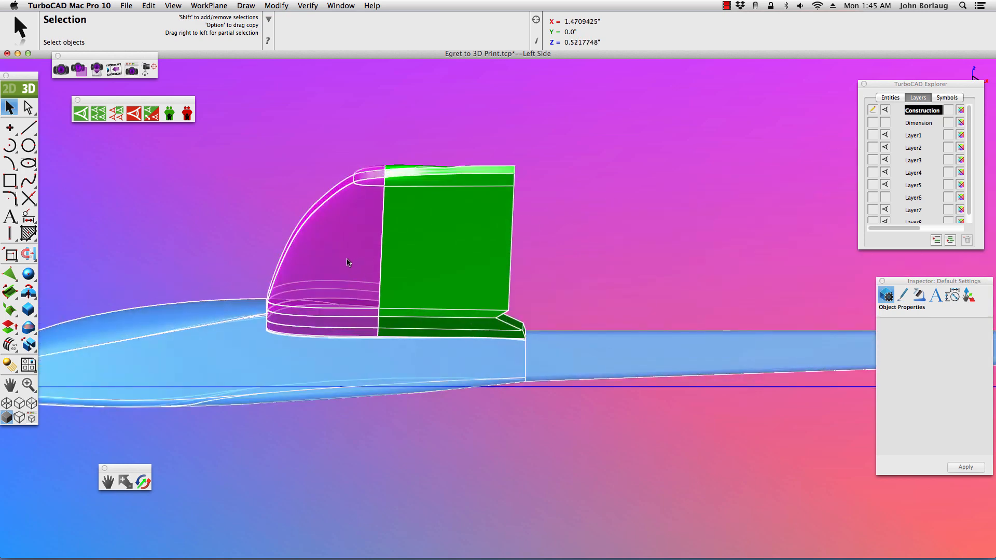
{"action": "left_click", "coordinate": [348, 262]}
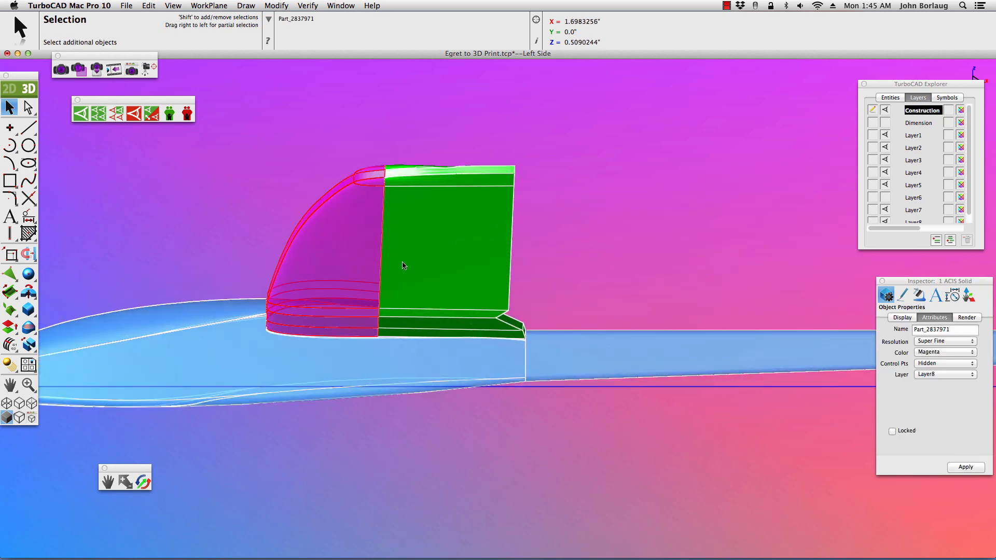
{"action": "left_click", "coordinate": [415, 267], "text": "shift"}
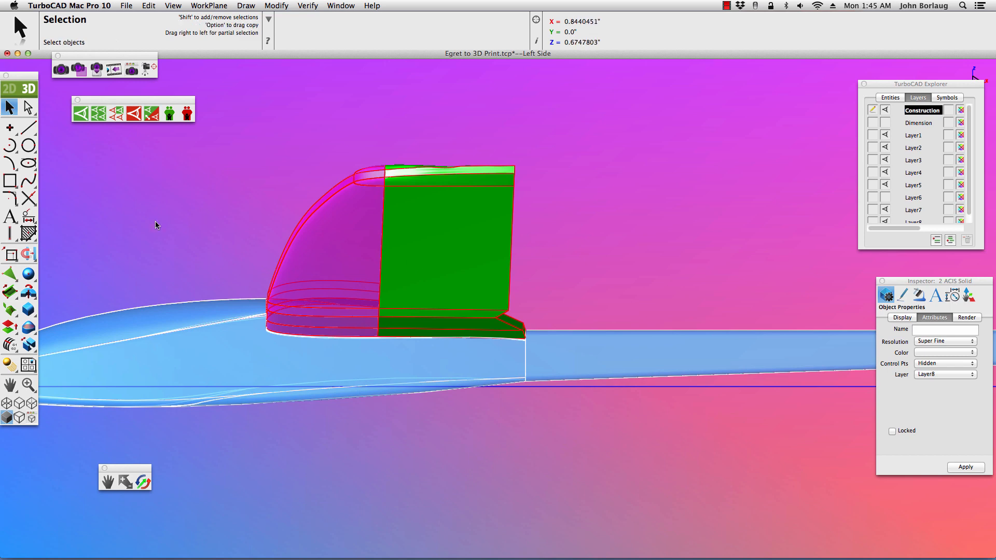
Rotate both wing solids 2.5 degrees about the work plane normal, pivoting at the midpoint of the root leading edge beside the fuselage.
{"action": "left_click", "coordinate": [10, 254]}
{"action": "left_click", "coordinate": [46, 254]}
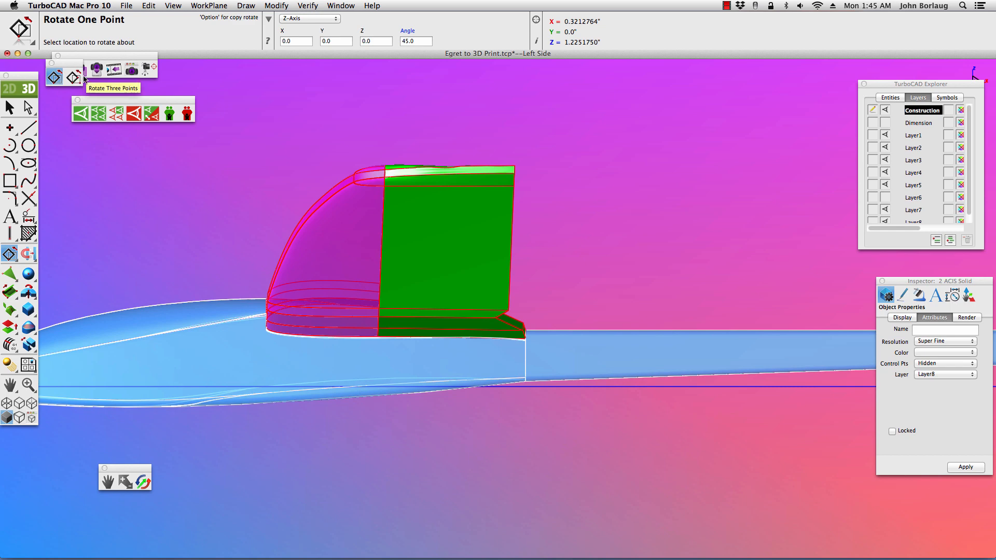
{"action": "left_click", "coordinate": [336, 20]}
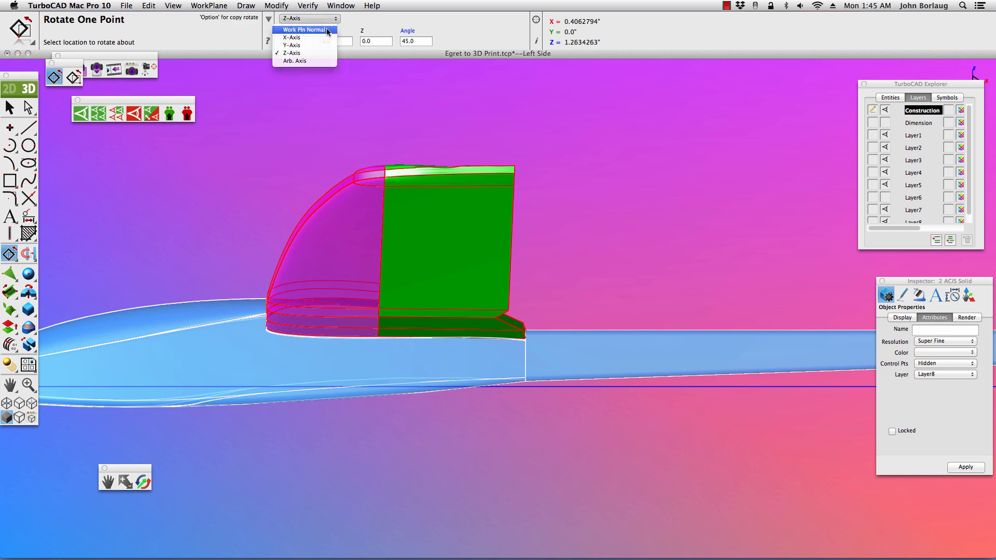
{"action": "left_click", "coordinate": [327, 29]}
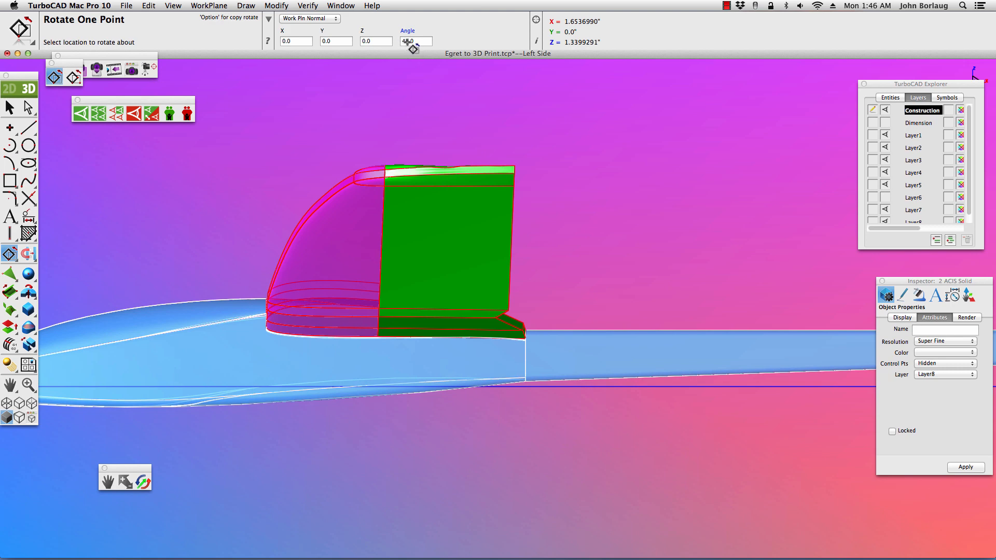
{"action": "left_click", "coordinate": [406, 41]}
{"action": "type", "text": "2"}
{"action": "key", "text": "Return"}
{"action": "left_click_drag", "start_coordinate": [413, 41], "coordinate": [402, 42]}
{"action": "type", "text": "2."}
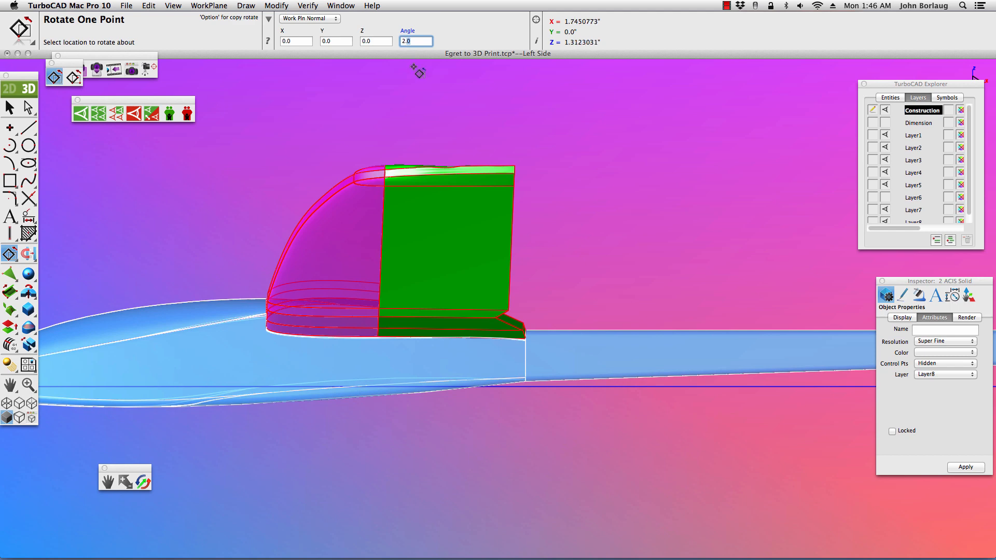
{"action": "type", "text": "5"}
{"action": "key", "text": "Return"}
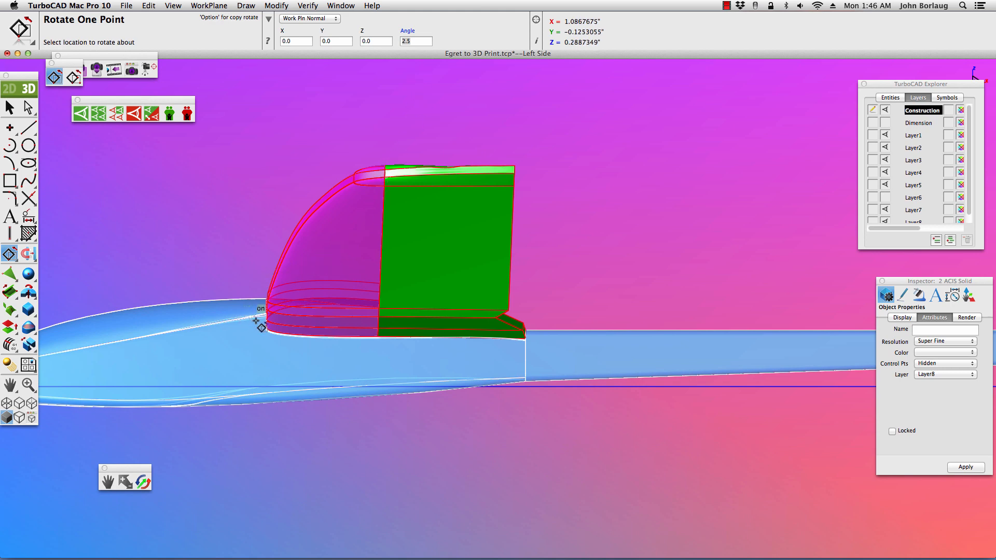
{"action": "scroll", "coordinate": [264, 320], "scroll_direction": "up", "scroll_amount": 5}
{"action": "scroll", "coordinate": [264, 320], "scroll_direction": "up", "scroll_amount": 3}
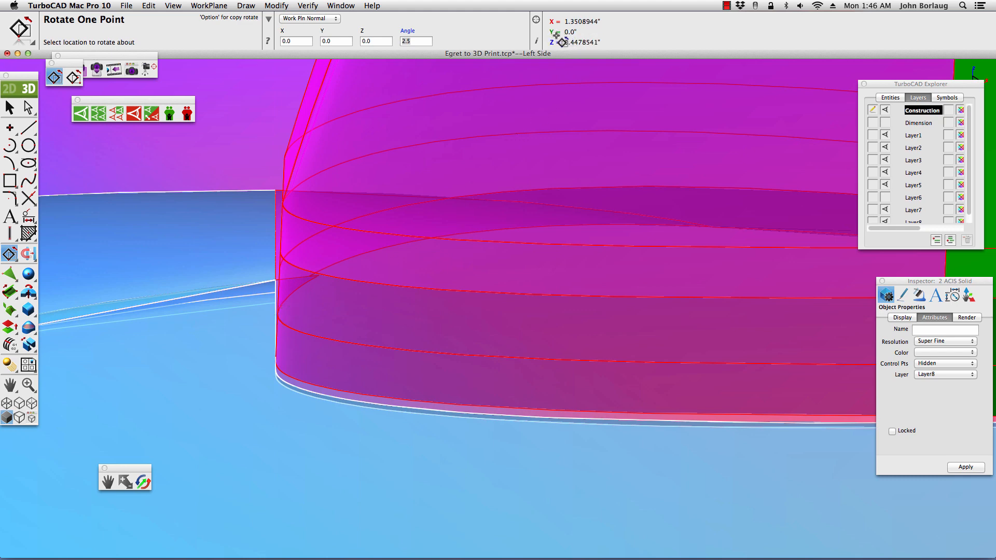
{"action": "left_click", "coordinate": [277, 322]}
{"action": "scroll", "coordinate": [278, 321], "scroll_direction": "down", "scroll_amount": 3}
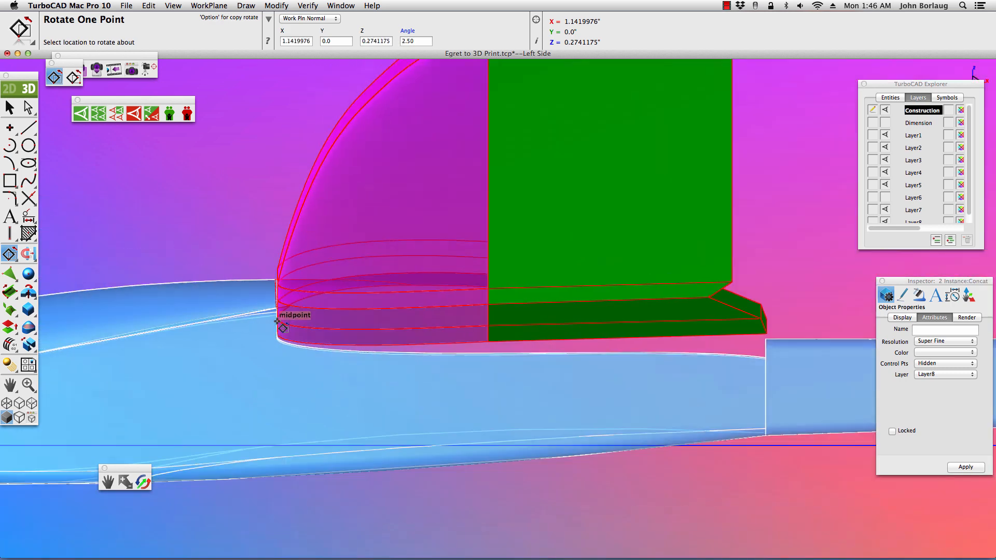
{"action": "scroll", "coordinate": [277, 322], "scroll_direction": "down", "scroll_amount": 2}
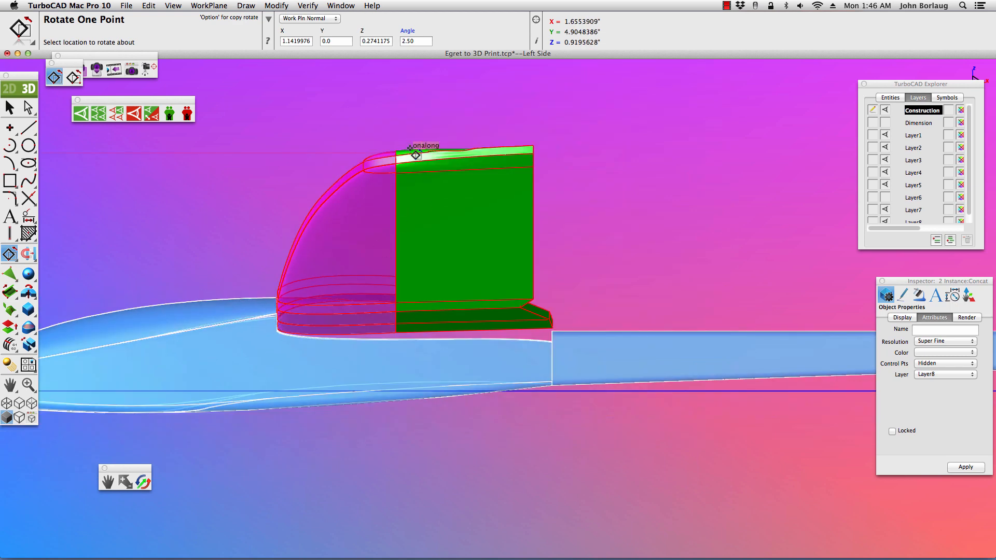
{"action": "left_click", "coordinate": [10, 107]}
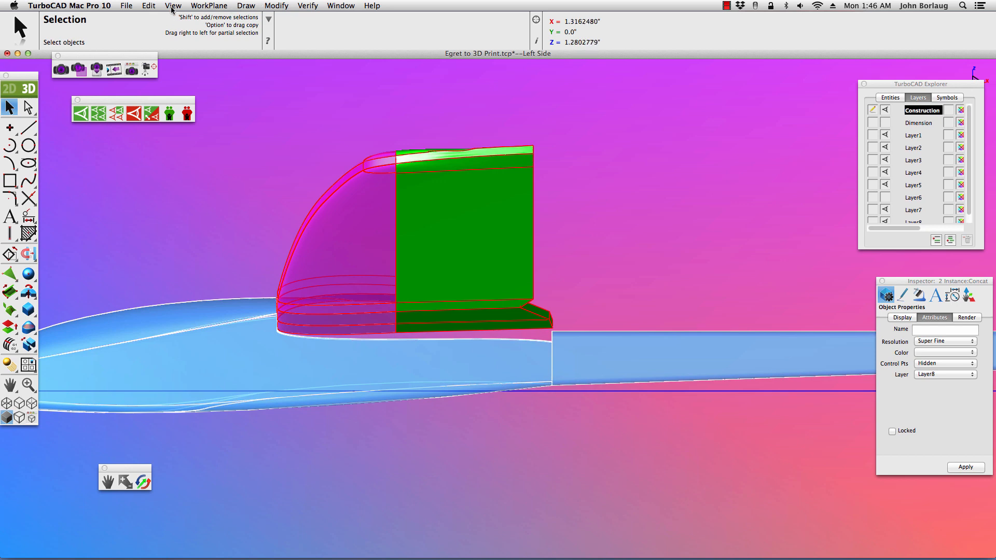
Clear the selection and examine the levelled wing's fit on the fuselage from several tilted side views.
{"action": "left_click", "coordinate": [260, 129]}
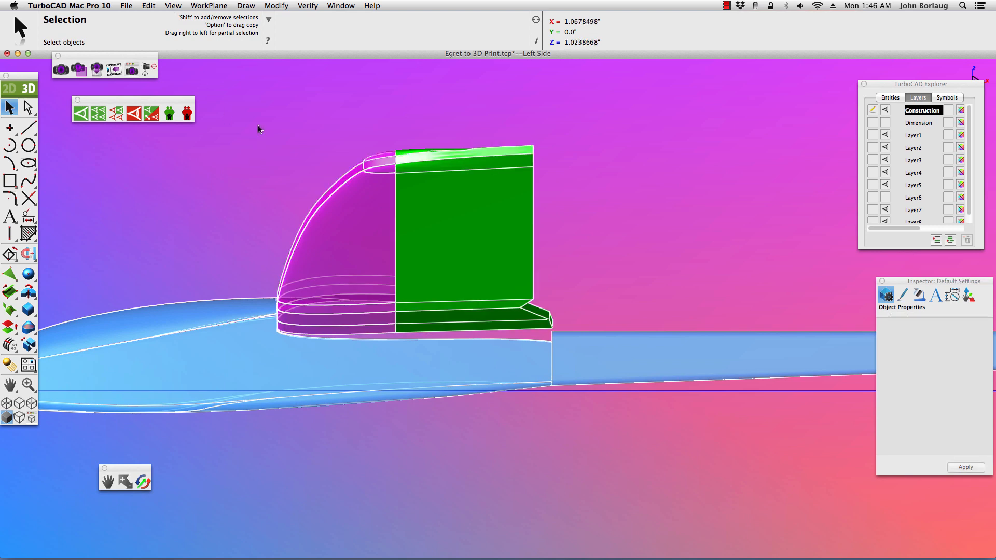
{"action": "key", "text": "shift"}
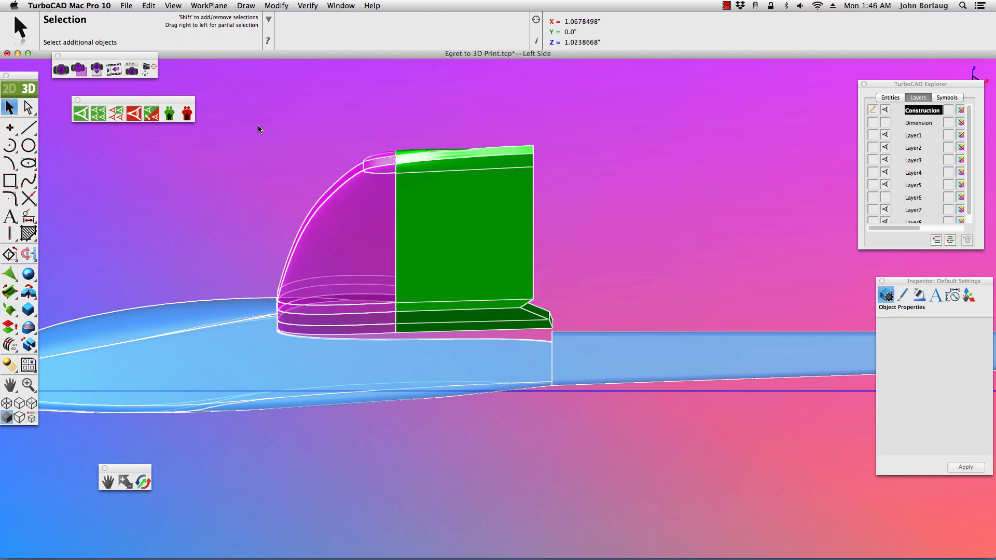
{"action": "key", "text": "shift+Down"}
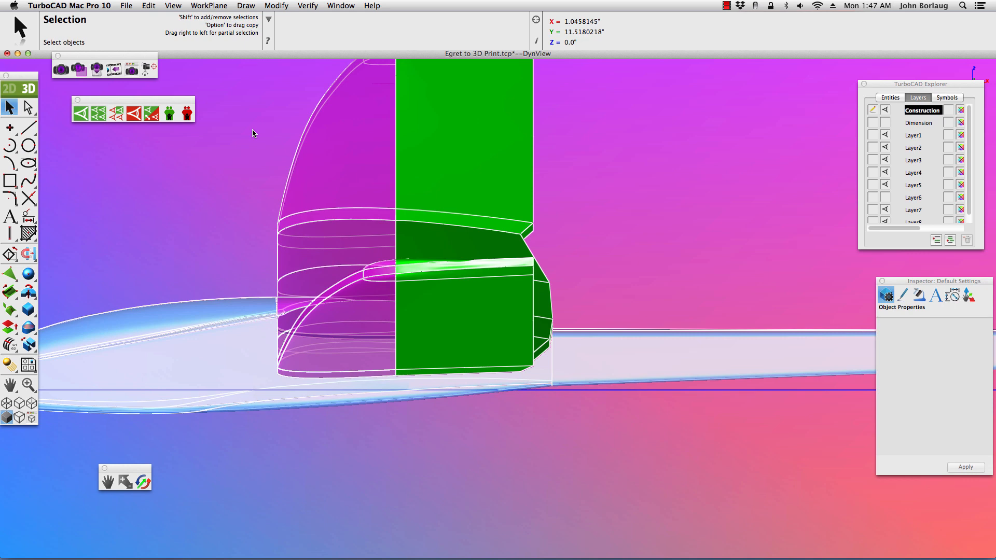
{"action": "key", "text": "super+bracketleft"}
{"action": "key", "text": "shift"}
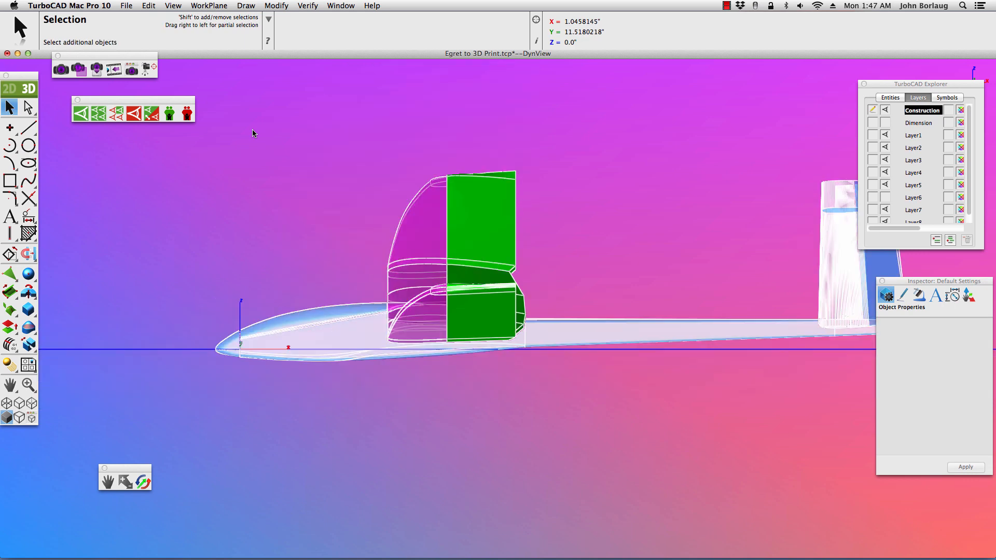
{"action": "key", "text": "shift+Down"}
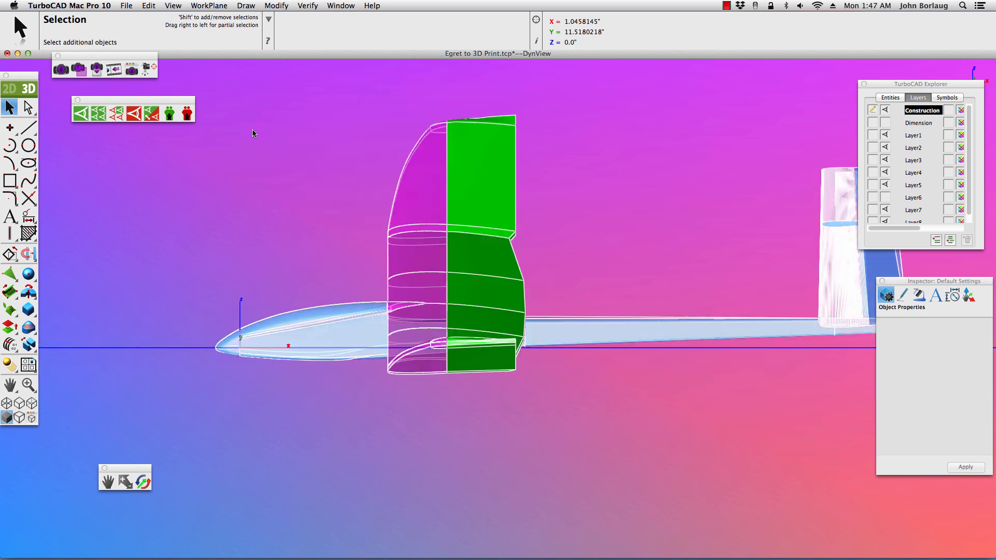
{"action": "key", "text": "shift+Down"}
{"action": "key", "text": "shift+Down"}
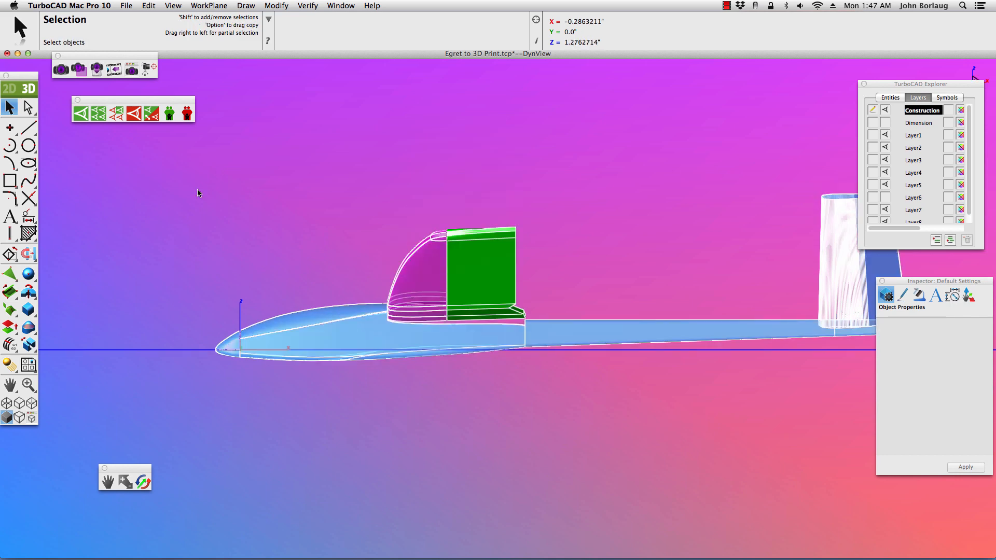
Rotate the magenta wing solid 90 degrees about the Y-axis, pivoting at the lower endpoint of its seam with the green solid, and deselect it.
{"action": "left_click", "coordinate": [9, 255]}
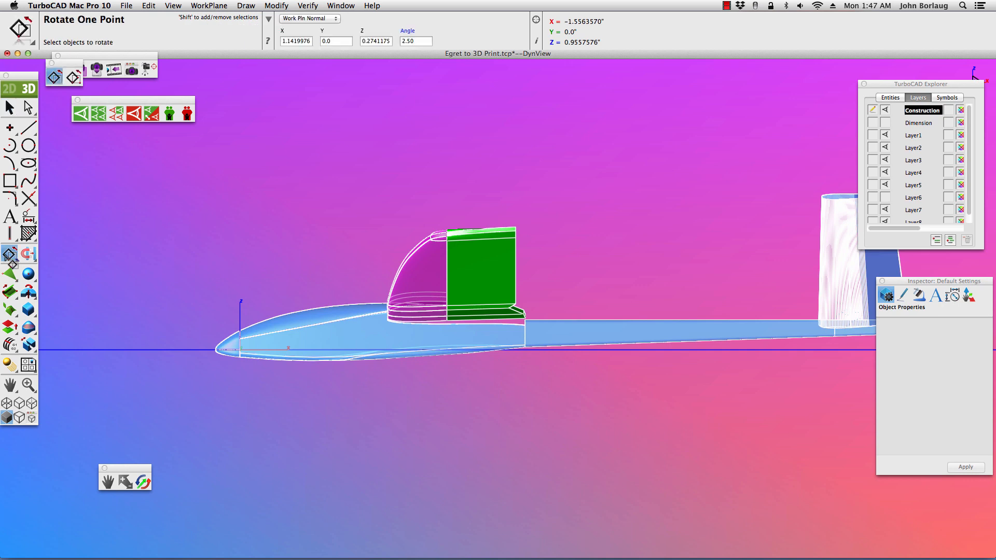
{"action": "left_click", "coordinate": [335, 19]}
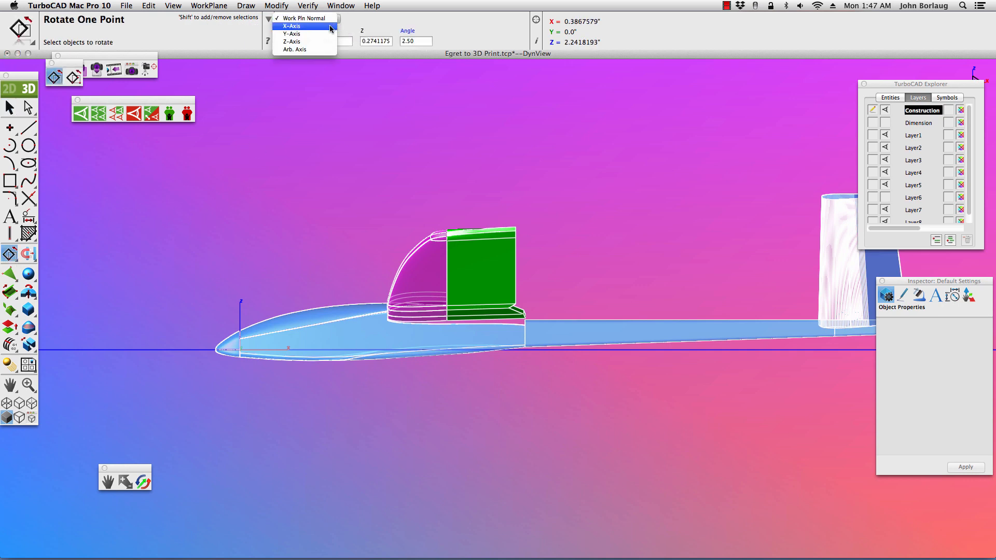
{"action": "left_click", "coordinate": [325, 34]}
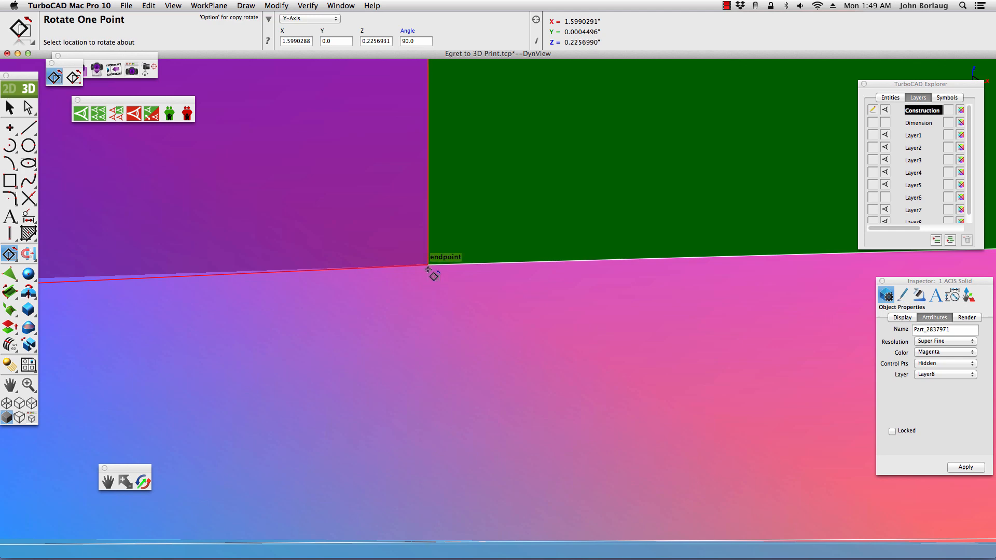
{"action": "left_click", "coordinate": [428, 269]}
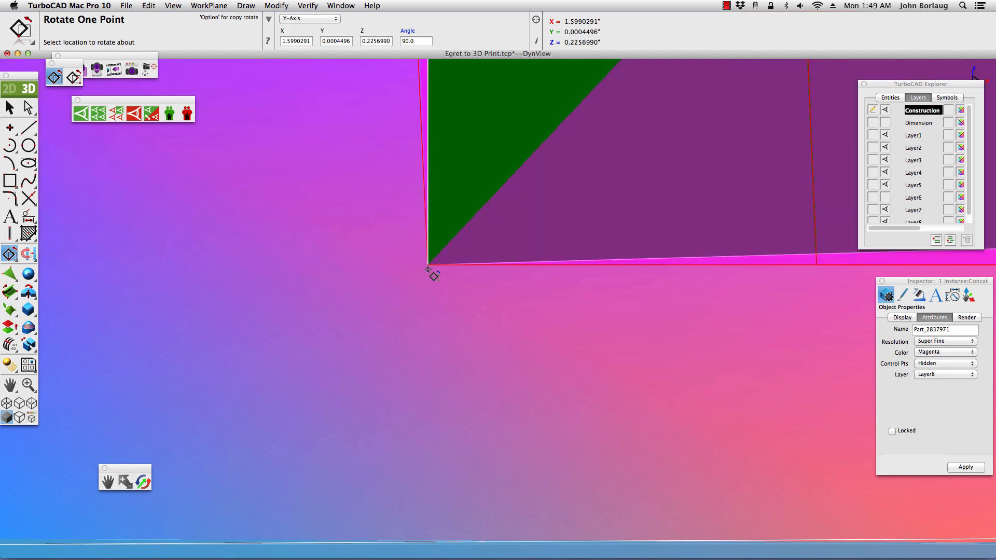
{"action": "scroll", "coordinate": [396, 290], "scroll_direction": "down", "scroll_amount": 5}
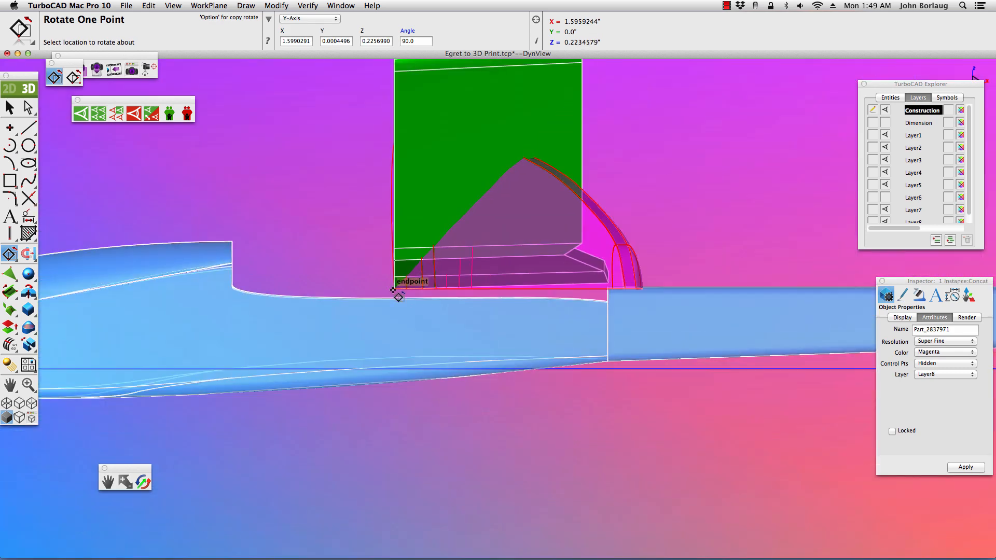
{"action": "scroll", "coordinate": [393, 290], "scroll_direction": "down", "scroll_amount": 3}
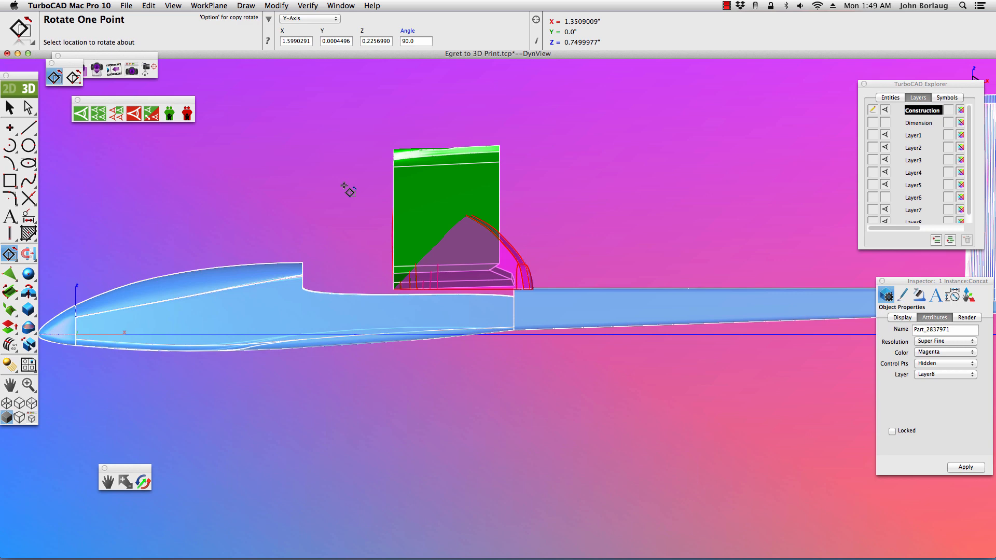
{"action": "left_click", "coordinate": [9, 108]}
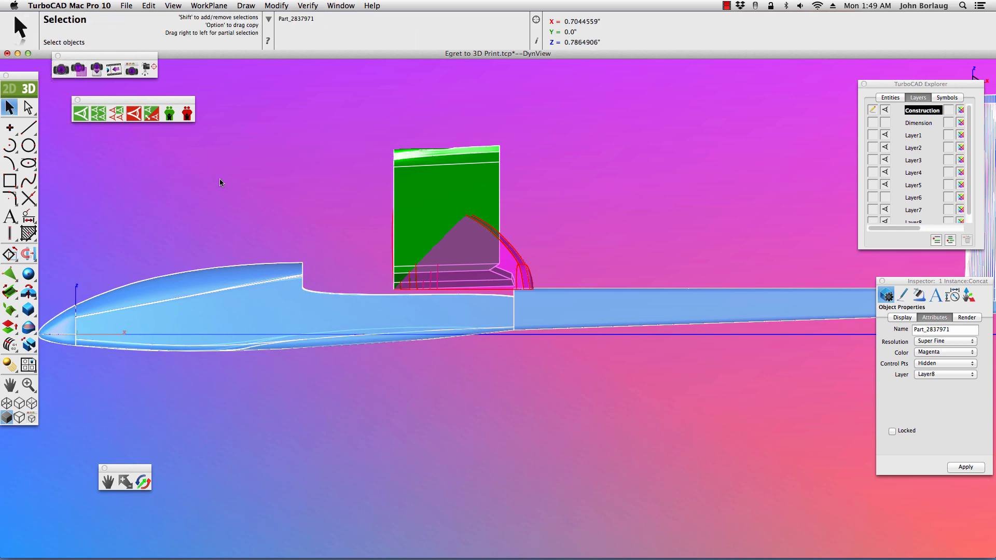
{"action": "left_click", "coordinate": [220, 182]}
Rotate the green wing solid -90 degrees about the Y-axis, pivoting at the same lower seam point.
{"action": "left_click", "coordinate": [419, 196]}
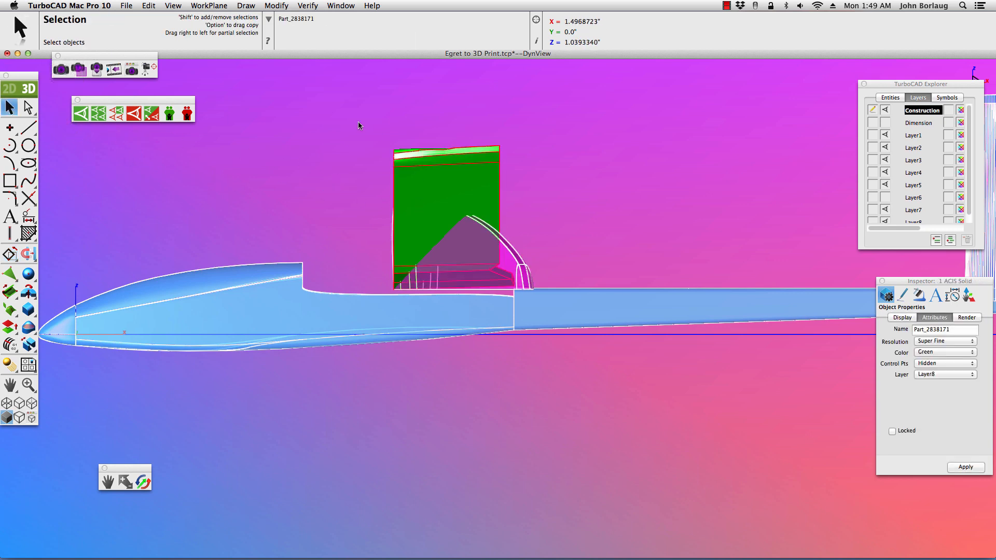
{"action": "left_click", "coordinate": [9, 254]}
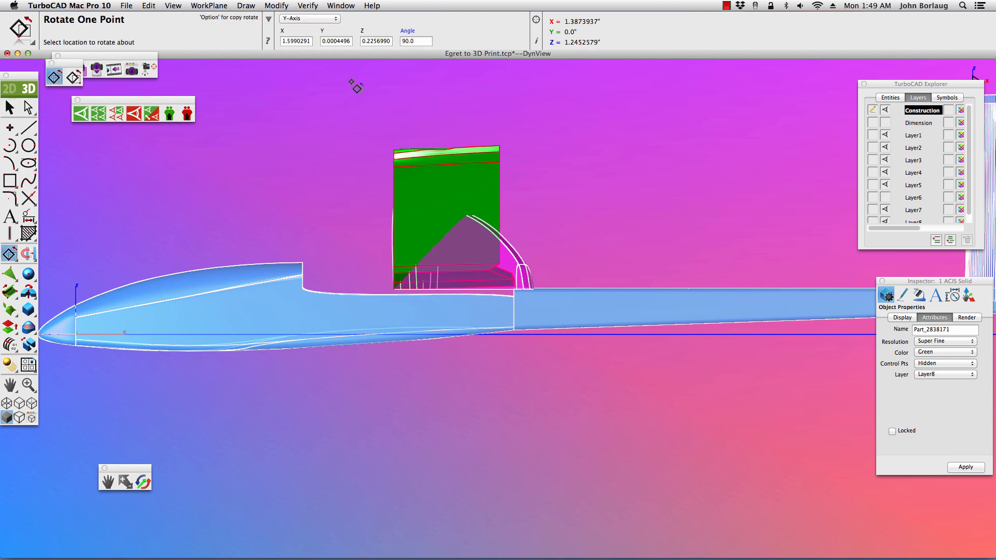
{"action": "double_click", "coordinate": [400, 42]}
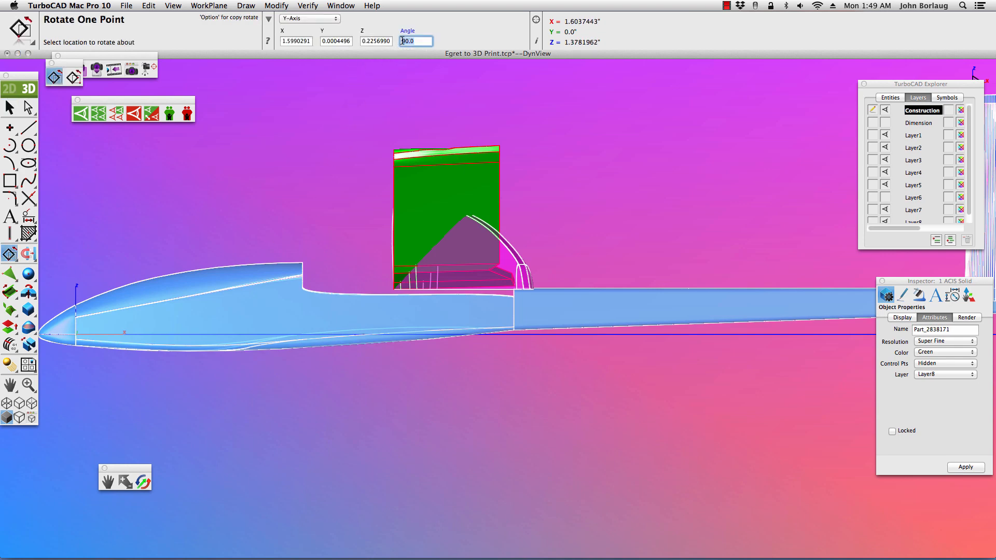
{"action": "left_click", "coordinate": [411, 41]}
{"action": "type", "text": "-"}
{"action": "key", "text": "Return"}
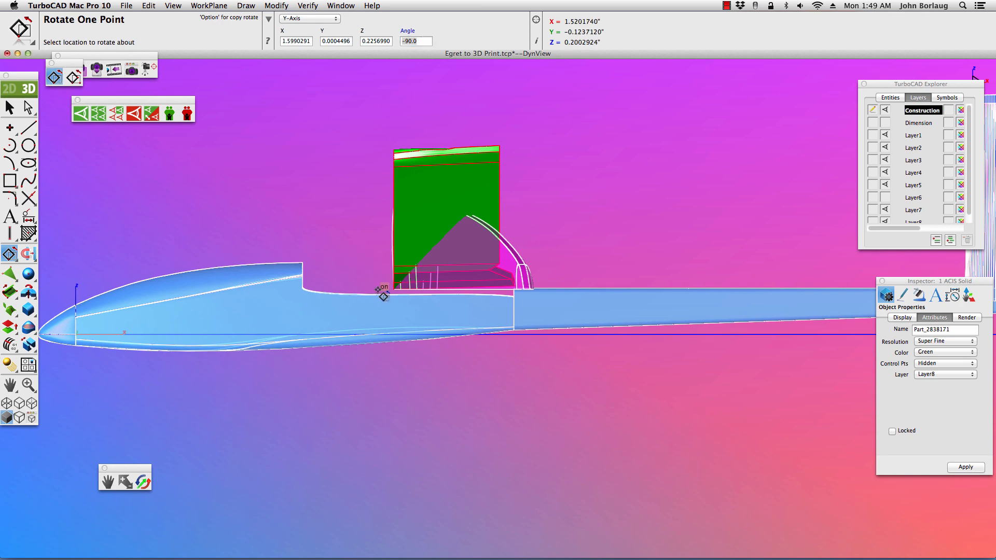
{"action": "scroll", "coordinate": [391, 290], "scroll_direction": "up", "scroll_amount": 5}
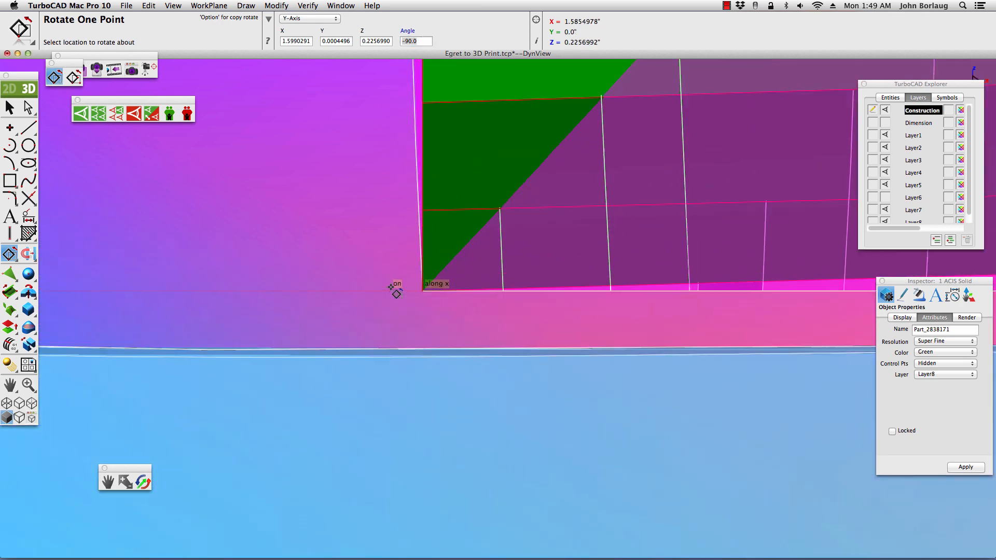
{"action": "left_click", "coordinate": [418, 295]}
{"action": "scroll", "coordinate": [417, 295], "scroll_direction": "down", "scroll_amount": 5}
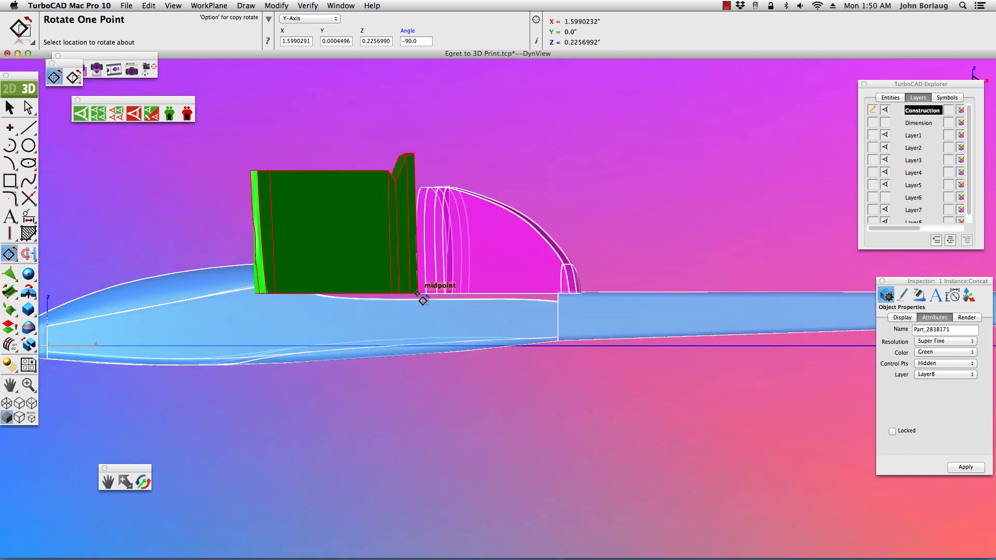
{"action": "left_click", "coordinate": [9, 108]}
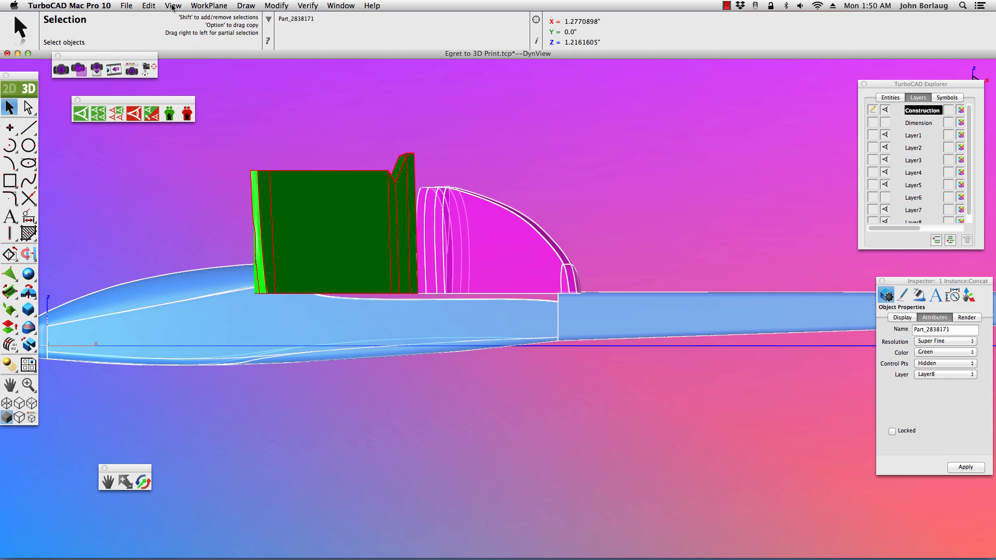
In the Isometric view, rotate the magenta wing solid twice by -90 degrees about the Z-axis at the origin, and clear the selection.
{"action": "left_click", "coordinate": [173, 6]}
{"action": "left_click", "coordinate": [186, 94]}
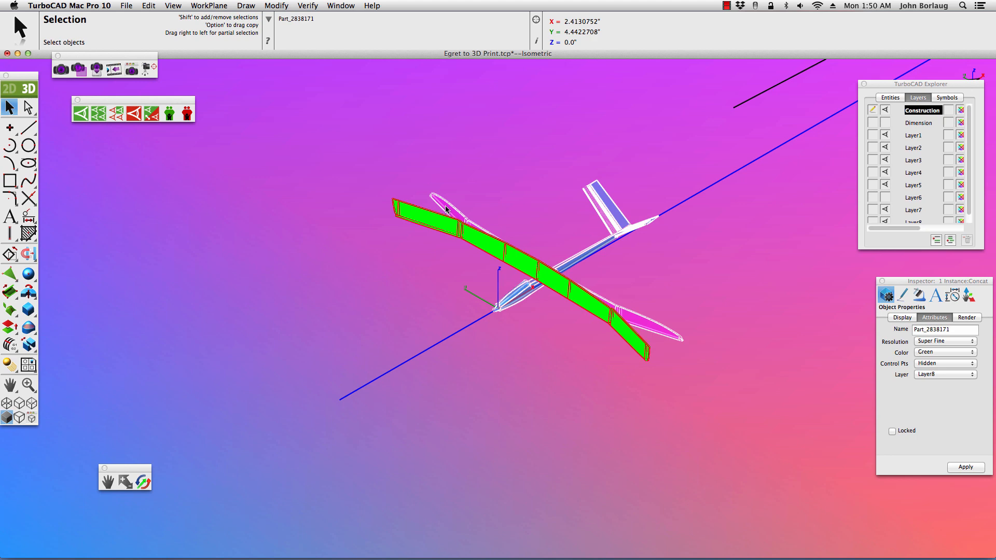
{"action": "left_click", "coordinate": [446, 209]}
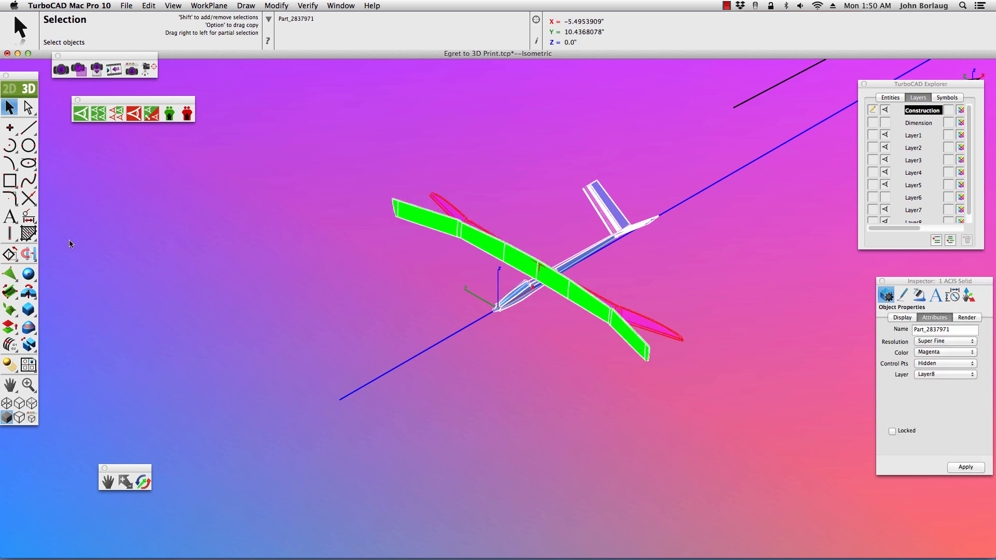
{"action": "left_click", "coordinate": [9, 257]}
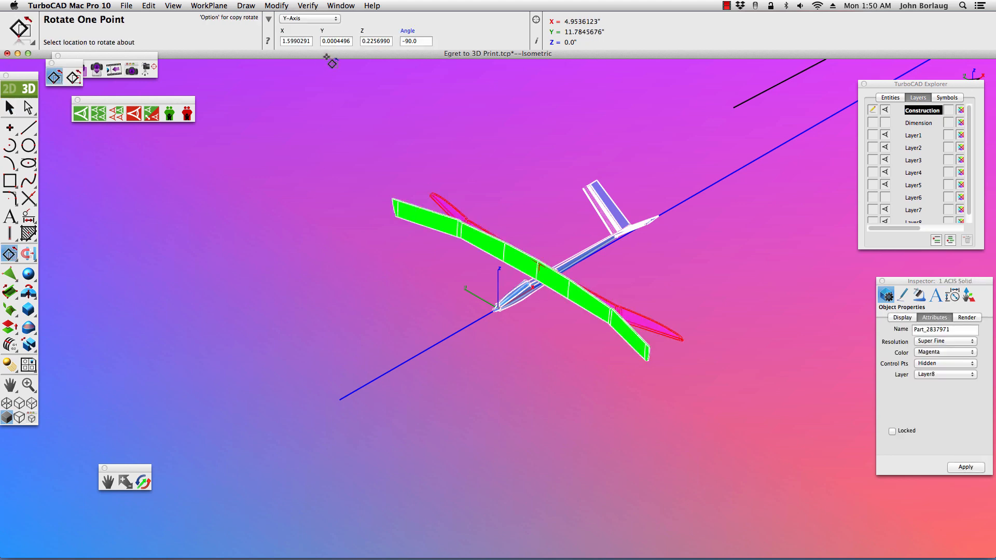
{"action": "left_click", "coordinate": [338, 19]}
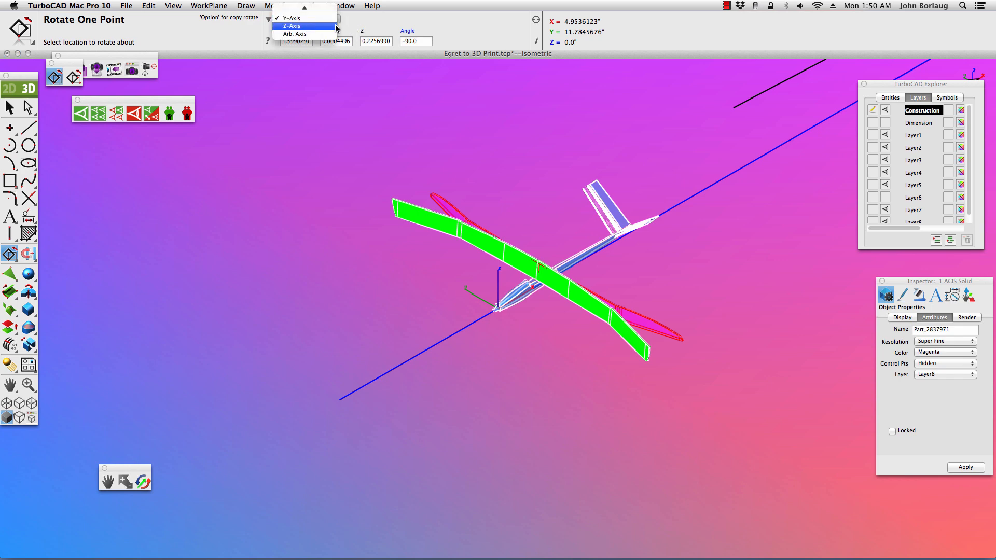
{"action": "left_click", "coordinate": [335, 26]}
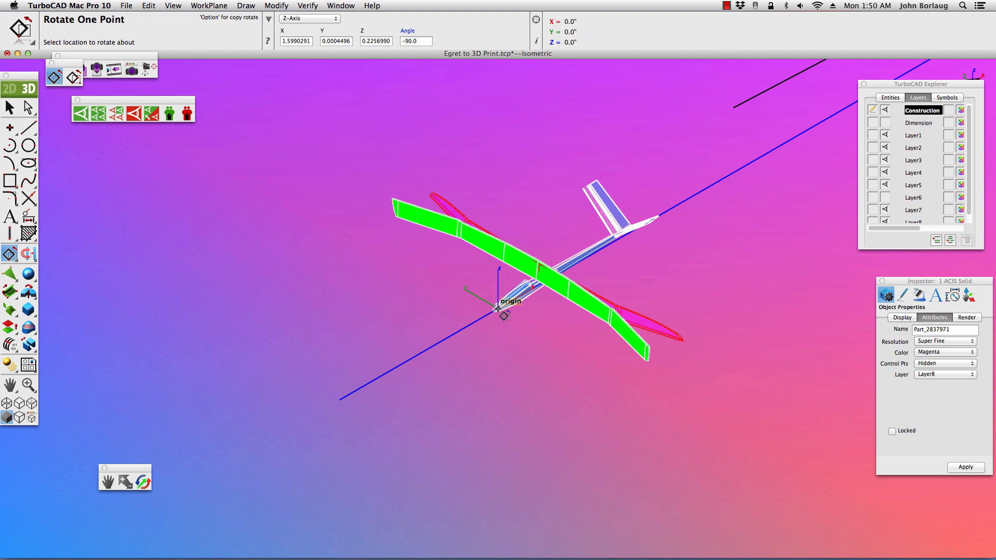
{"action": "left_click", "coordinate": [498, 309]}
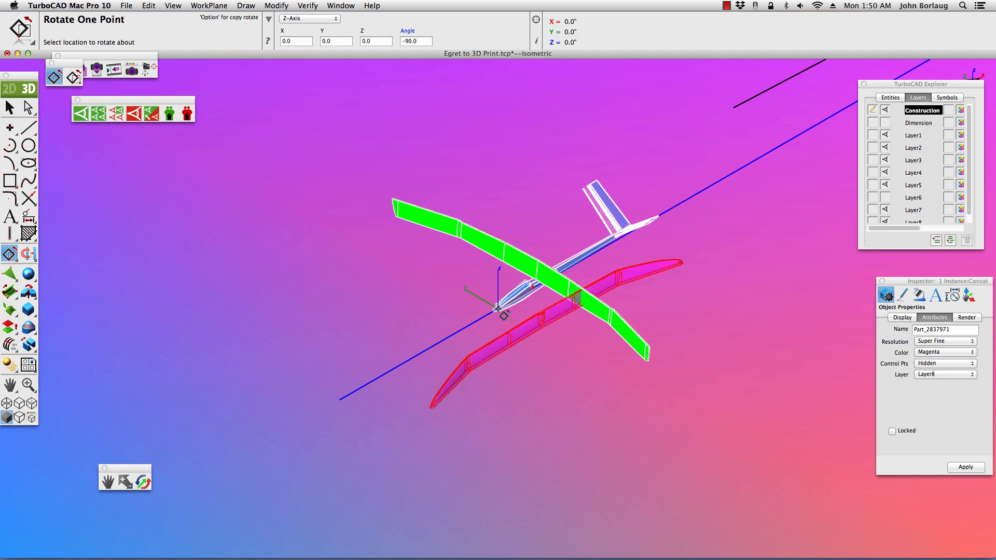
{"action": "left_click", "coordinate": [498, 308]}
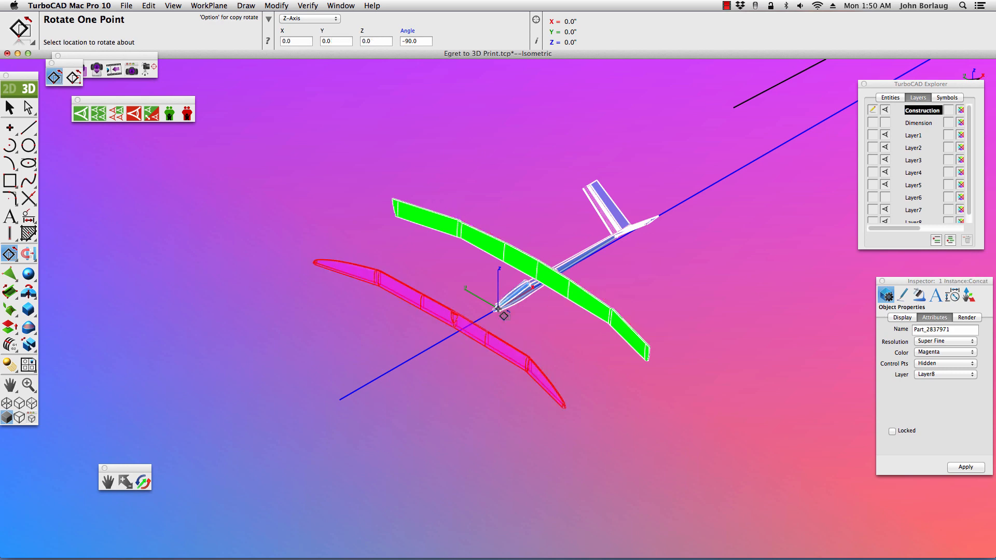
{"action": "left_click", "coordinate": [10, 107]}
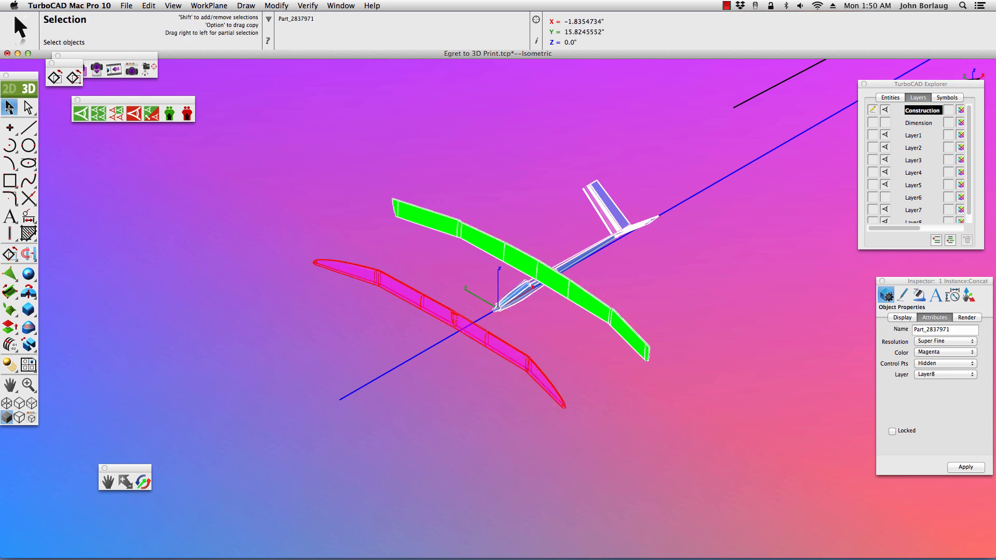
{"action": "left_click", "coordinate": [134, 204]}
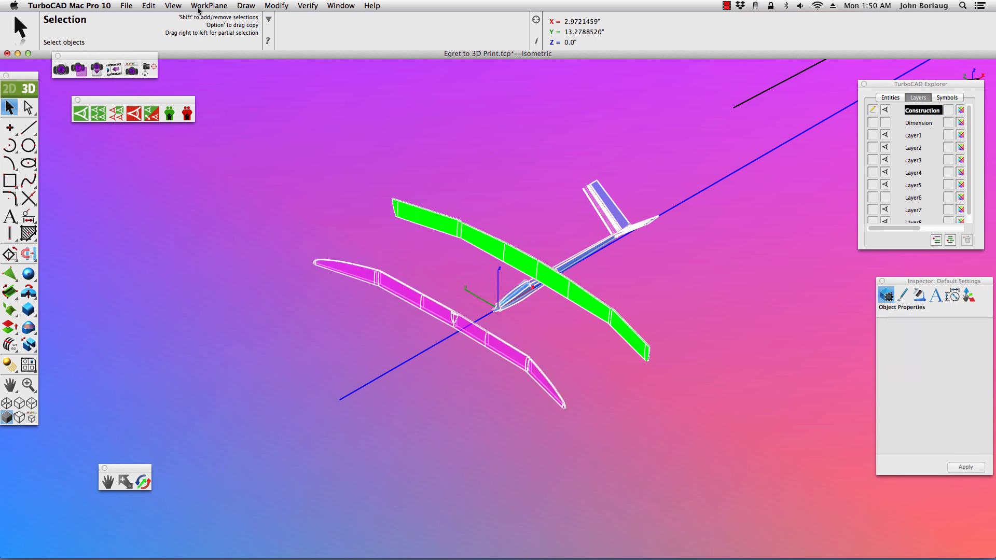
In the Left Side view, move the green wing solid from its lower front endpoint onto the blue axis line, well behind the tail.
{"action": "left_click", "coordinate": [174, 6]}
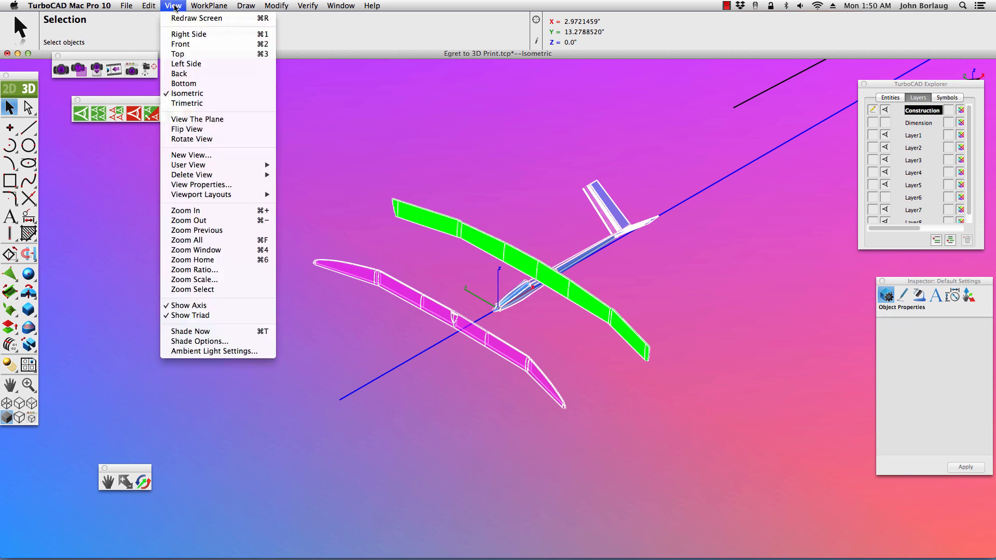
{"action": "left_click", "coordinate": [193, 65]}
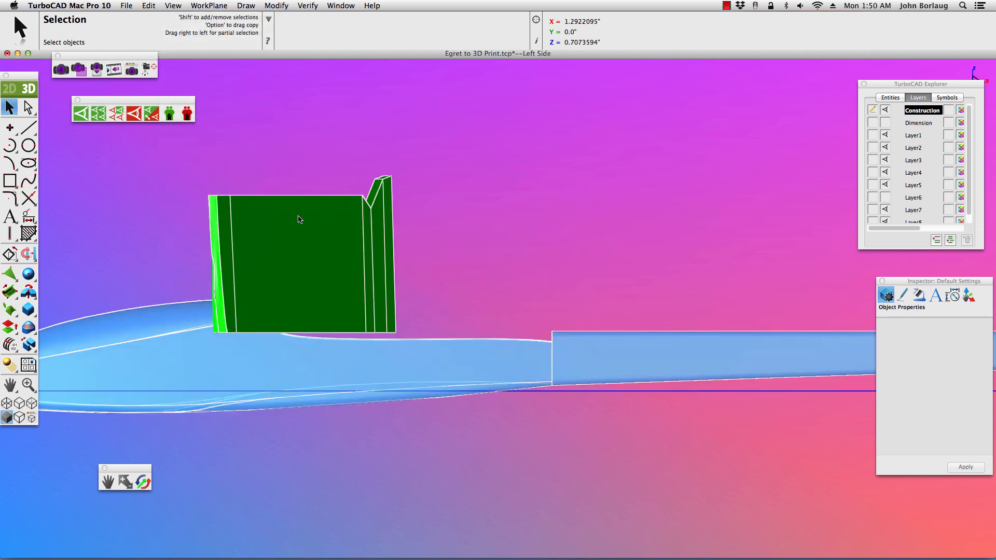
{"action": "left_click", "coordinate": [25, 257]}
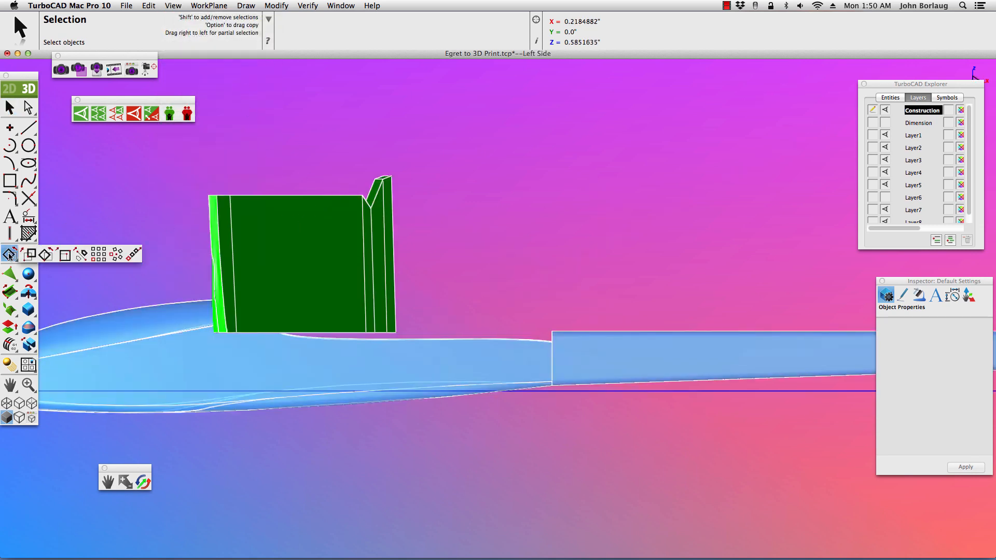
{"action": "left_click", "coordinate": [25, 257]}
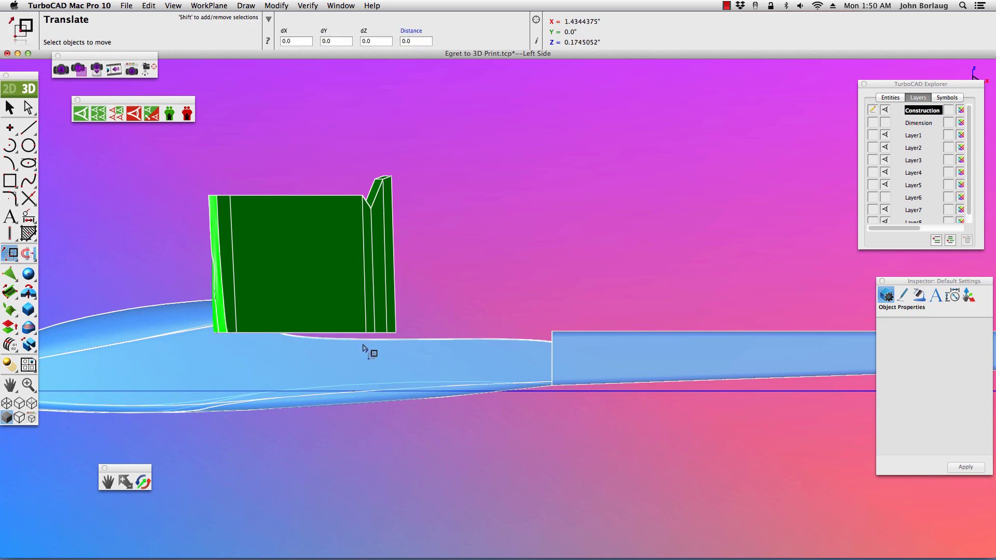
{"action": "scroll", "coordinate": [394, 335], "scroll_direction": "up", "scroll_amount": 5}
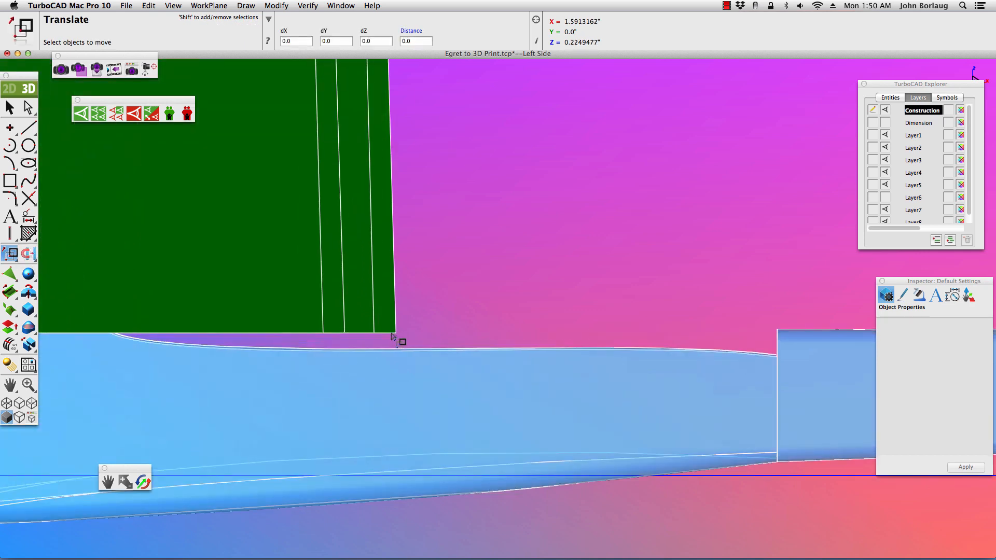
{"action": "left_click", "coordinate": [393, 335]}
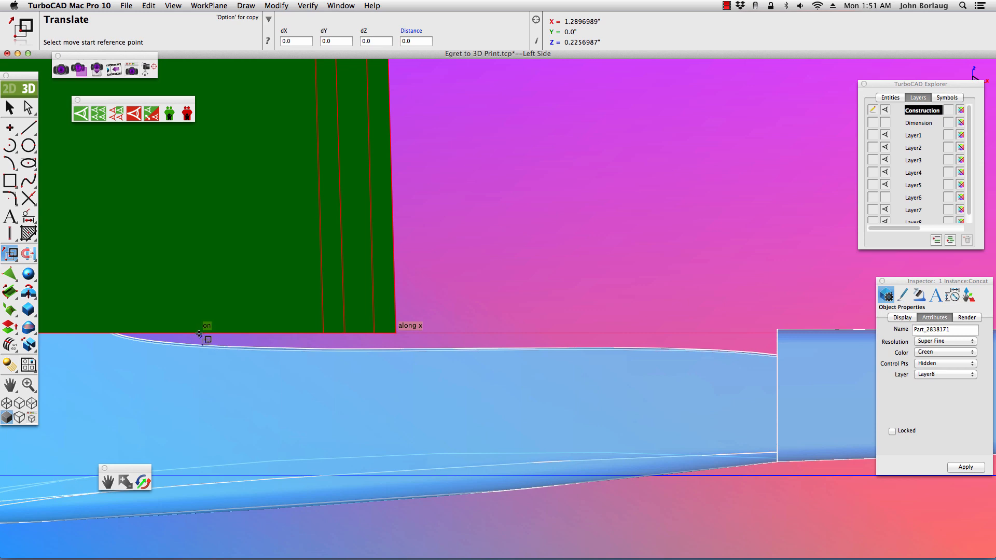
{"action": "scroll", "coordinate": [199, 334], "scroll_direction": "down", "scroll_amount": 3}
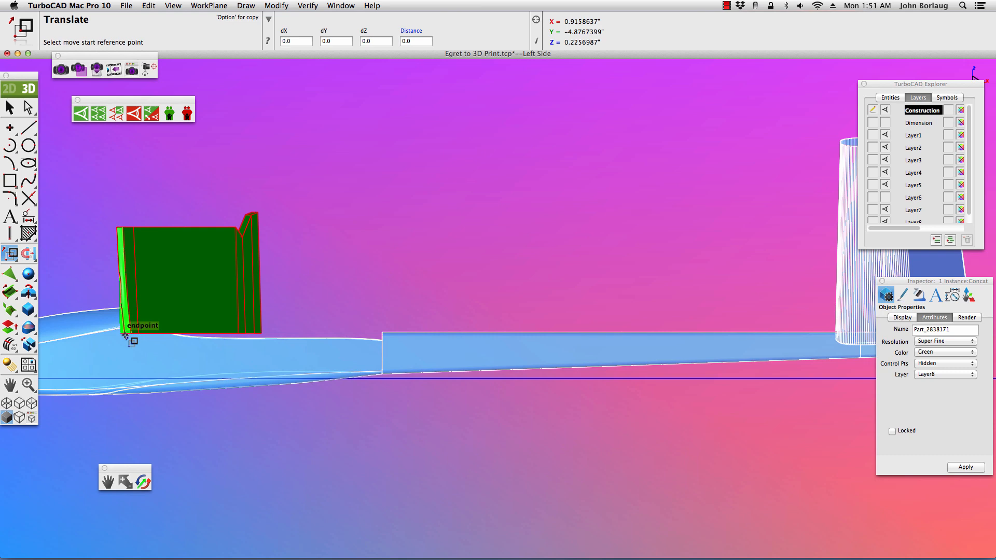
{"action": "scroll", "coordinate": [125, 336], "scroll_direction": "down", "scroll_amount": 5}
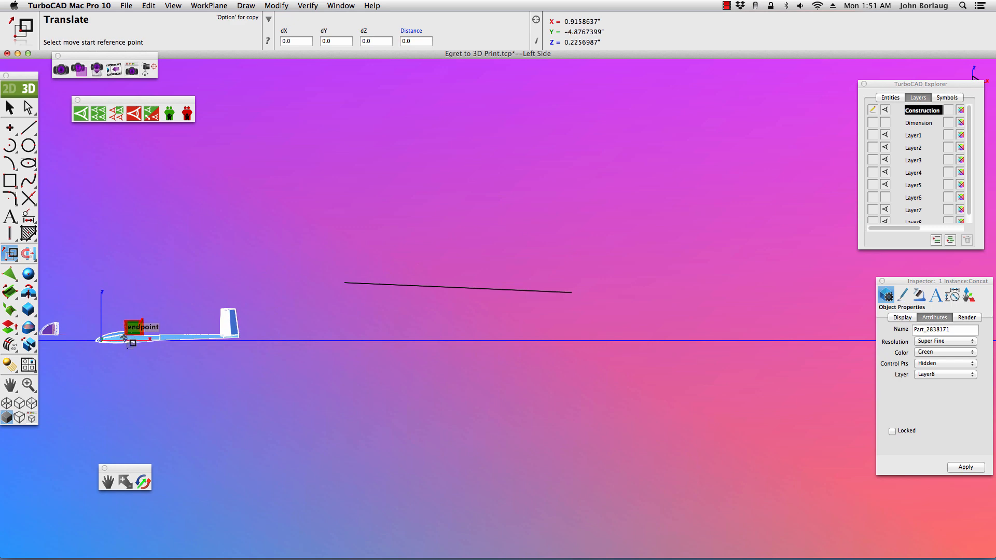
{"action": "scroll", "coordinate": [123, 334], "scroll_direction": "up", "scroll_amount": 5}
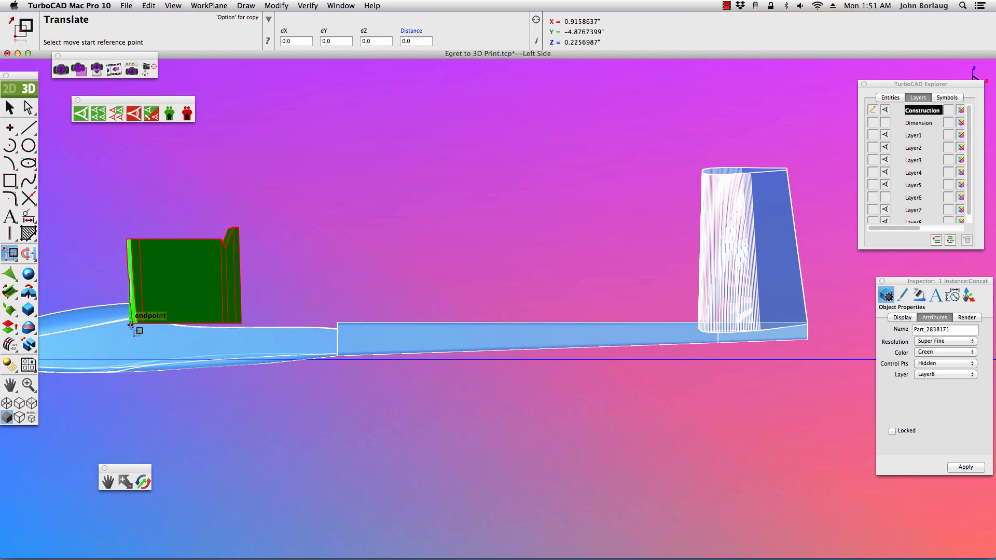
{"action": "left_click", "coordinate": [130, 326]}
{"action": "scroll", "coordinate": [187, 346], "scroll_direction": "down", "scroll_amount": 5}
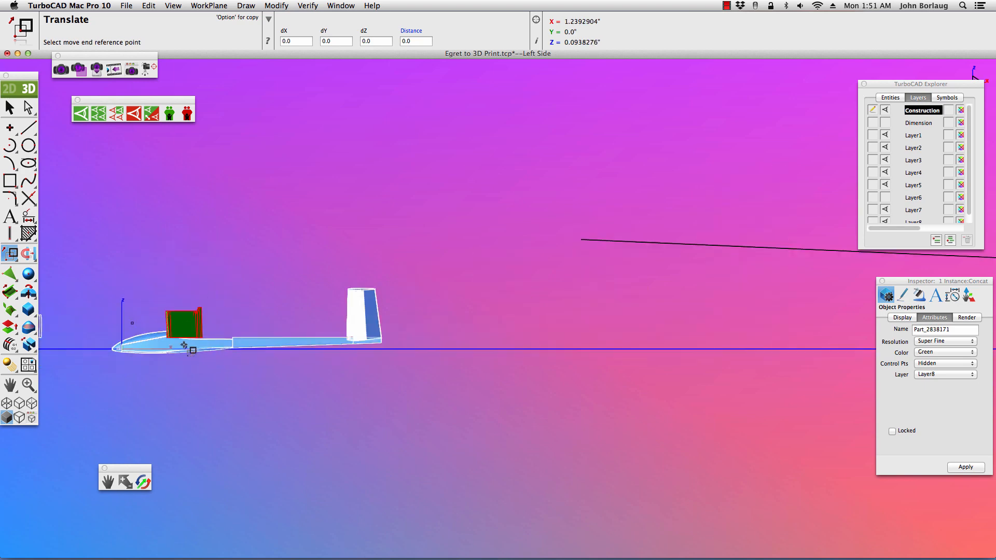
{"action": "left_click", "coordinate": [585, 352]}
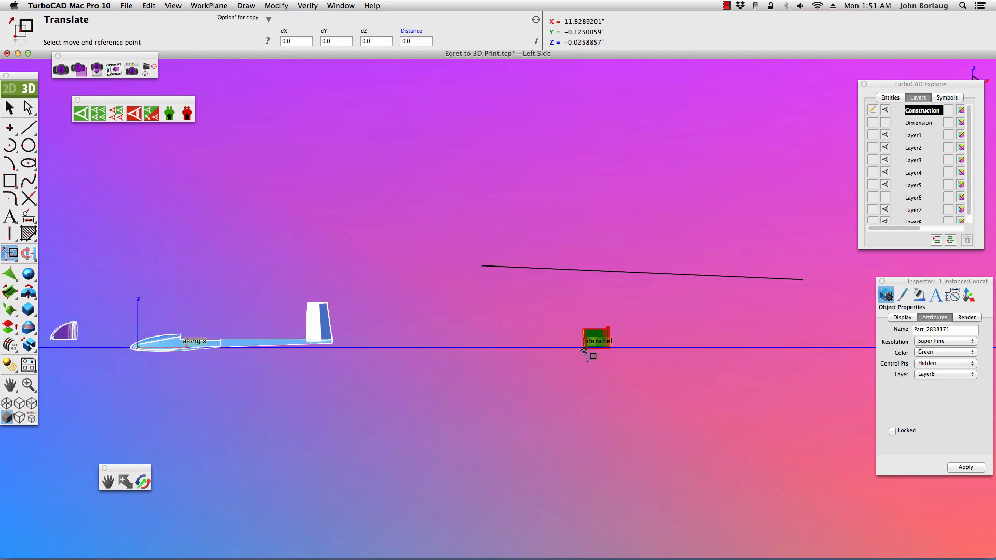
{"action": "left_click", "coordinate": [10, 107]}
Move the magenta wing solid about 12.91 inches from its lower rear endpoint onto the axis line just ahead of the green solid, and deselect it.
{"action": "left_click", "coordinate": [68, 341]}
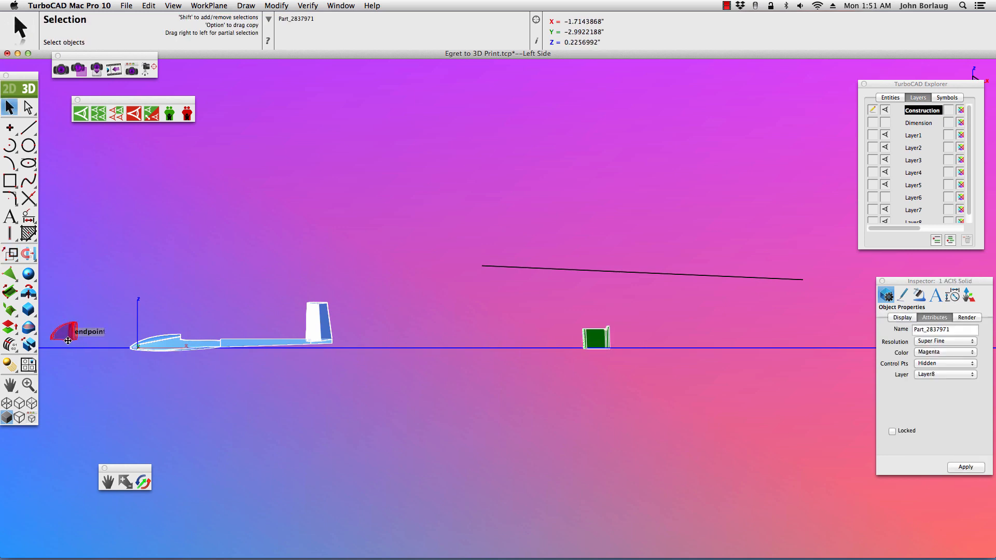
{"action": "scroll", "coordinate": [76, 355], "scroll_direction": "up", "scroll_amount": 3}
{"action": "left_click", "coordinate": [10, 254]}
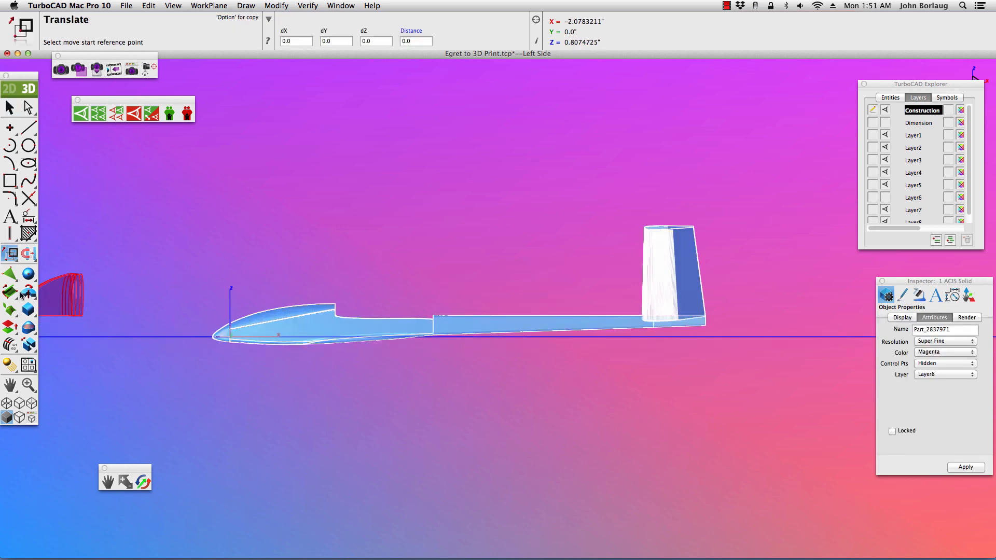
{"action": "left_click", "coordinate": [85, 317]}
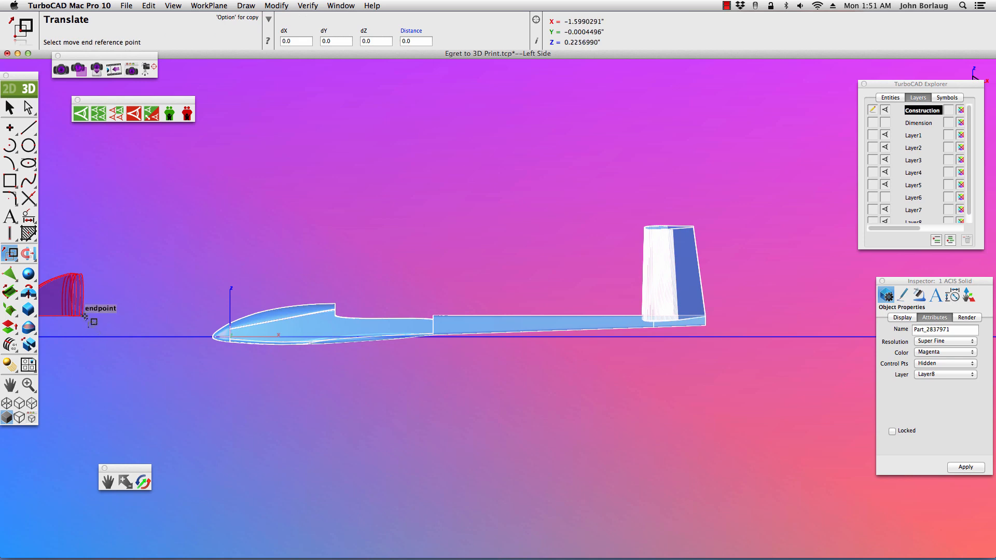
{"action": "scroll", "coordinate": [85, 317], "scroll_direction": "down", "scroll_amount": 3}
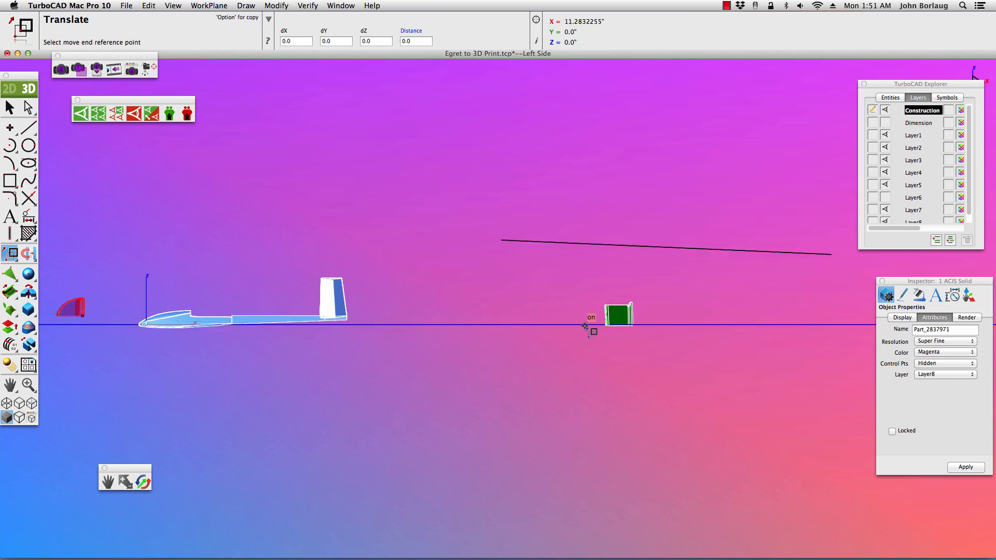
{"action": "left_click", "coordinate": [586, 326]}
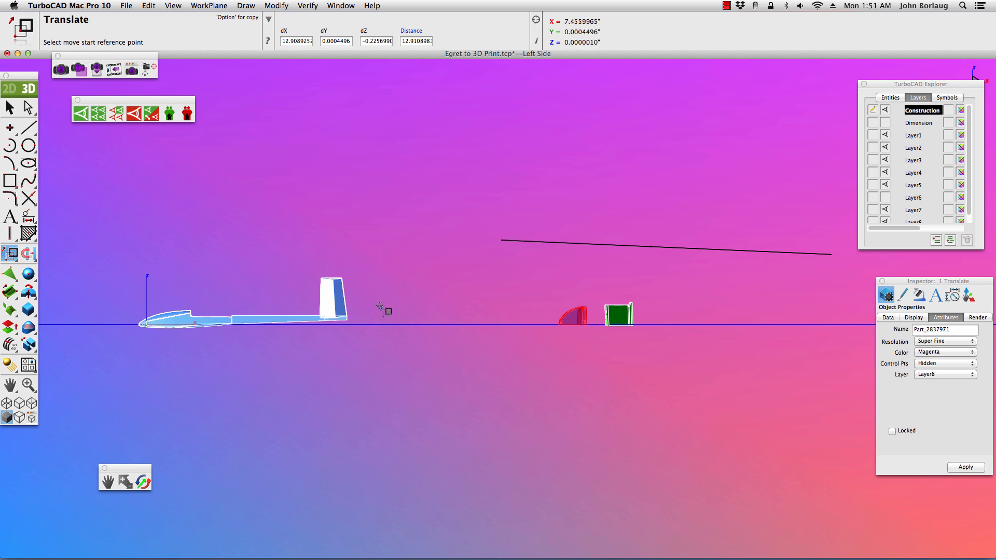
{"action": "left_click", "coordinate": [9, 107]}
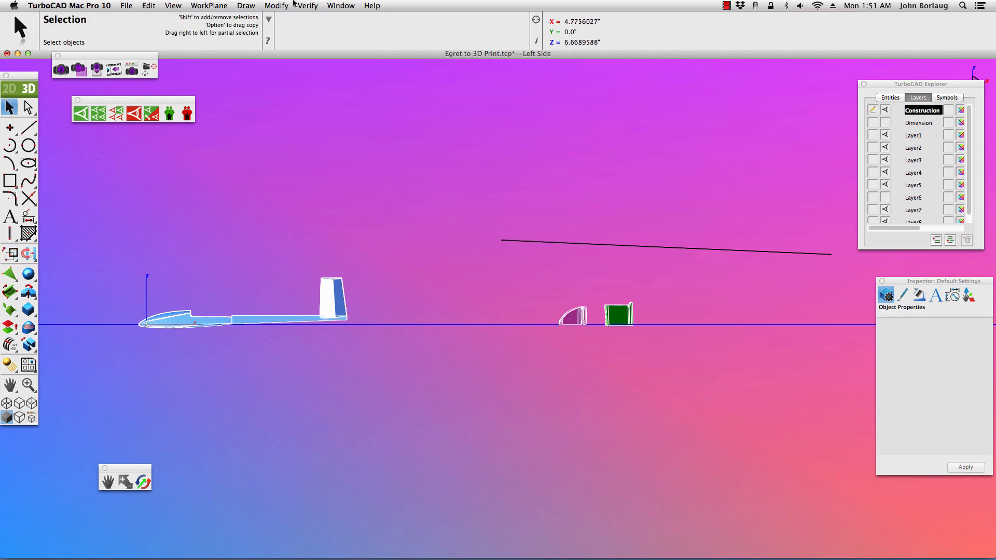
In the Isometric view, rotate the nearer fuselage half -90 degrees about the X-axis, pivoting at the nose tip.
{"action": "left_click", "coordinate": [169, 6]}
{"action": "left_click", "coordinate": [188, 94]}
{"action": "scroll", "coordinate": [522, 307], "scroll_direction": "up", "scroll_amount": 5}
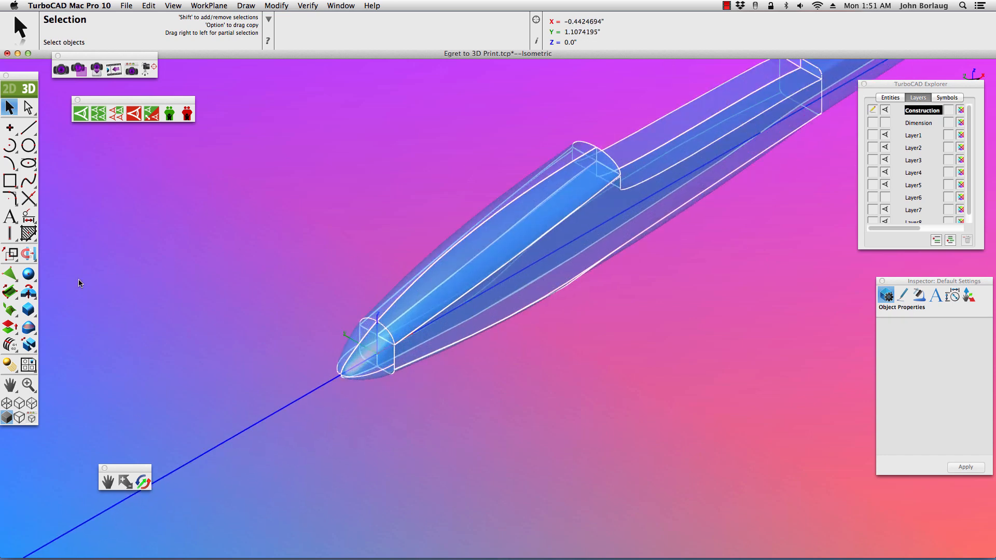
{"action": "left_click_drag", "start_coordinate": [11, 254], "coordinate": [45, 254]}
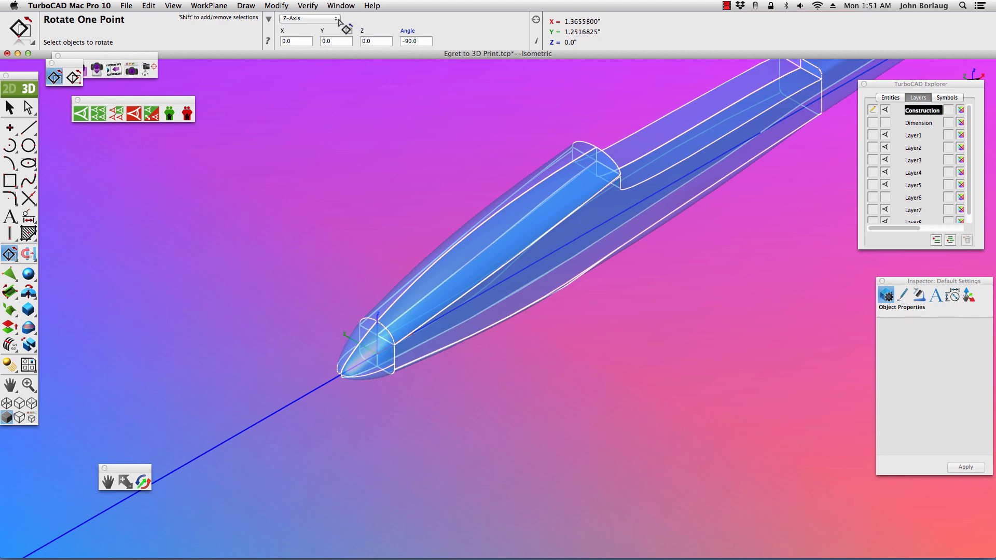
{"action": "left_click", "coordinate": [337, 20]}
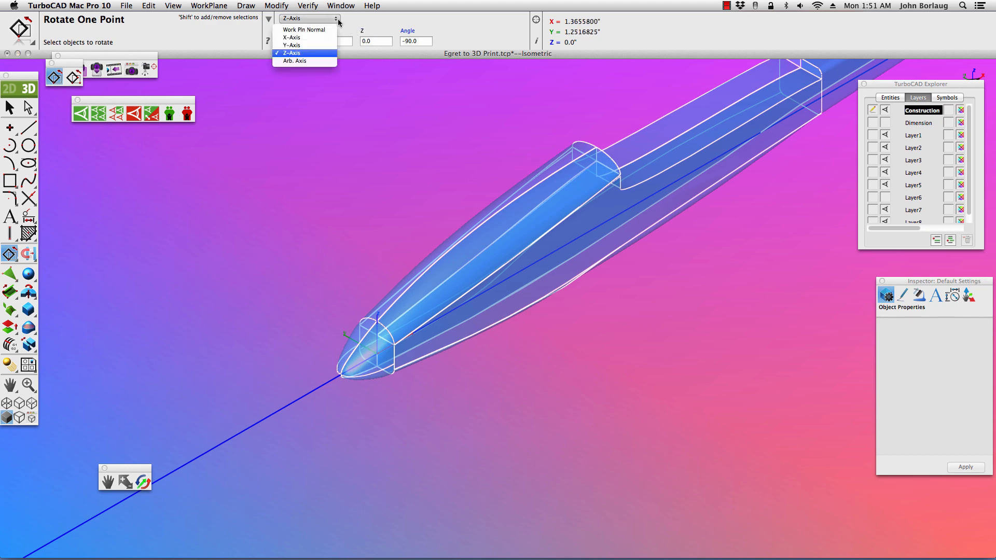
{"action": "left_click", "coordinate": [314, 37]}
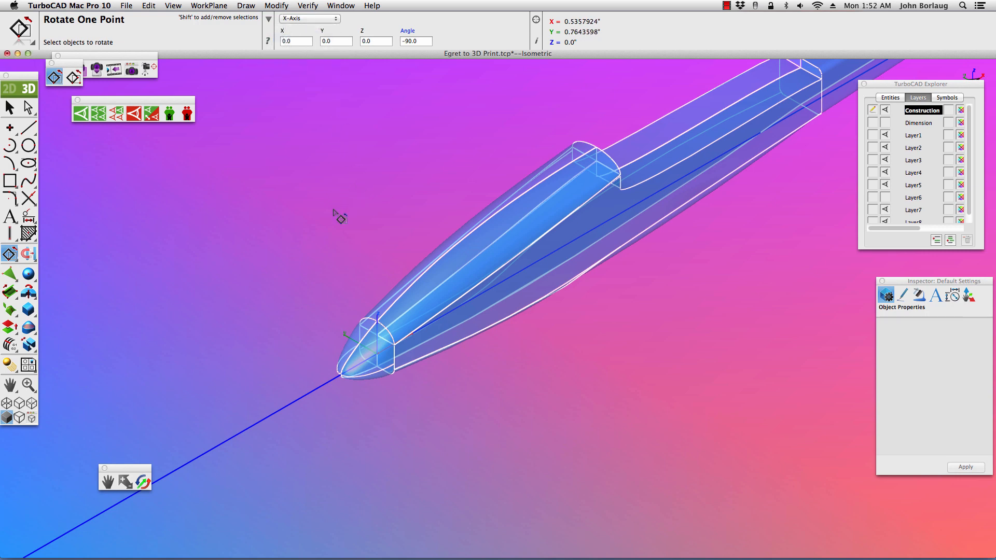
{"action": "left_click", "coordinate": [420, 351]}
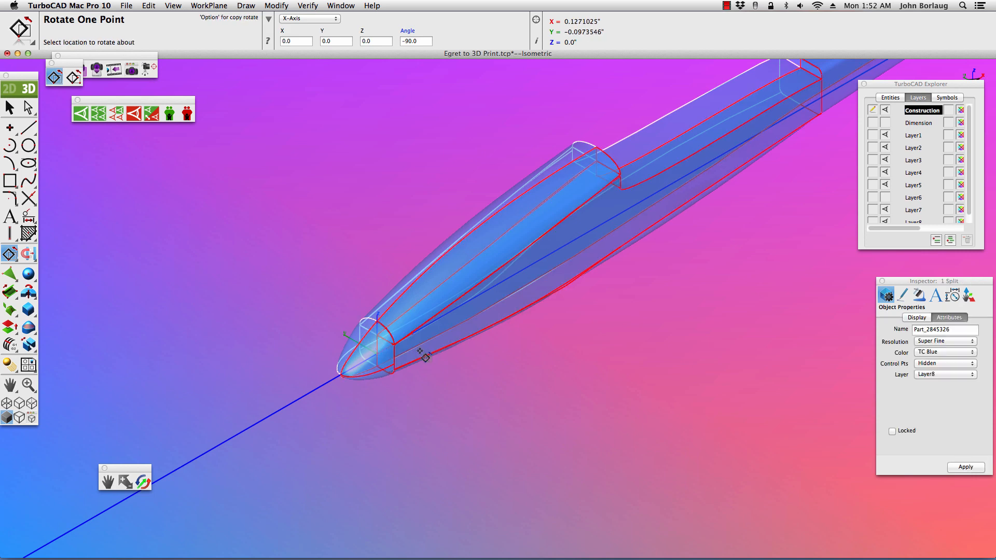
{"action": "left_click", "coordinate": [343, 376]}
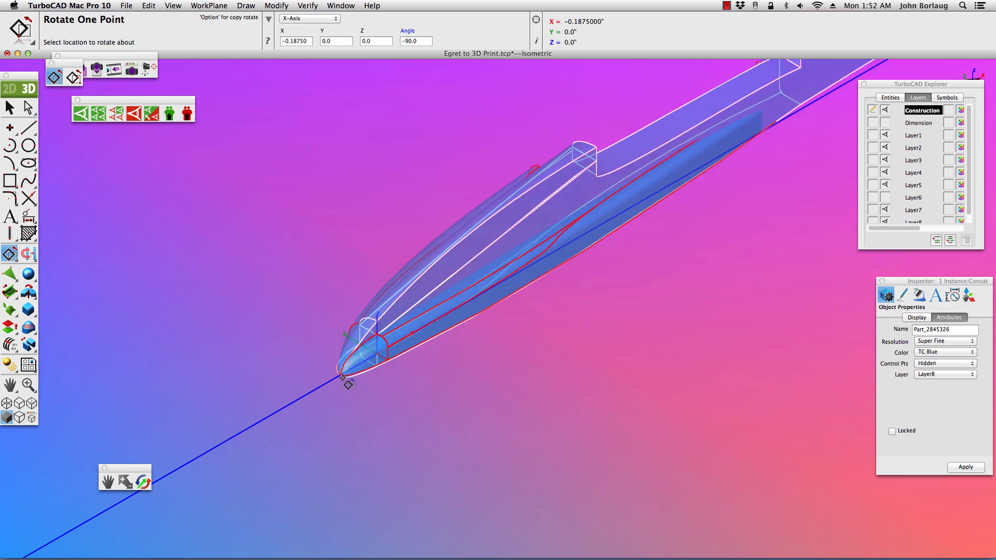
Check the rotated fuselage half in the Front view, return to Isometric and move it about 0.70 inch from its nose tip, clear of the other half.
{"action": "left_click", "coordinate": [172, 6]}
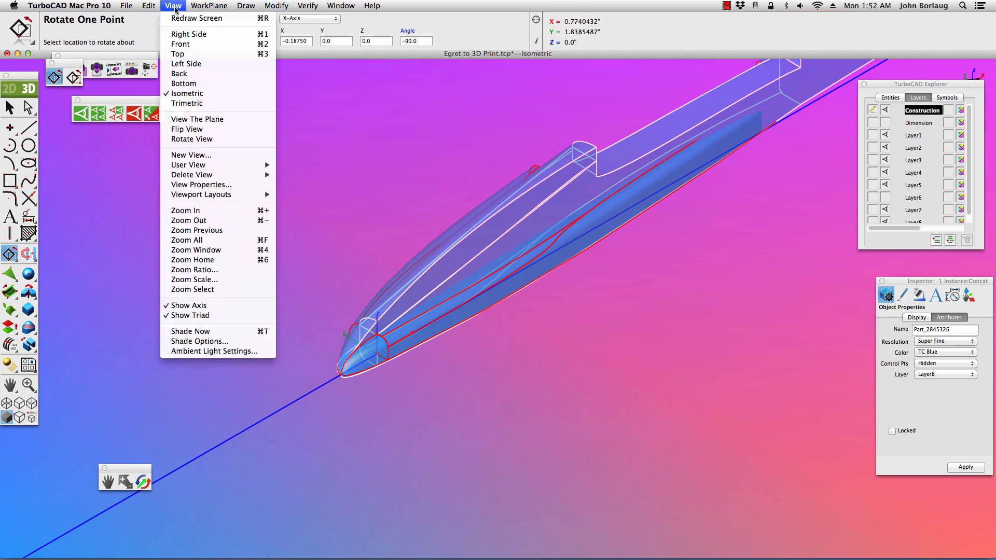
{"action": "left_click", "coordinate": [181, 44]}
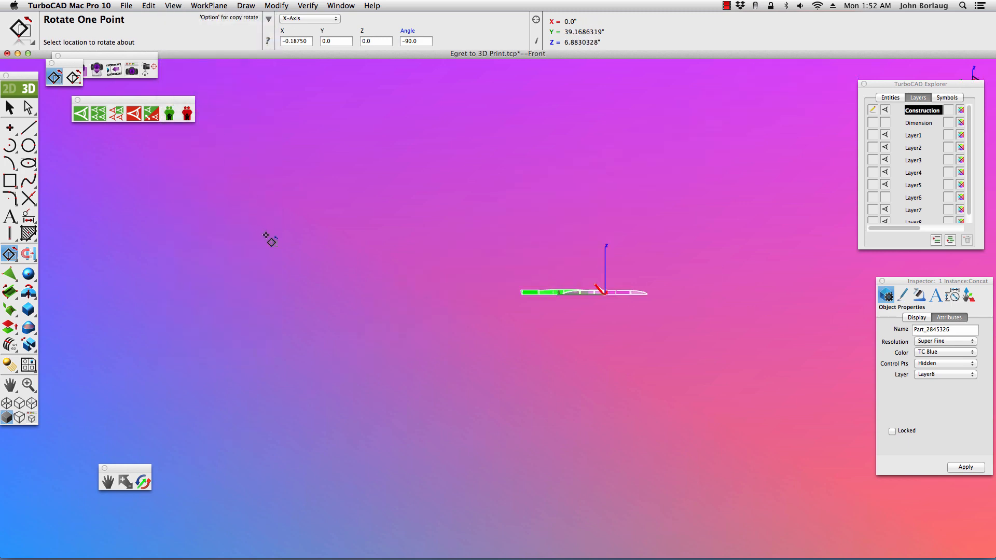
{"action": "scroll", "coordinate": [614, 294], "scroll_direction": "up", "scroll_amount": 5}
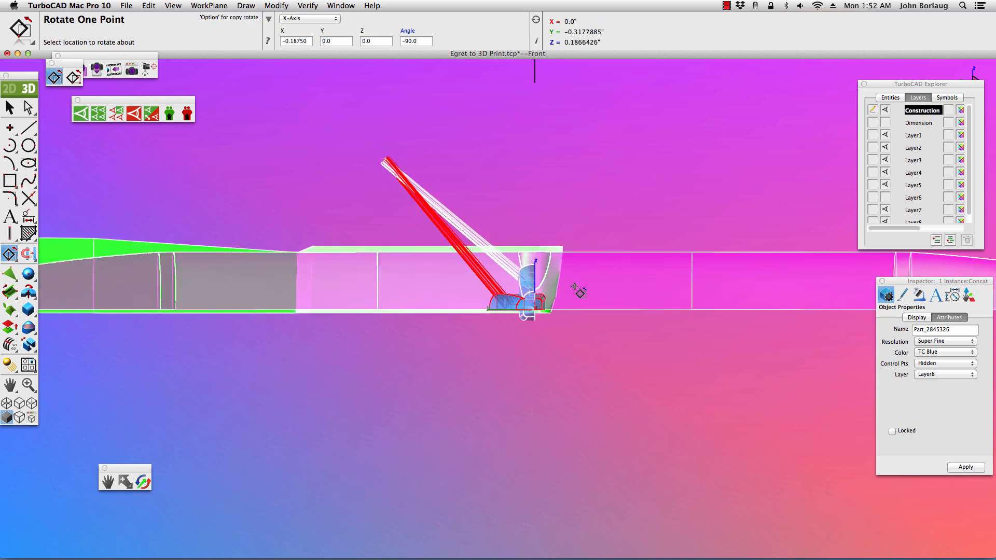
{"action": "scroll", "coordinate": [580, 293], "scroll_direction": "down", "scroll_amount": 5}
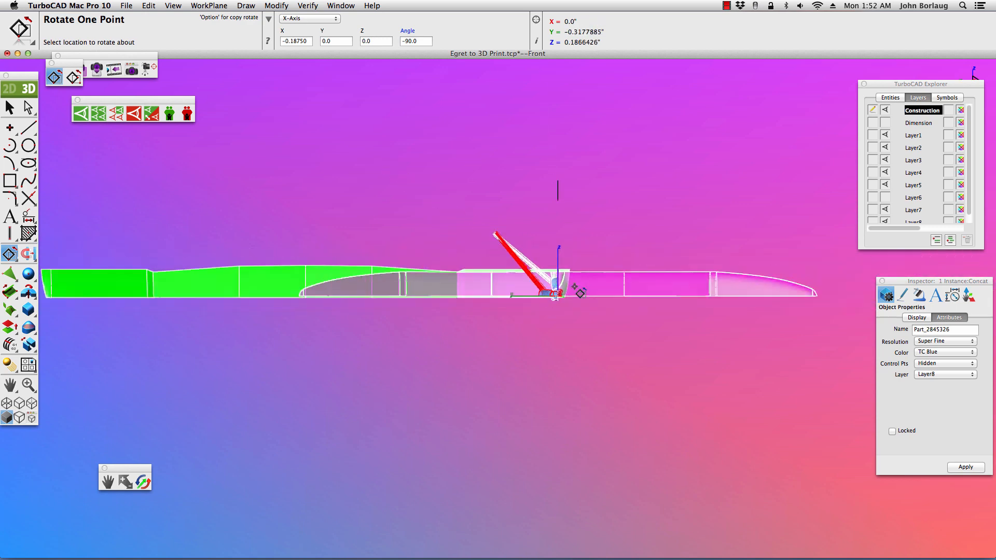
{"action": "left_click", "coordinate": [172, 6]}
{"action": "left_click", "coordinate": [193, 99]}
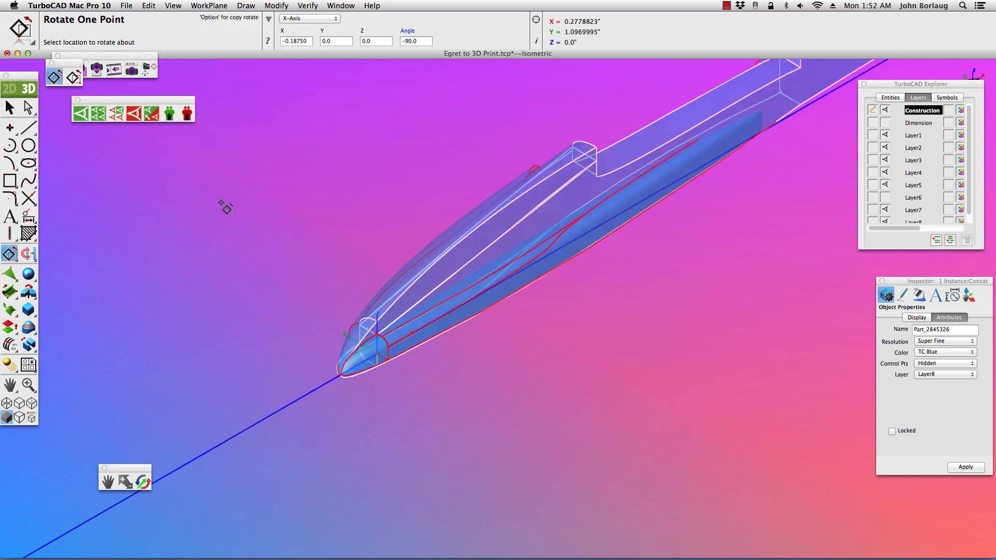
{"action": "left_click", "coordinate": [14, 259]}
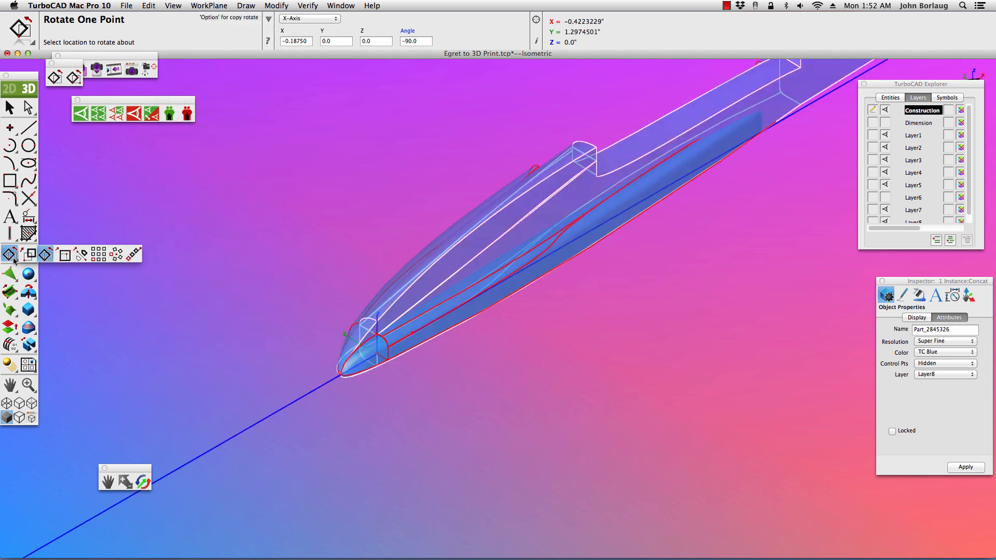
{"action": "left_click", "coordinate": [30, 254]}
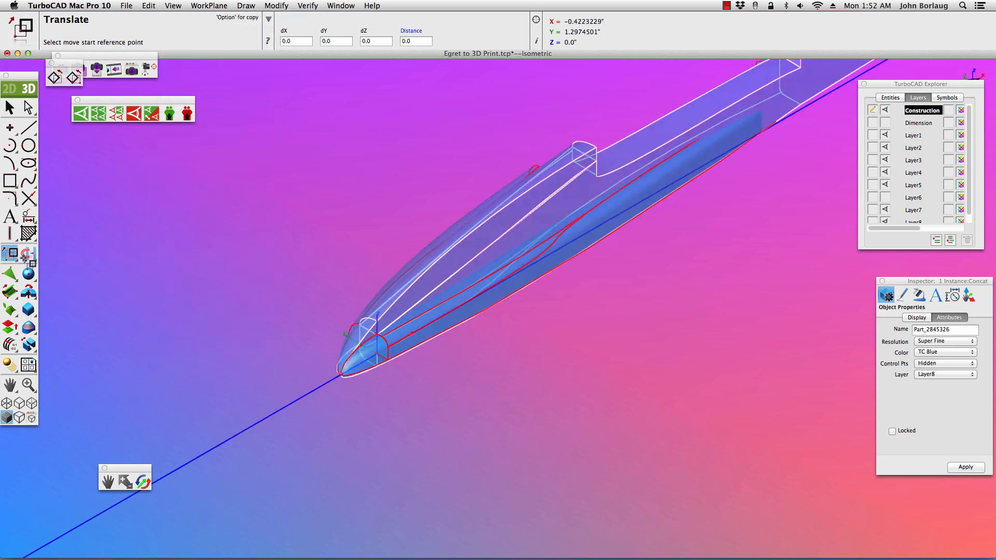
{"action": "left_click", "coordinate": [340, 380]}
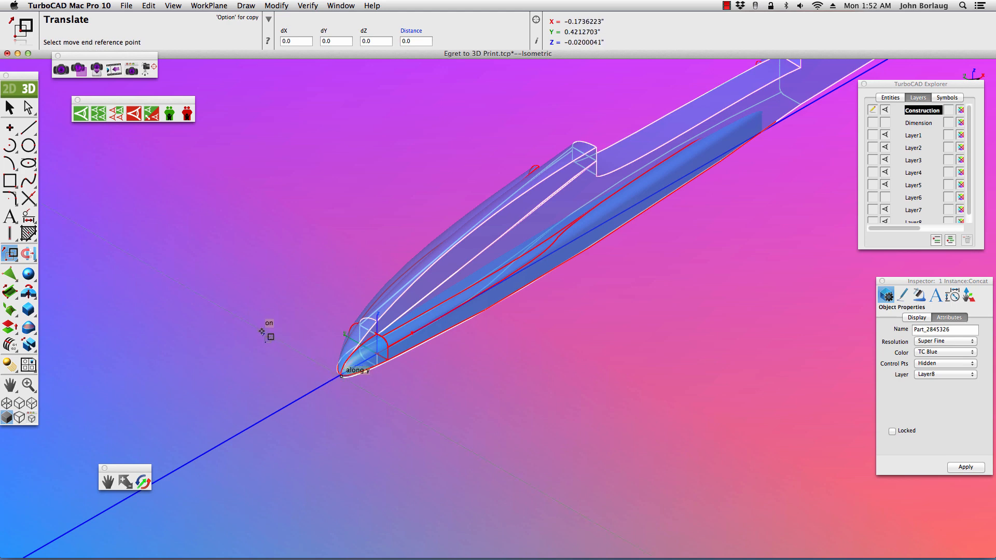
{"action": "left_click", "coordinate": [263, 276]}
{"action": "scroll", "coordinate": [263, 276], "scroll_direction": "down", "scroll_amount": 5}
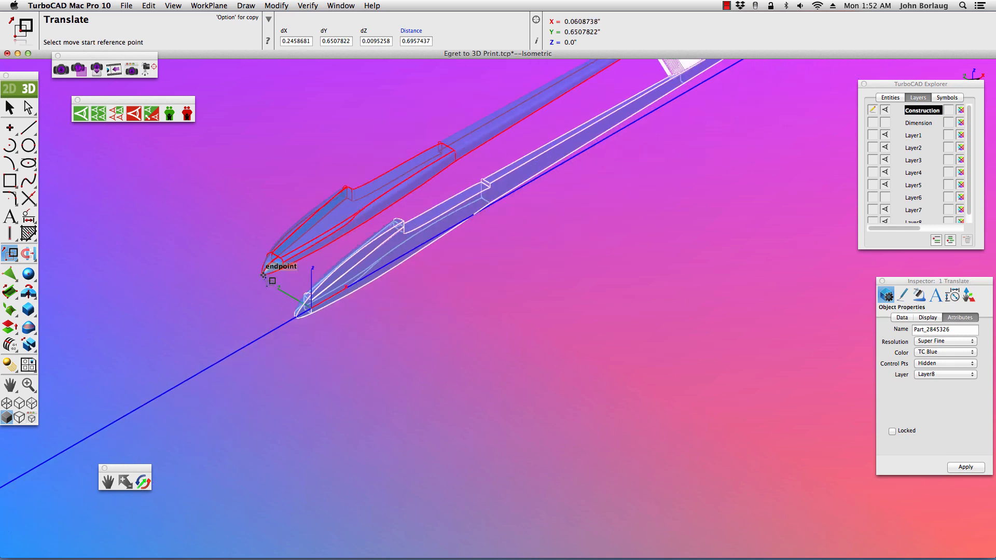
In the Top view, select the fuselage half on the blue axis line, then in Trimetric rotate it 90 degrees about the X-axis, pivoting at the origin.
{"action": "scroll", "coordinate": [310, 226], "scroll_direction": "up", "scroll_amount": 6}
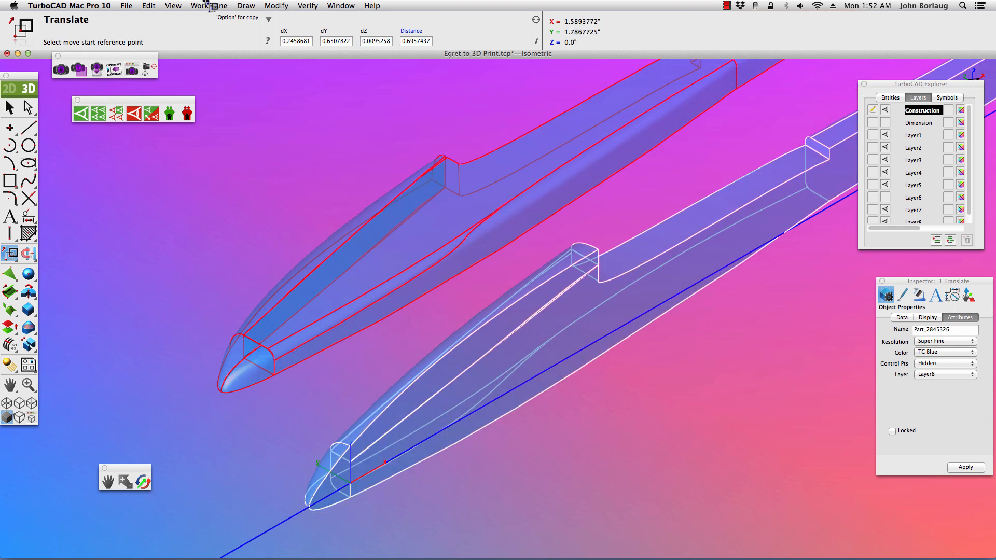
{"action": "left_click", "coordinate": [173, 5]}
{"action": "left_click", "coordinate": [185, 55]}
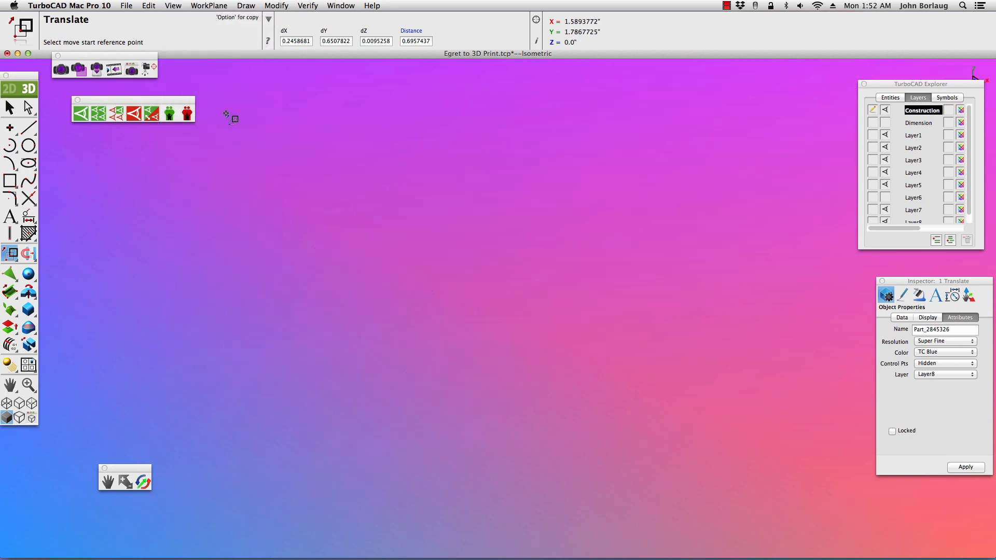
{"action": "scroll", "coordinate": [303, 141], "scroll_direction": "up", "scroll_amount": 8}
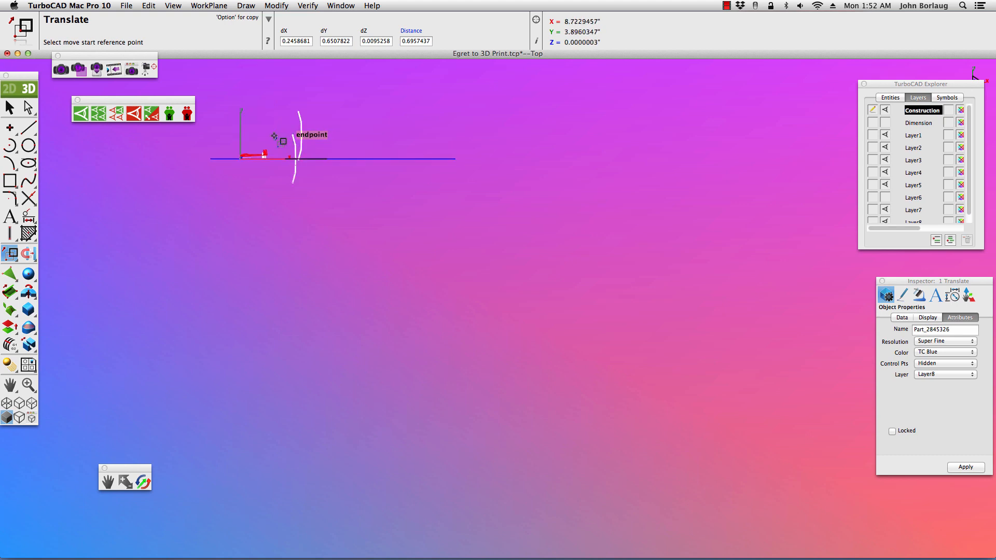
{"action": "scroll", "coordinate": [244, 155], "scroll_direction": "up", "scroll_amount": 1}
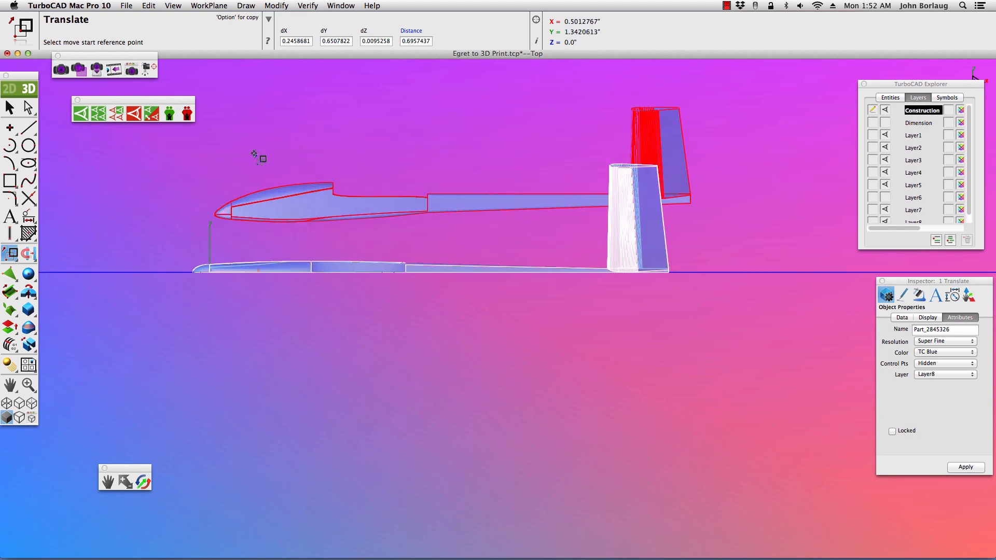
{"action": "left_click", "coordinate": [8, 108]}
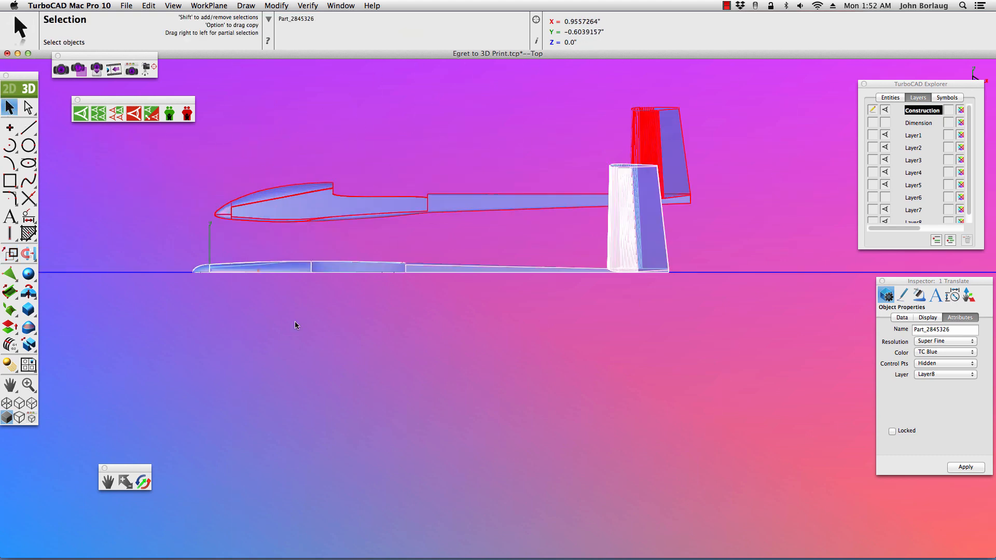
{"action": "left_click", "coordinate": [295, 269]}
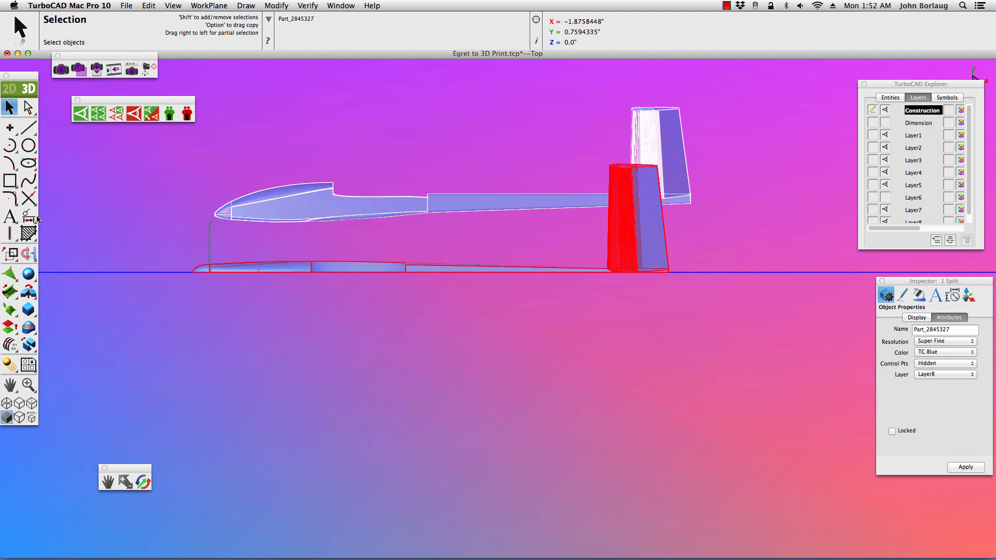
{"action": "left_click_drag", "start_coordinate": [10, 255], "coordinate": [46, 255]}
{"action": "left_click", "coordinate": [405, 41]}
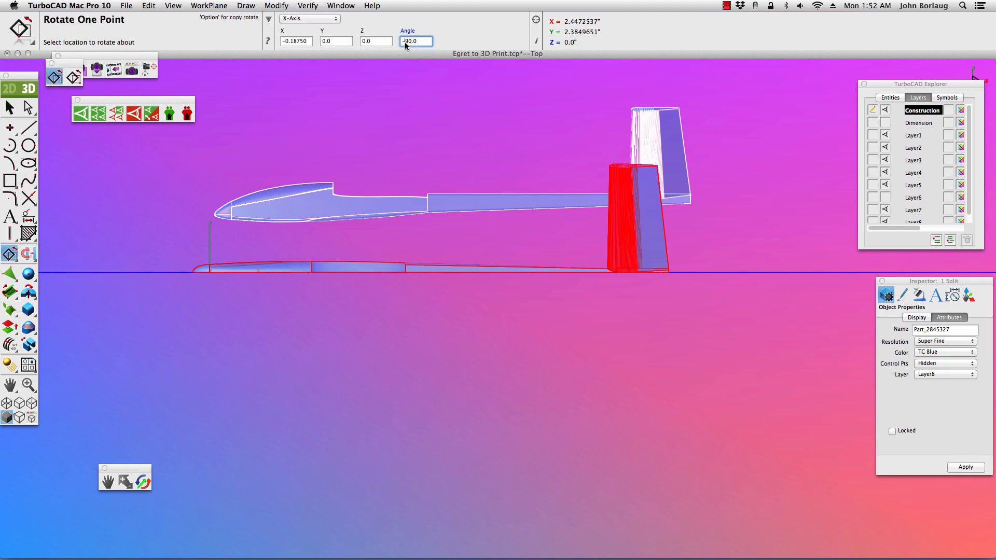
{"action": "key", "text": "Delete"}
{"action": "key", "text": "Return"}
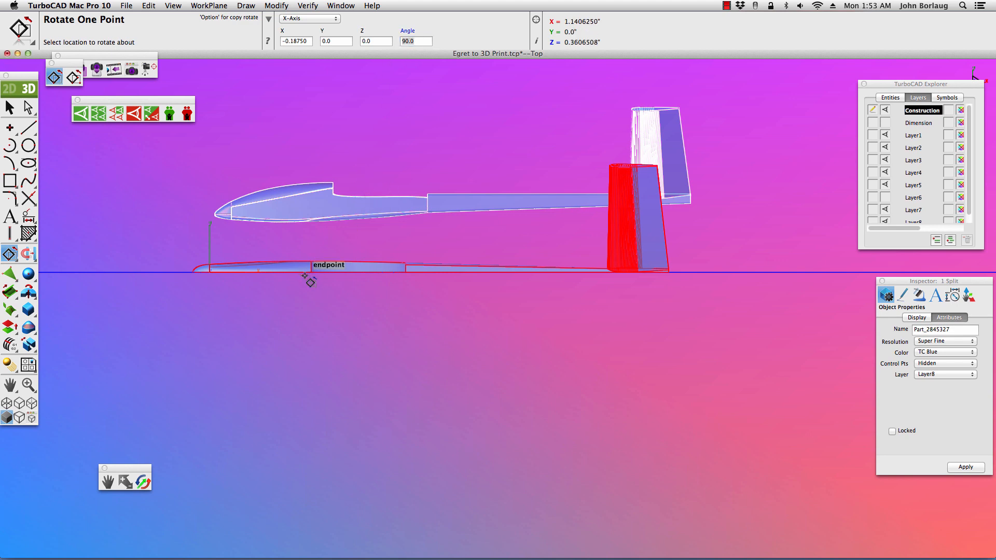
{"action": "left_click", "coordinate": [174, 6]}
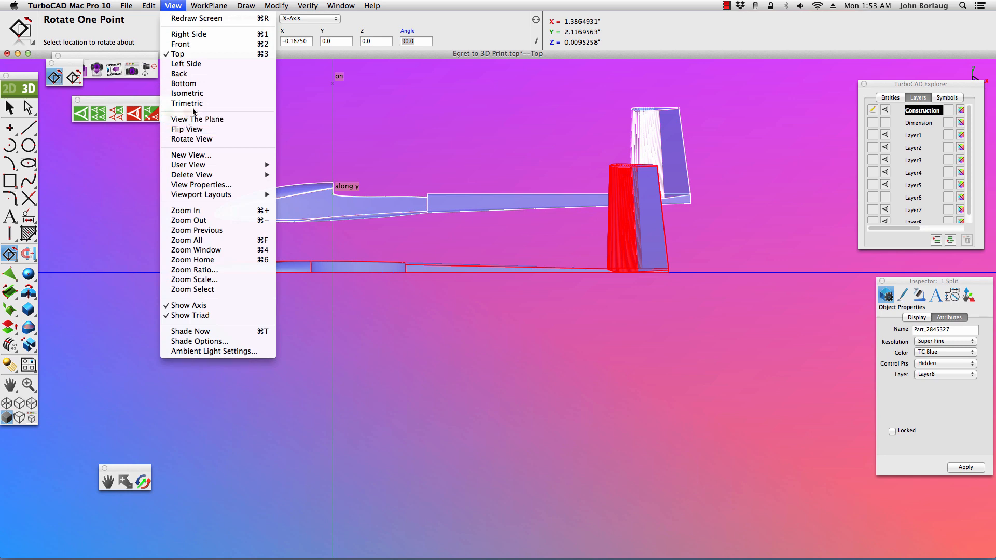
{"action": "left_click", "coordinate": [259, 101]}
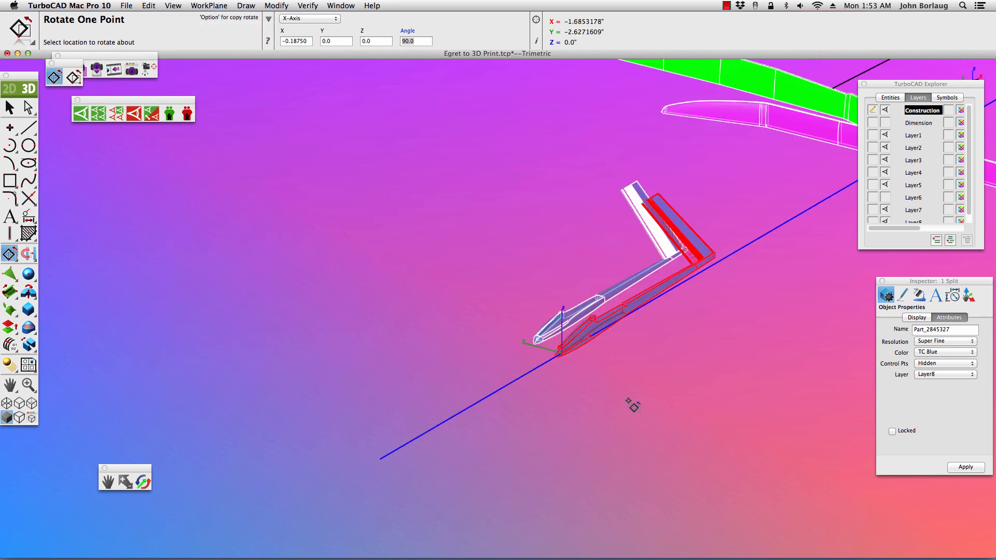
{"action": "scroll", "coordinate": [563, 358], "scroll_direction": "up", "scroll_amount": 3}
{"action": "scroll", "coordinate": [559, 360], "scroll_direction": "up", "scroll_amount": 2}
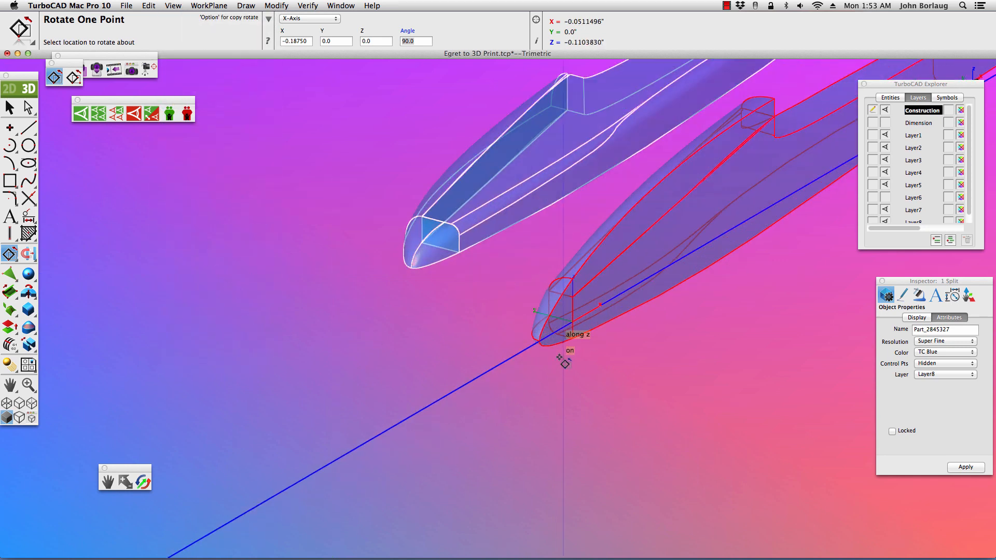
{"action": "left_click", "coordinate": [574, 323]}
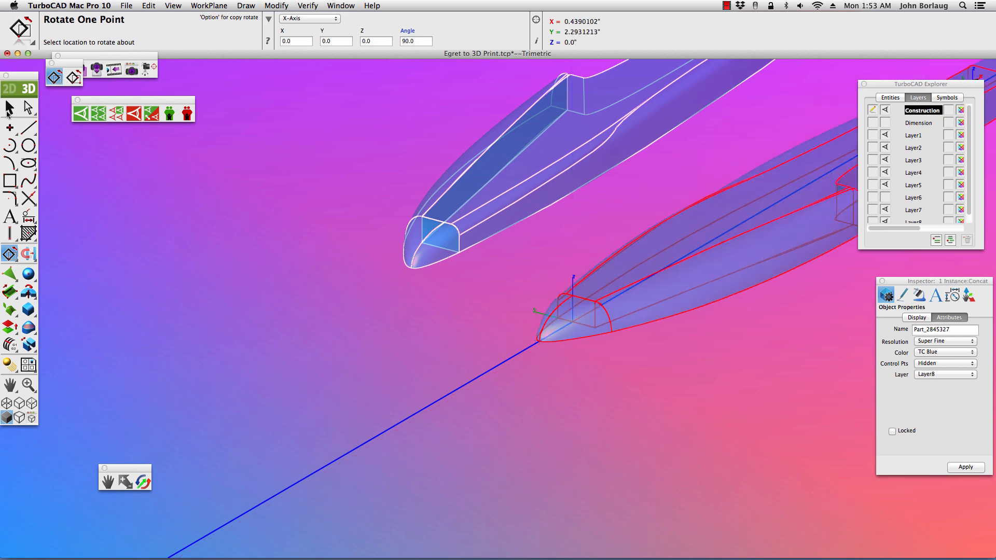
Move the other fuselage half about 6.22 inches from its nose tip to the front endpoint of the blue axis line.
{"action": "scroll", "coordinate": [411, 269], "scroll_direction": "down", "scroll_amount": 5}
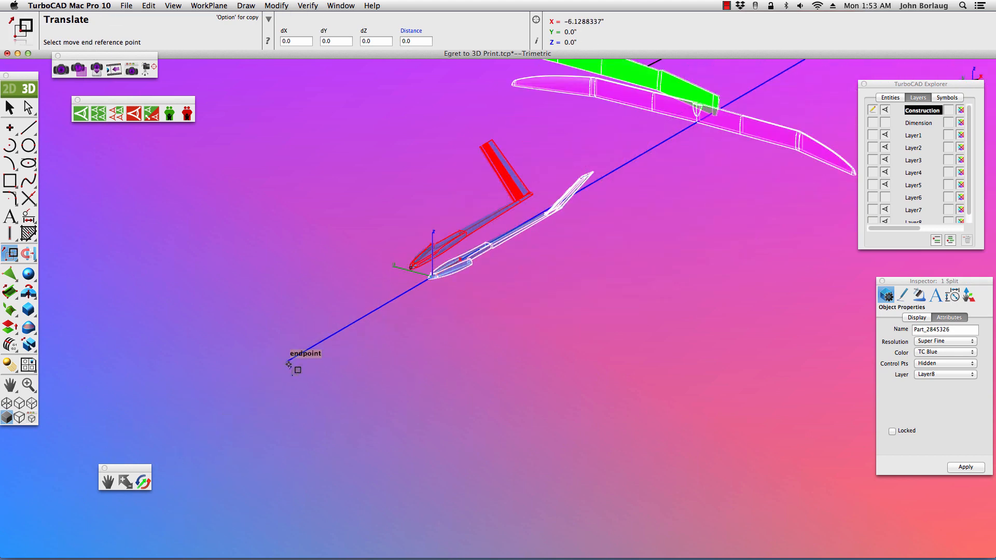
{"action": "left_click", "coordinate": [288, 363]}
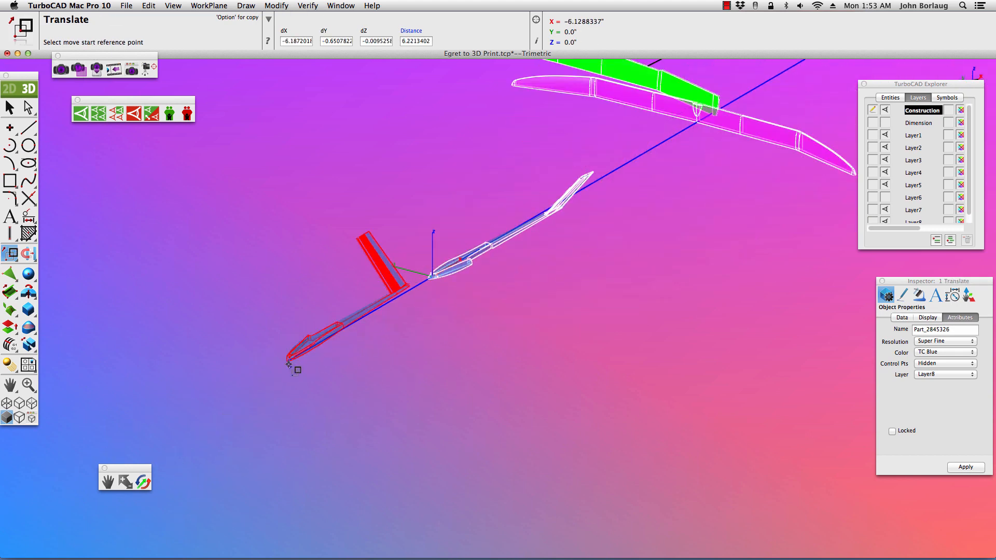
{"action": "left_click", "coordinate": [10, 108]}
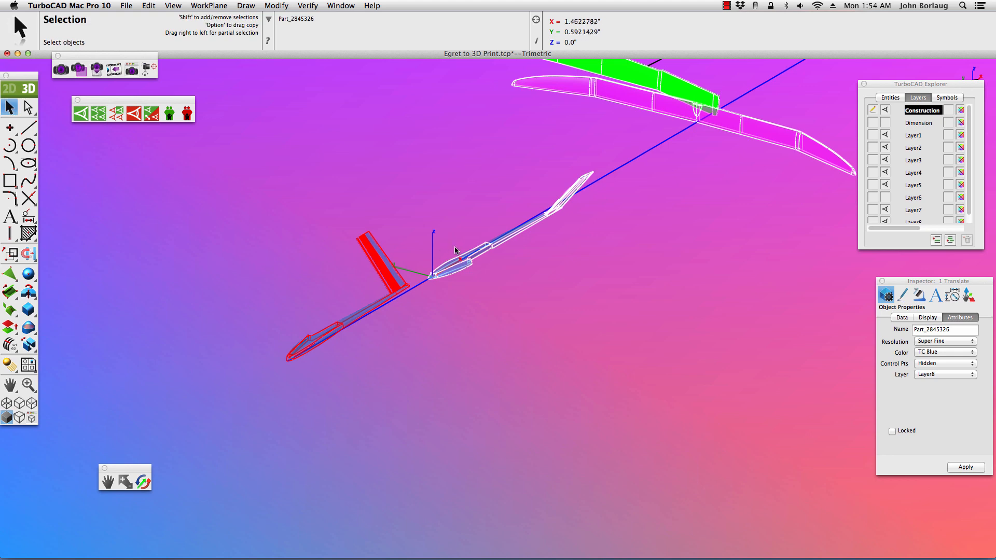
Move the rotated fuselage half about 5.99 inches from its nose tip to lie beside the other half, and check both in the Front view.
{"action": "left_click", "coordinate": [471, 253]}
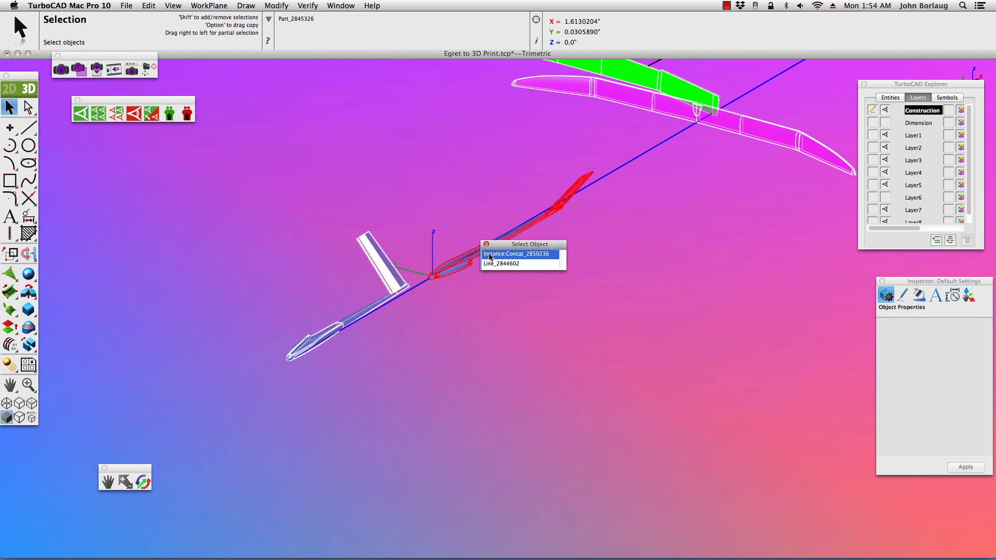
{"action": "left_click", "coordinate": [490, 255]}
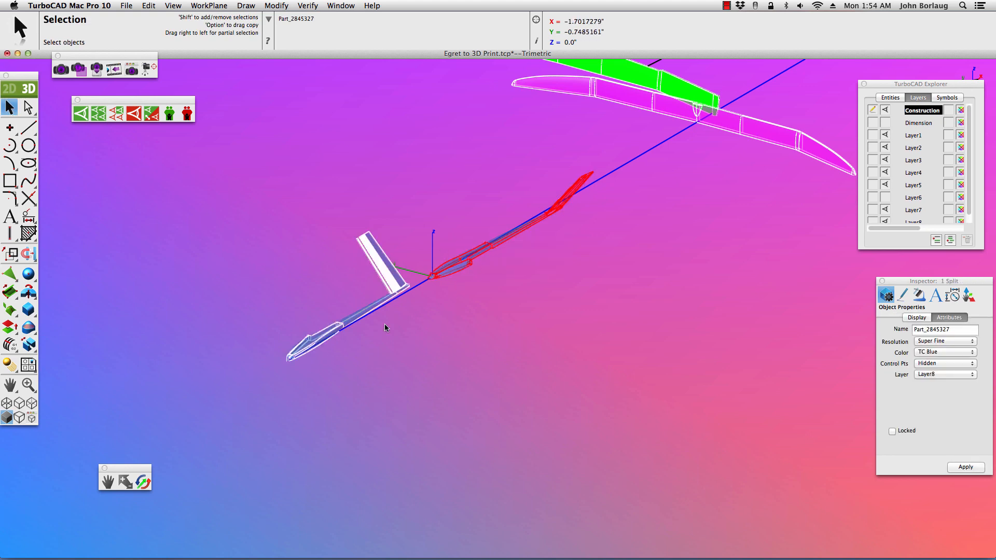
{"action": "left_click", "coordinate": [11, 254]}
{"action": "scroll", "coordinate": [423, 281], "scroll_direction": "up", "scroll_amount": 5}
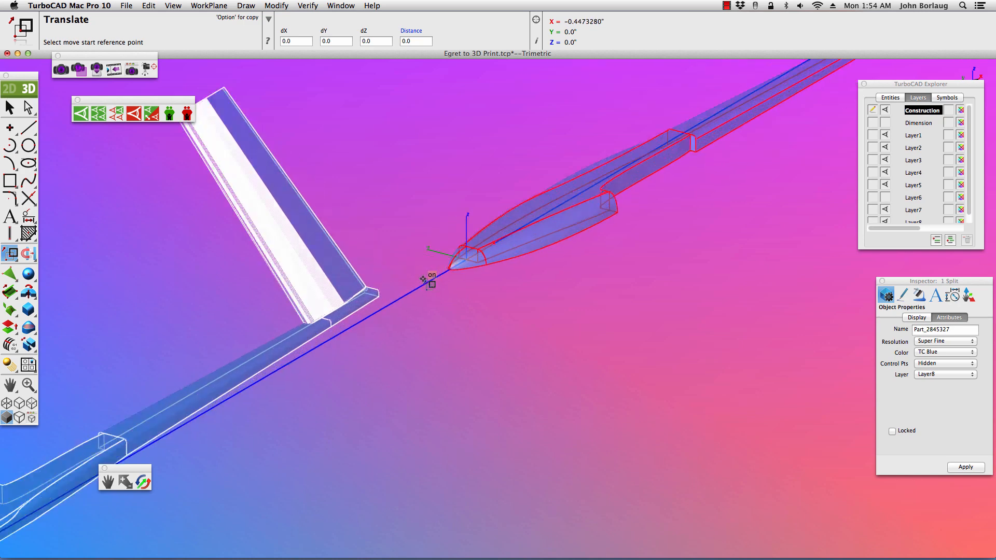
{"action": "scroll", "coordinate": [451, 282], "scroll_direction": "up", "scroll_amount": 5}
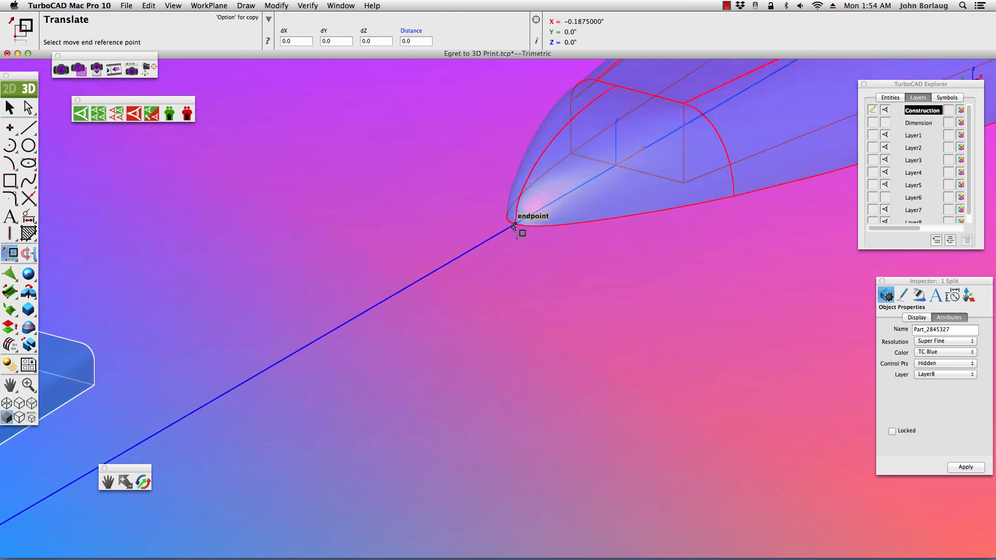
{"action": "scroll", "coordinate": [514, 227], "scroll_direction": "down", "scroll_amount": 8}
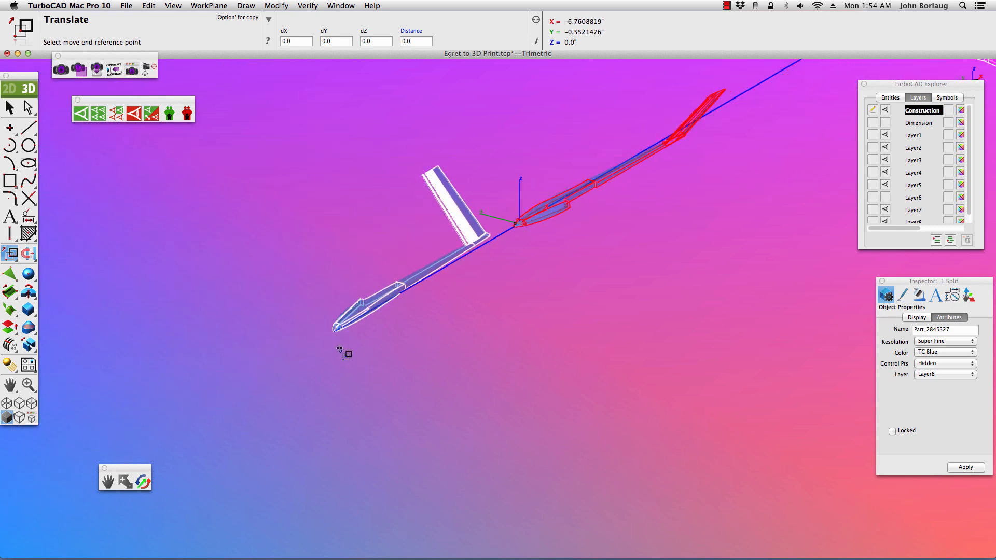
{"action": "scroll", "coordinate": [335, 336], "scroll_direction": "up", "scroll_amount": 6}
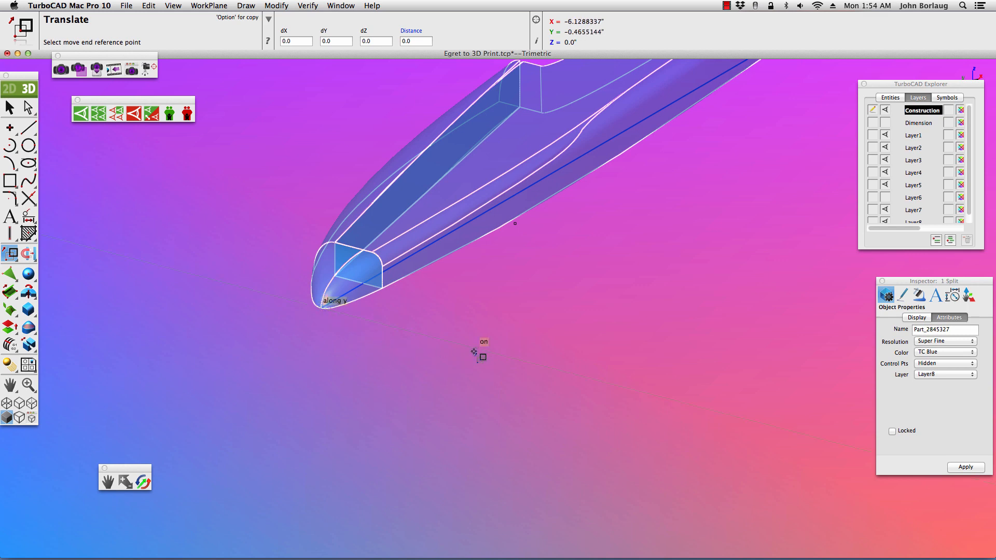
{"action": "left_click", "coordinate": [578, 376]}
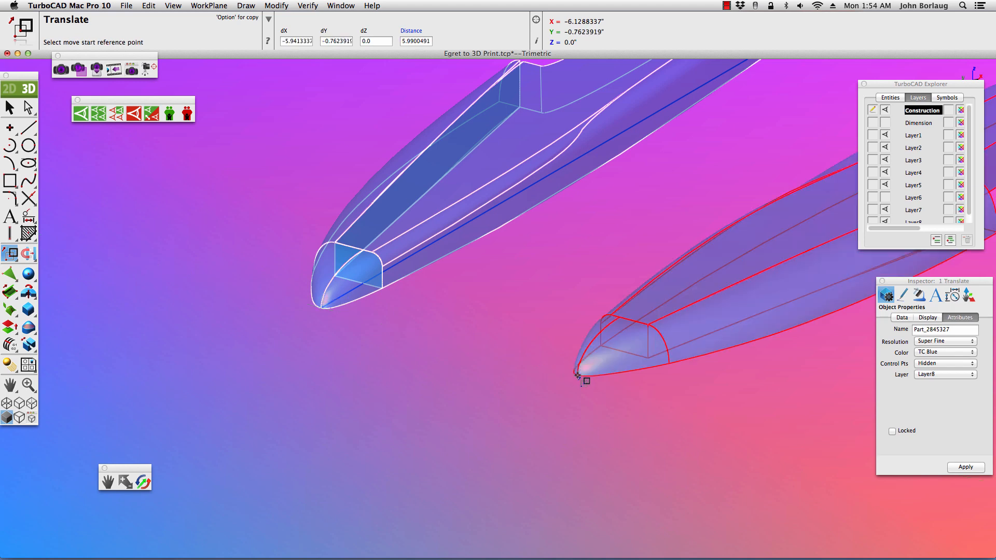
{"action": "left_click", "coordinate": [173, 7]}
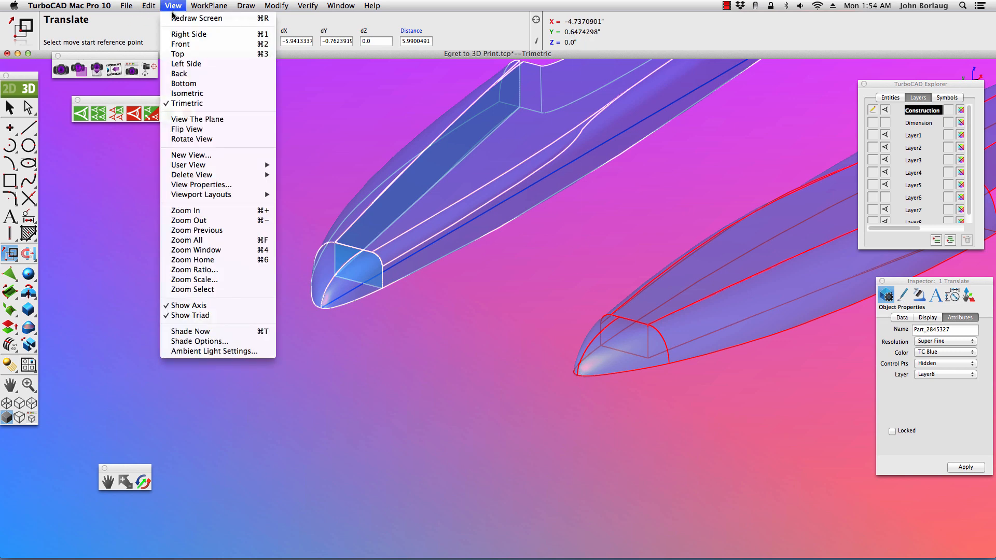
{"action": "left_click", "coordinate": [179, 44]}
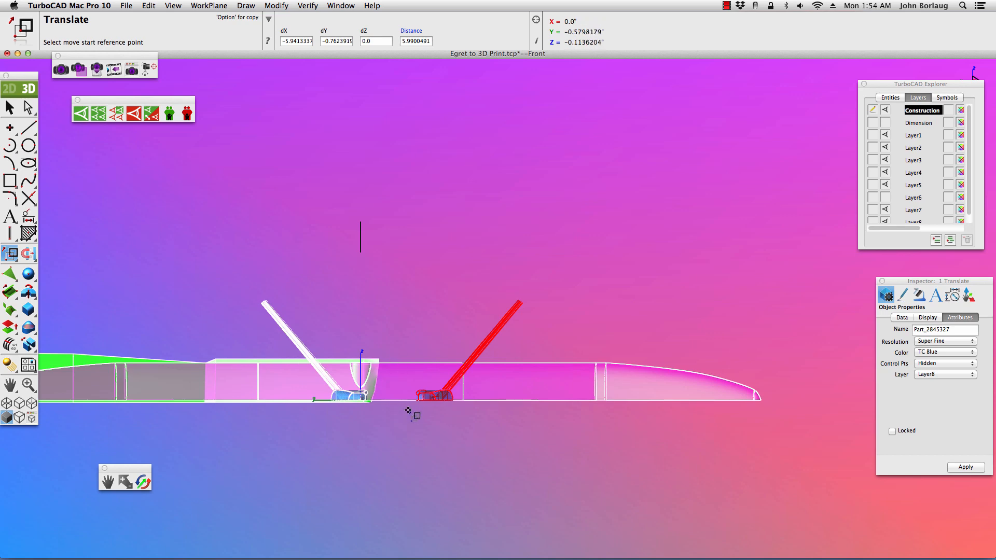
{"action": "scroll", "coordinate": [405, 412], "scroll_direction": "up", "scroll_amount": 5}
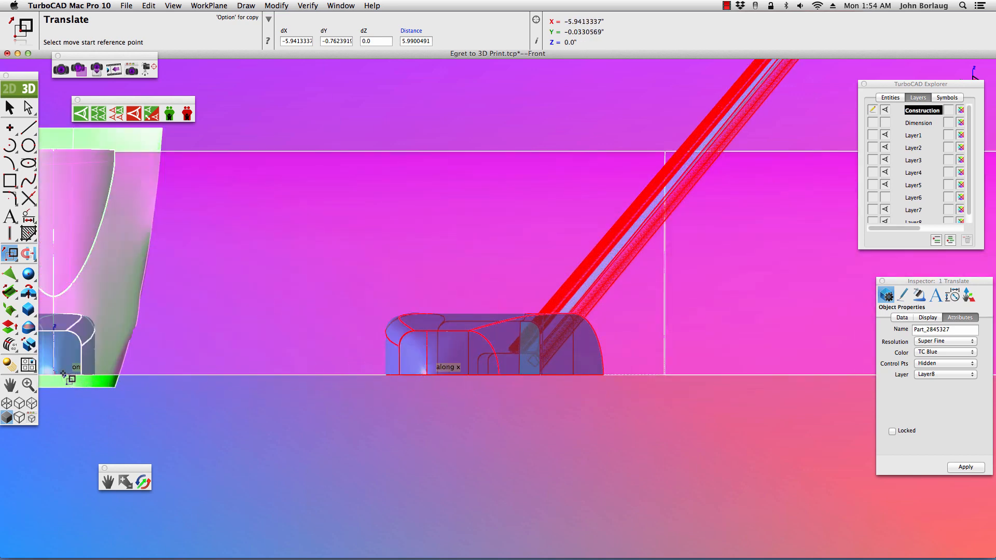
{"action": "scroll", "coordinate": [269, 381], "scroll_direction": "down", "scroll_amount": 5}
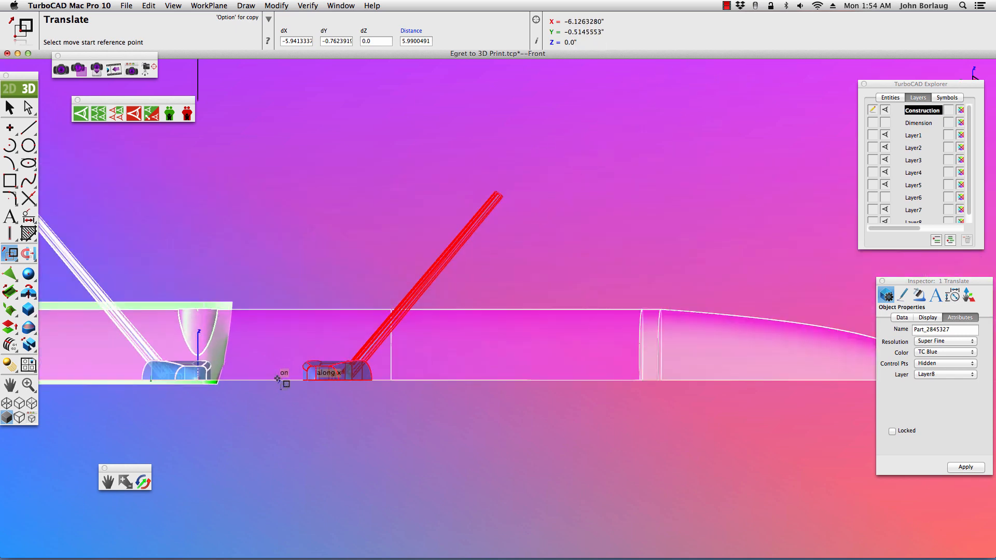
Select the green wing solid in the Front view and, in Isometric, move it about 4.73 inches from its lower end point to lie alongside the magenta wing.
{"action": "left_click", "coordinate": [10, 108]}
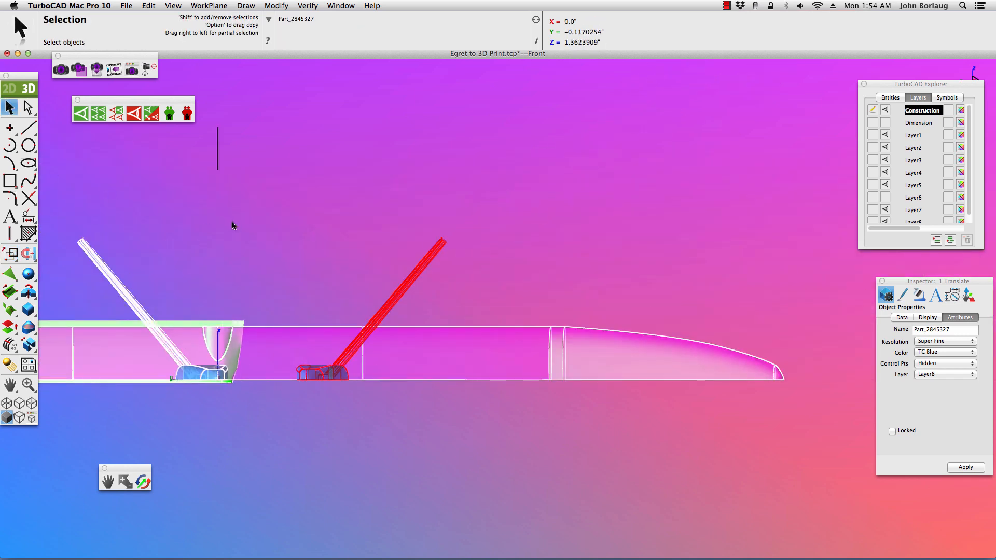
{"action": "scroll", "coordinate": [221, 270], "scroll_direction": "up", "scroll_amount": 3}
{"action": "left_click", "coordinate": [237, 395]}
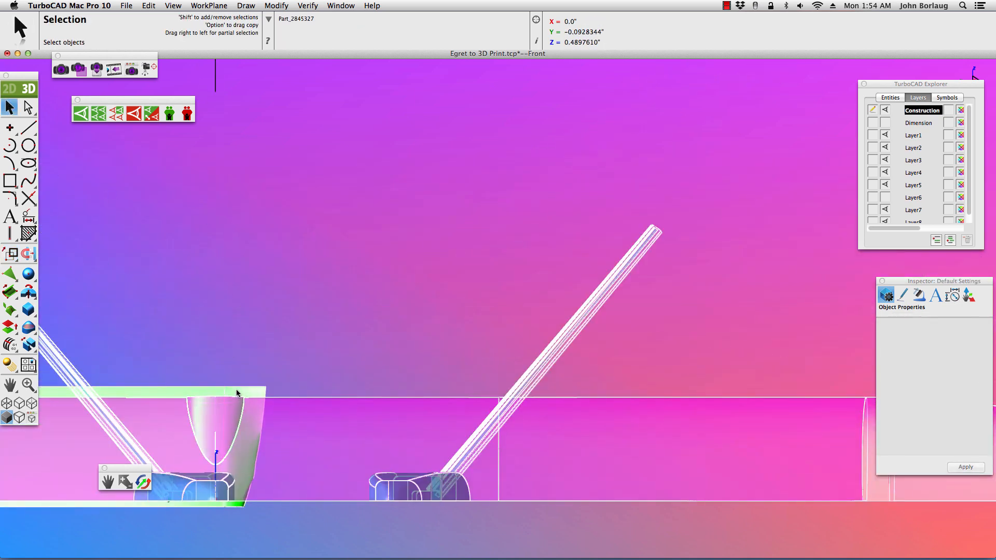
{"action": "scroll", "coordinate": [257, 371], "scroll_direction": "down", "scroll_amount": 5}
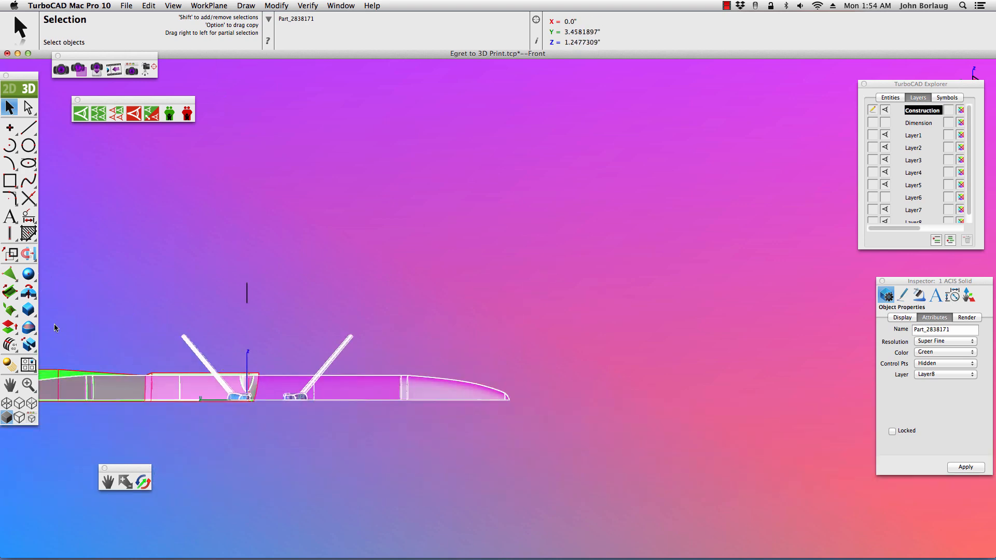
{"action": "left_click", "coordinate": [10, 253]}
{"action": "scroll", "coordinate": [257, 407], "scroll_direction": "up", "scroll_amount": 5}
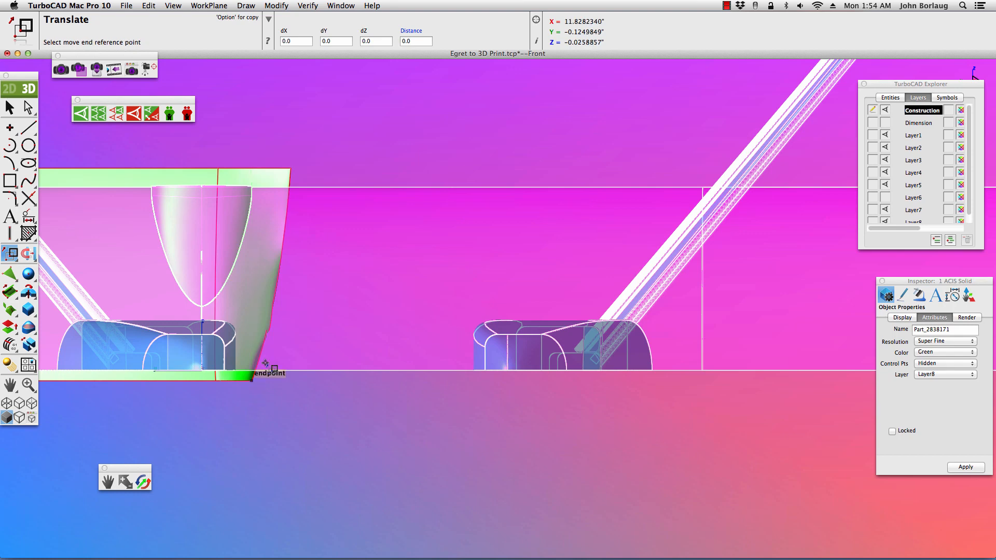
{"action": "left_click", "coordinate": [174, 6]}
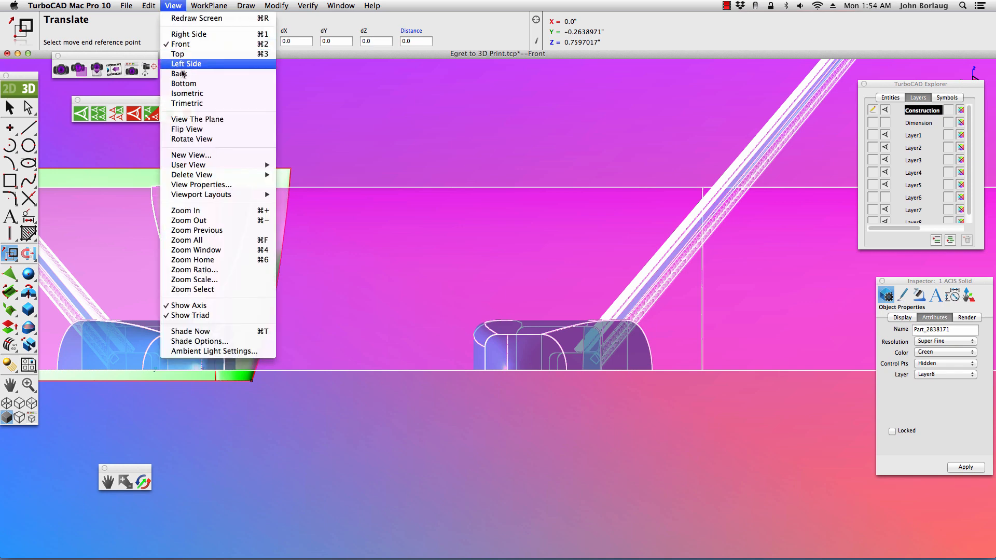
{"action": "left_click", "coordinate": [186, 93]}
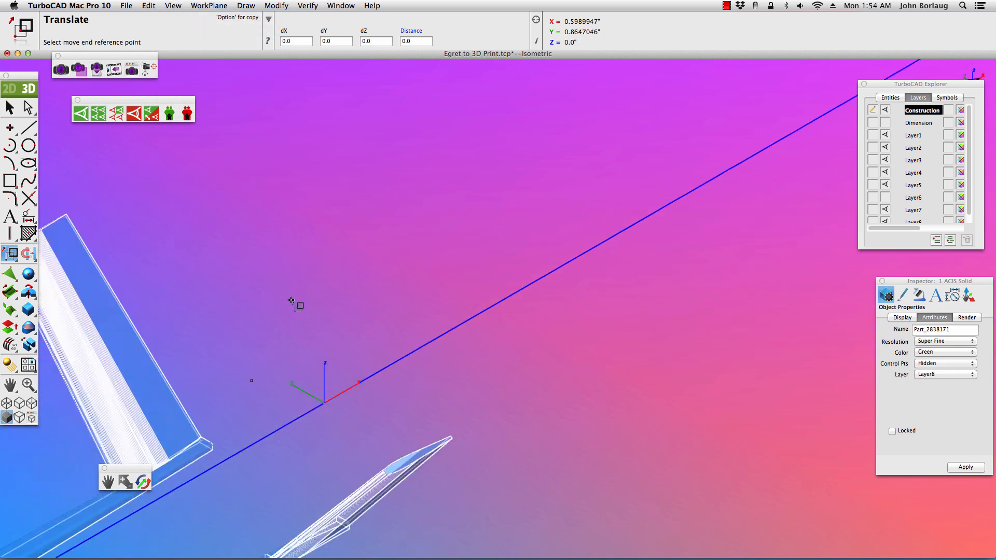
{"action": "scroll", "coordinate": [291, 301], "scroll_direction": "down", "scroll_amount": 5}
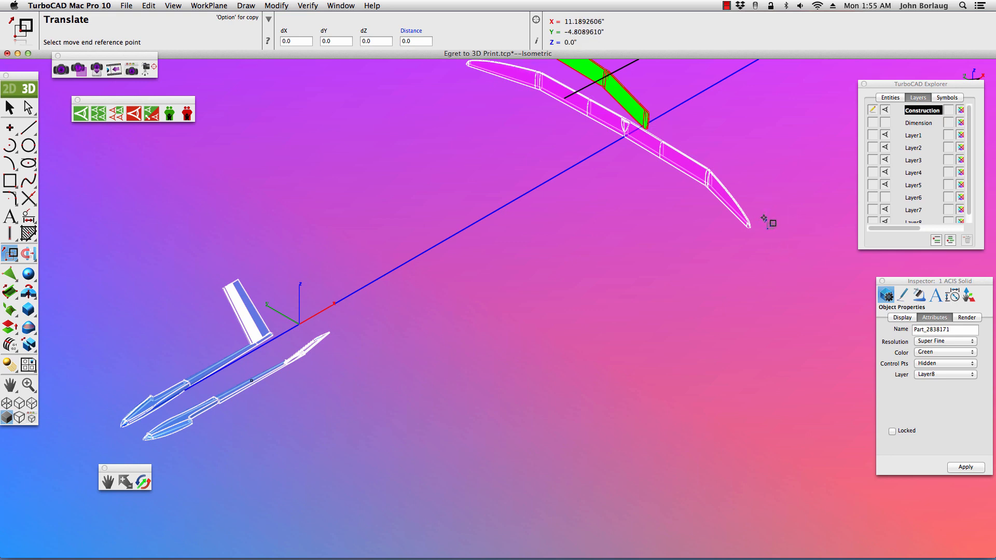
{"action": "left_click", "coordinate": [764, 219]}
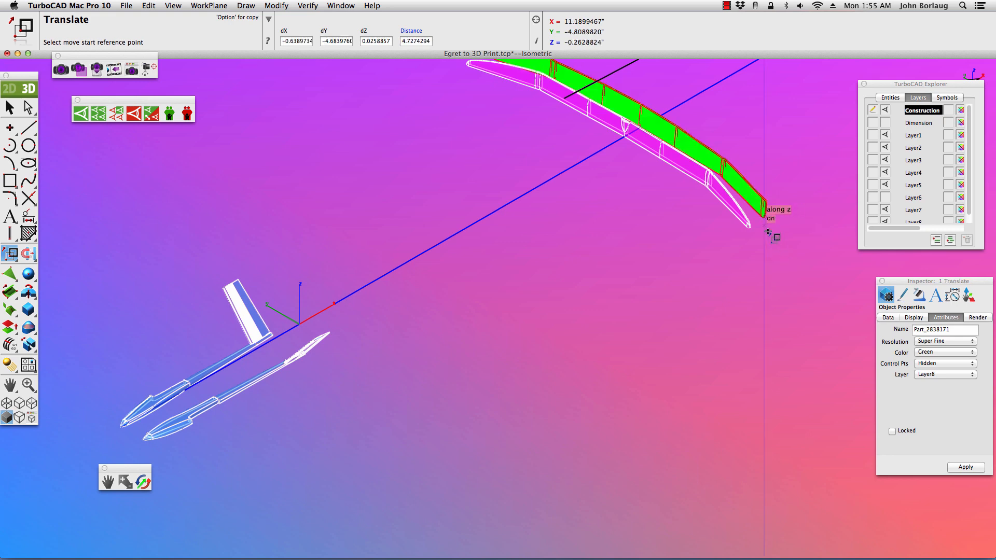
In the Top view, select the magenta wing along with the green one and rotate both about the Z-axis to lie diagonally.
{"action": "left_click", "coordinate": [175, 6]}
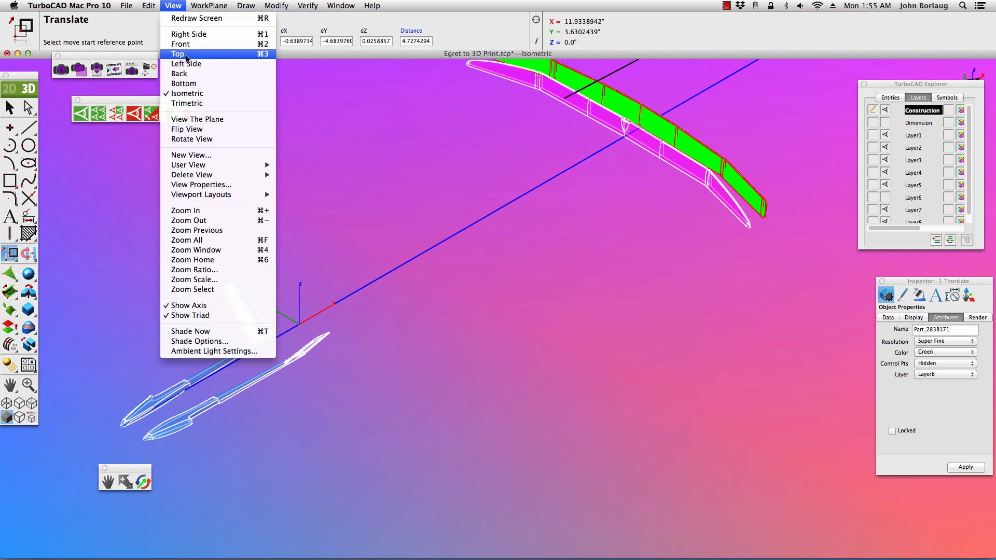
{"action": "left_click", "coordinate": [180, 54]}
{"action": "scroll", "coordinate": [387, 234], "scroll_direction": "down", "scroll_amount": 3}
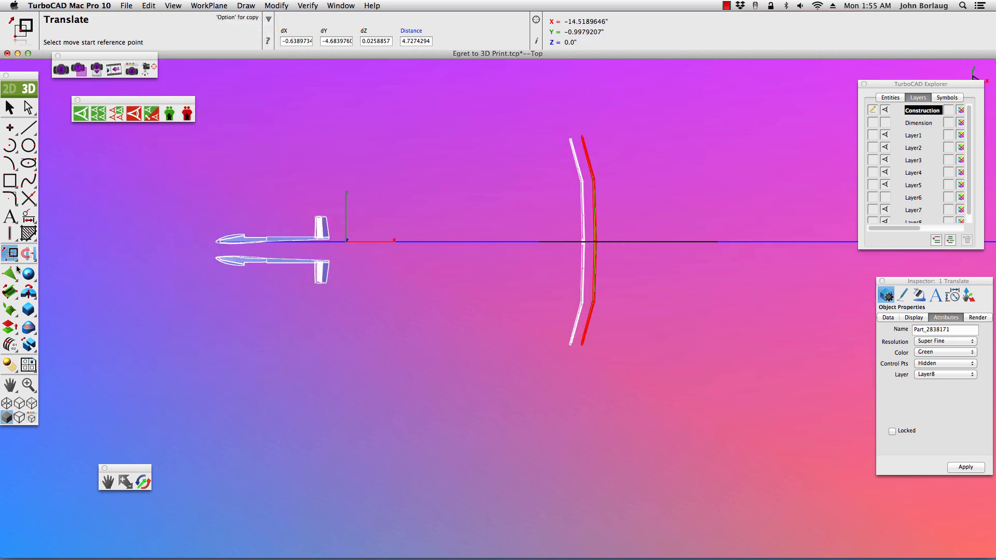
{"action": "left_click", "coordinate": [13, 110]}
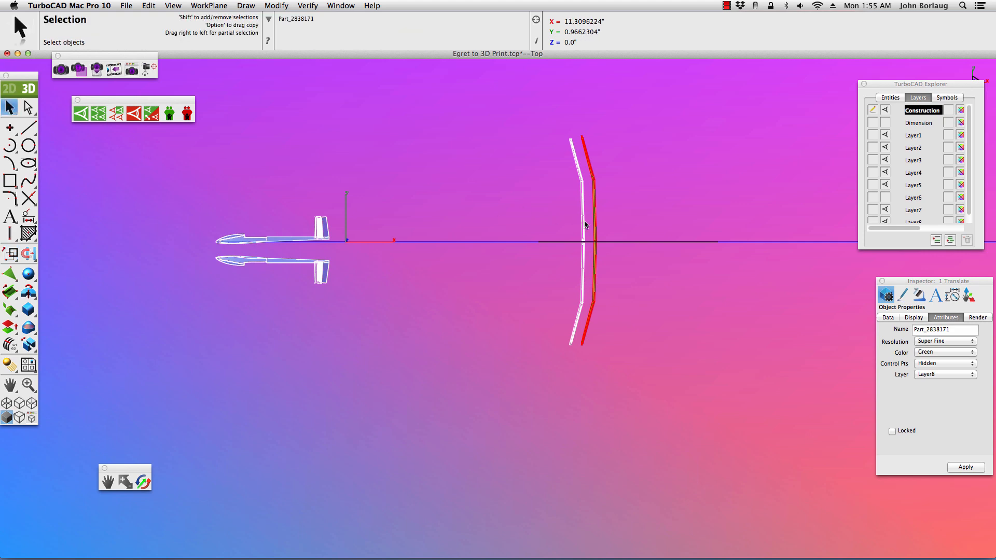
{"action": "left_click", "coordinate": [583, 223], "text": "shift"}
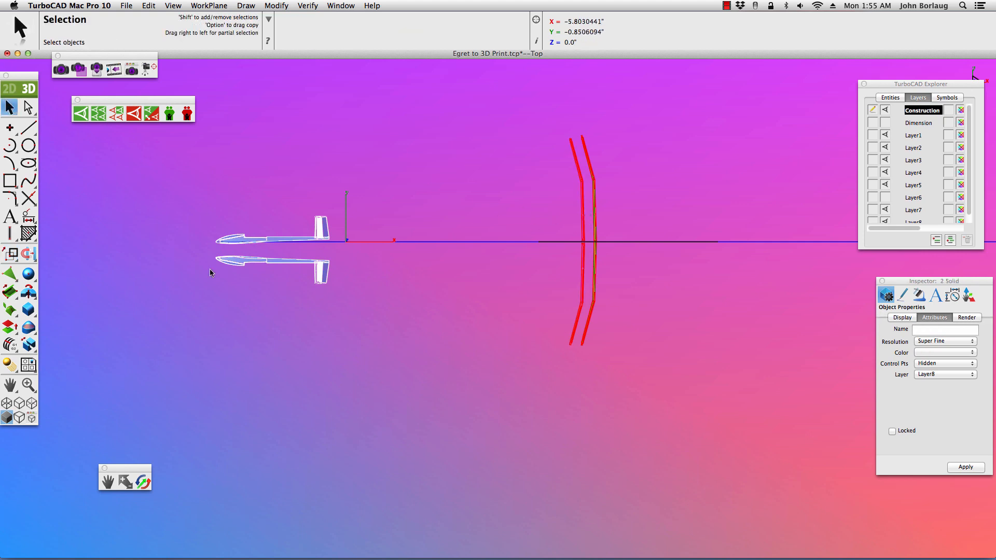
{"action": "left_click_drag", "start_coordinate": [11, 258], "coordinate": [46, 257]}
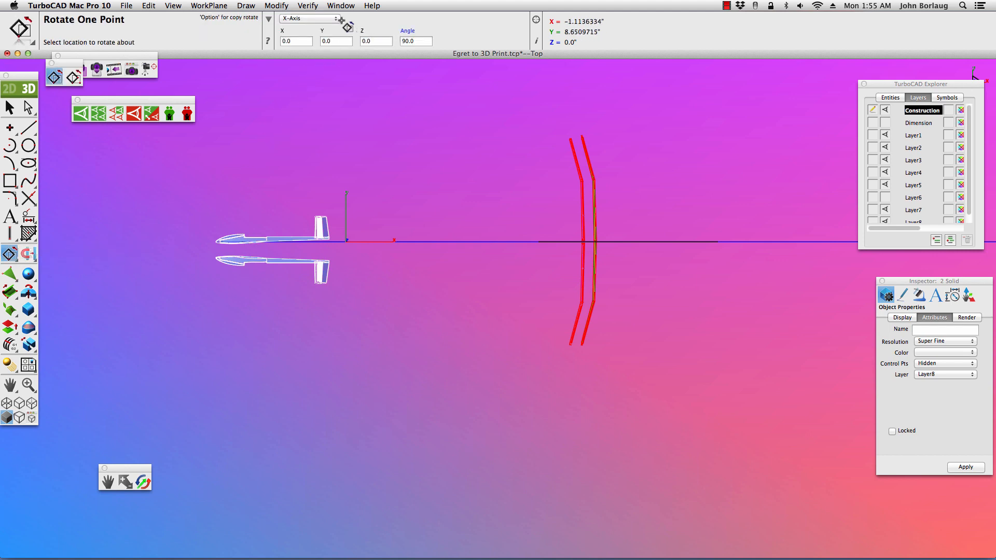
{"action": "left_click", "coordinate": [337, 20]}
{"action": "left_click", "coordinate": [297, 38]}
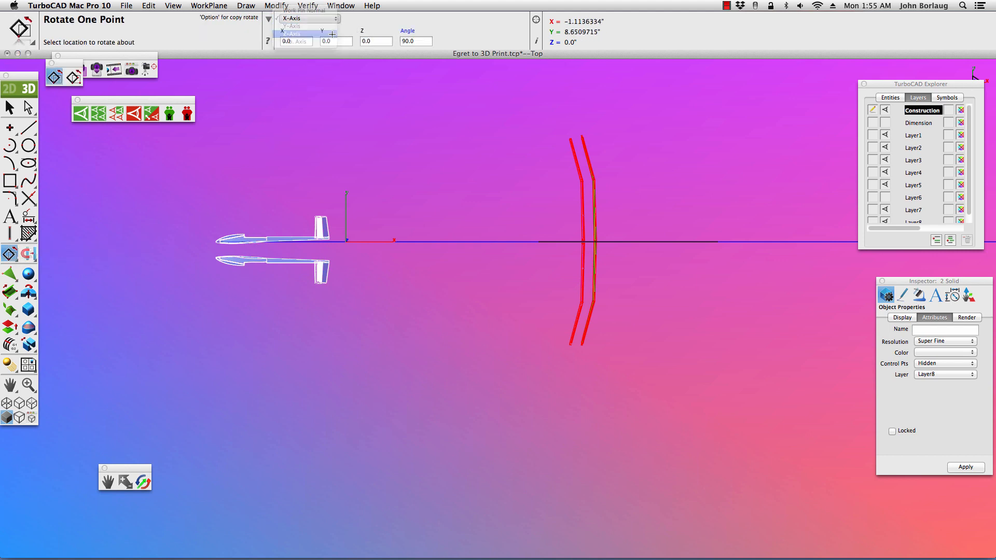
{"action": "left_click", "coordinate": [405, 44]}
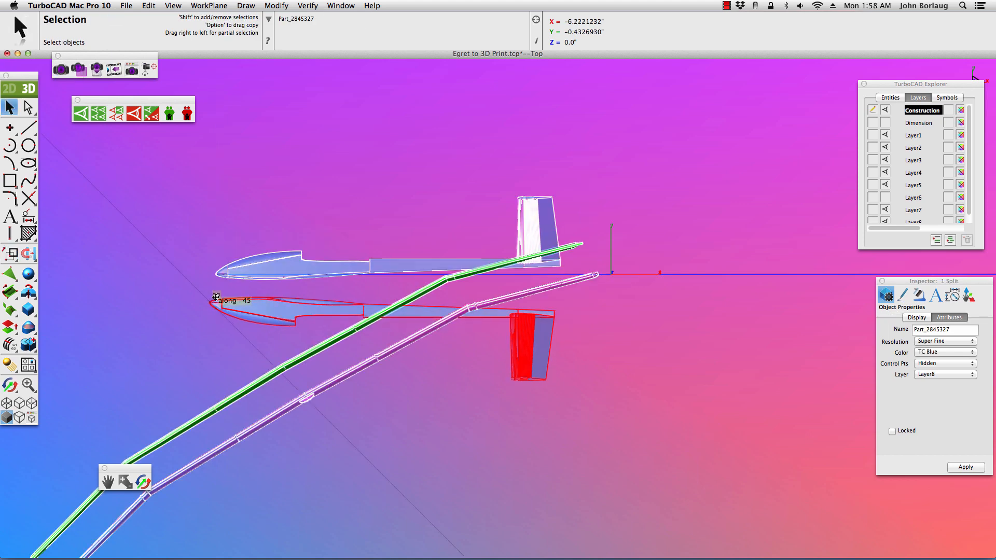
Draw a single line about 5.35 inches long from the lower fuselage half's nose tip to its tail end.
{"action": "left_click", "coordinate": [161, 278]}
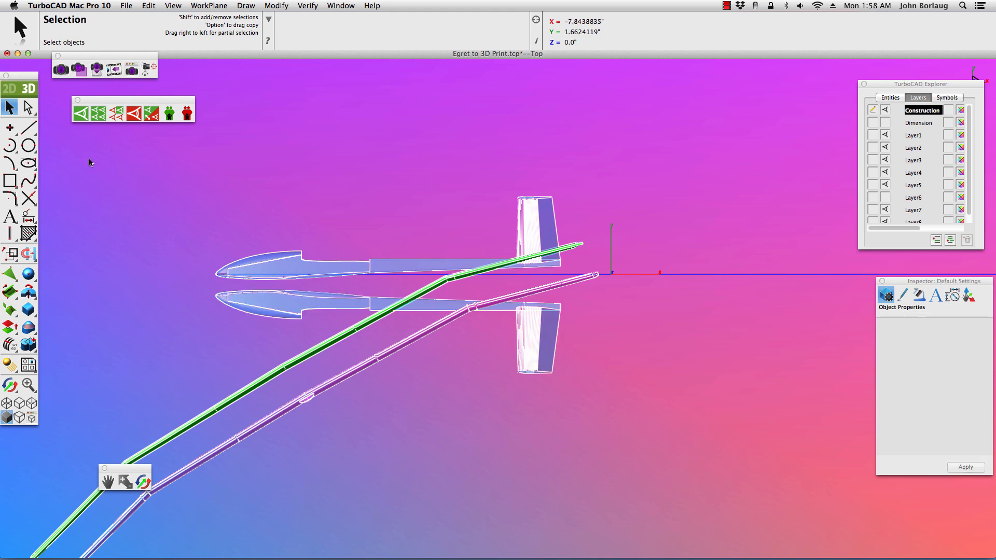
{"action": "left_click", "coordinate": [28, 128]}
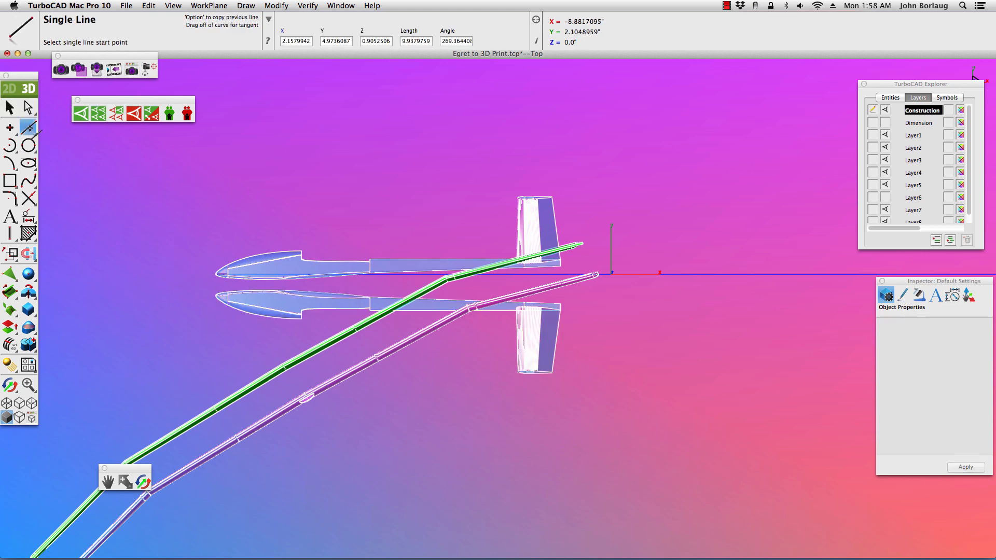
{"action": "left_click", "coordinate": [216, 297]}
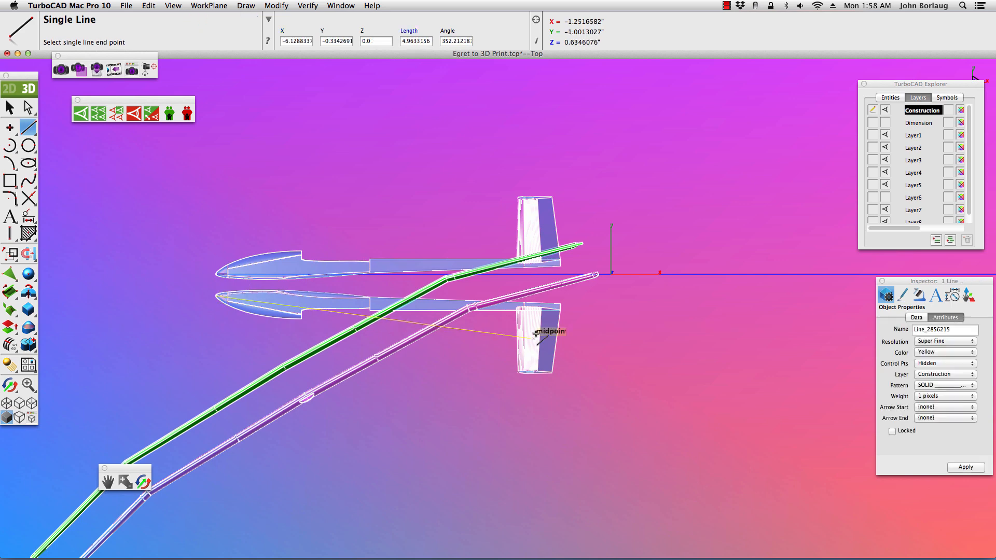
{"action": "left_click", "coordinate": [557, 305]}
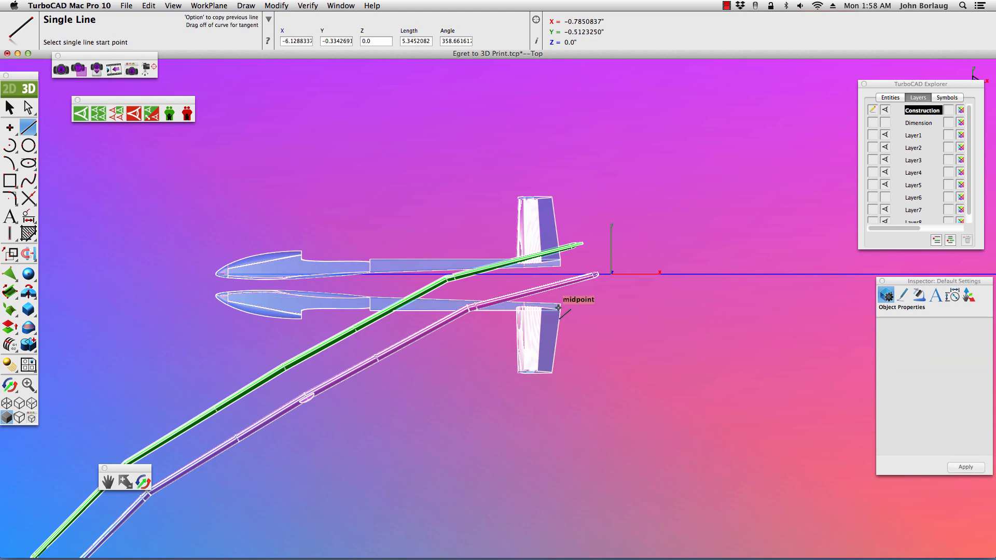
Join the two fuselage halves into one solid with Add Solid.
{"action": "left_click", "coordinate": [9, 108]}
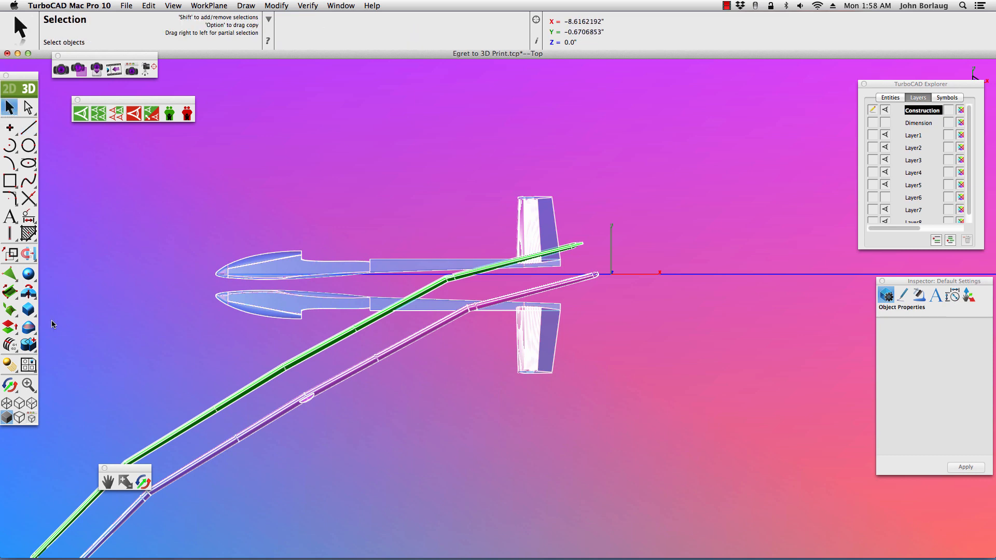
{"action": "left_click", "coordinate": [28, 344]}
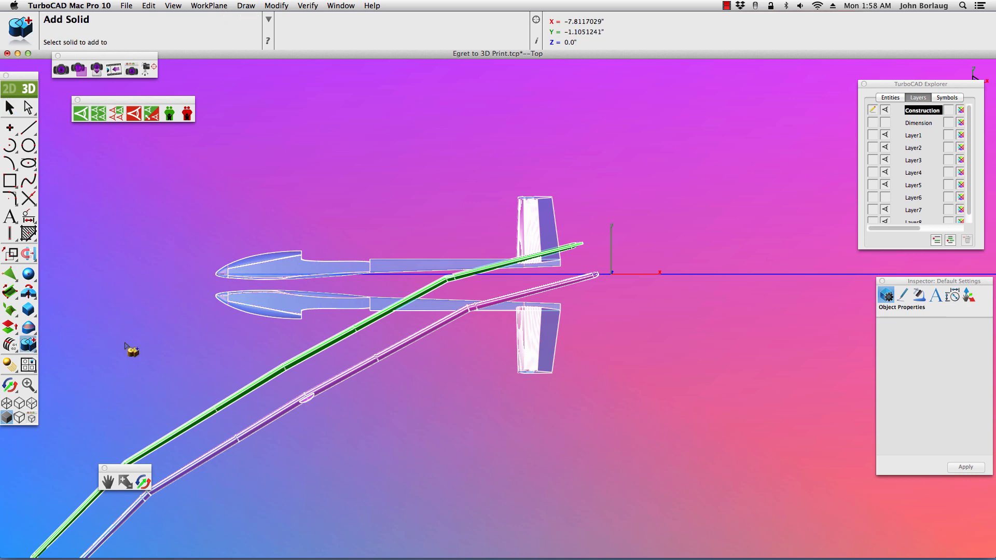
{"action": "left_click", "coordinate": [264, 310]}
{"action": "left_click", "coordinate": [9, 107]}
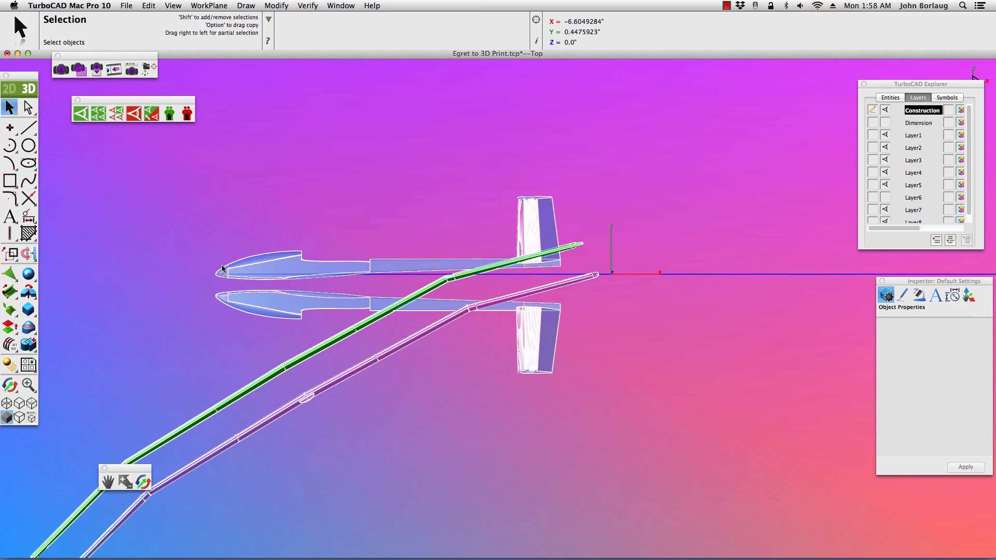
Select the joined fuselage solid and export only the selection as a binary STL in millimetres.
{"action": "left_click", "coordinate": [278, 266]}
{"action": "left_click", "coordinate": [128, 6]}
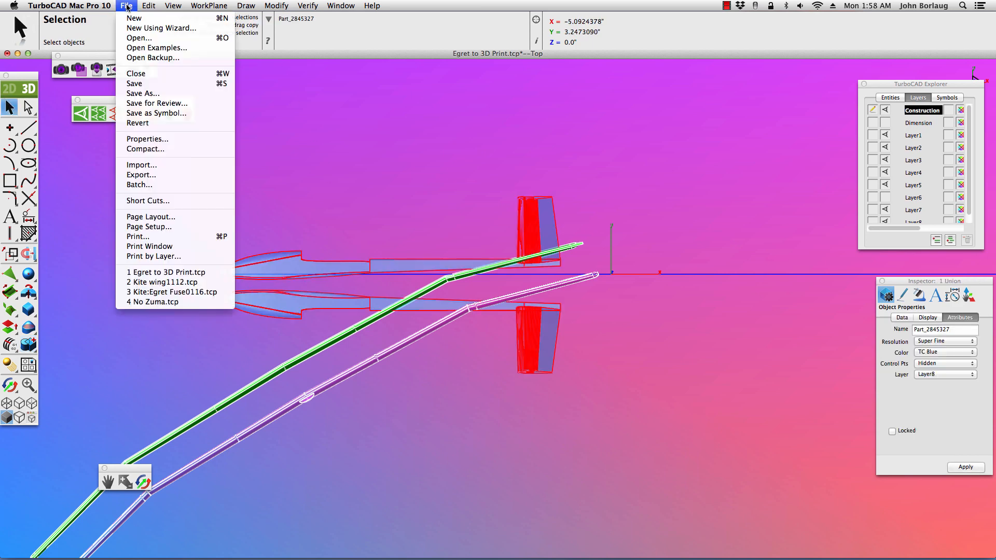
{"action": "left_click", "coordinate": [148, 176]}
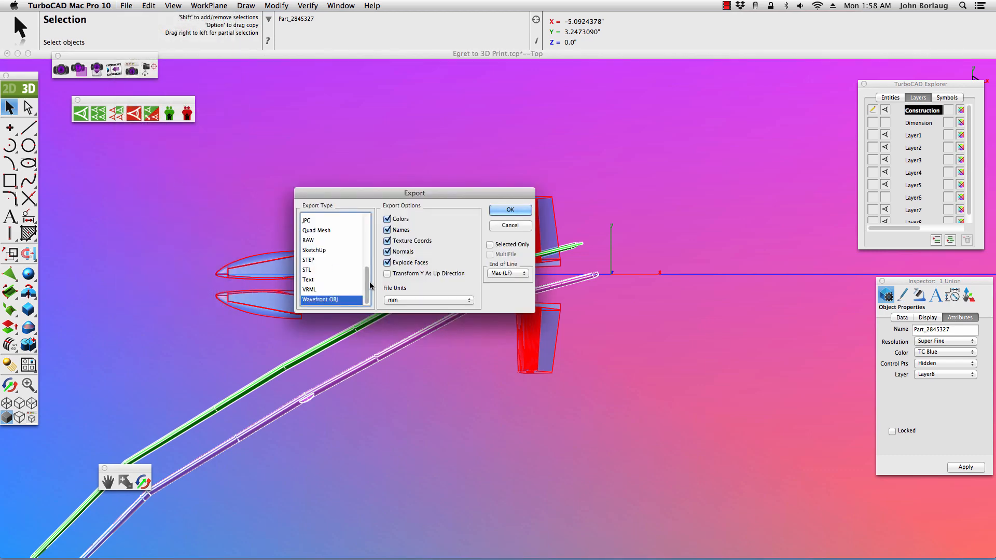
{"action": "left_click", "coordinate": [309, 270]}
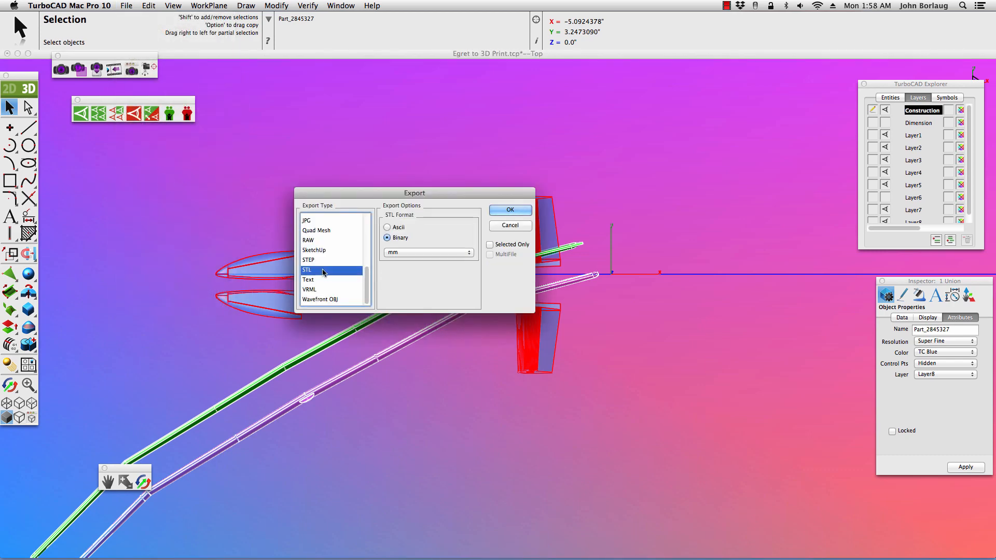
{"action": "left_click", "coordinate": [490, 245]}
{"action": "left_click", "coordinate": [510, 210]}
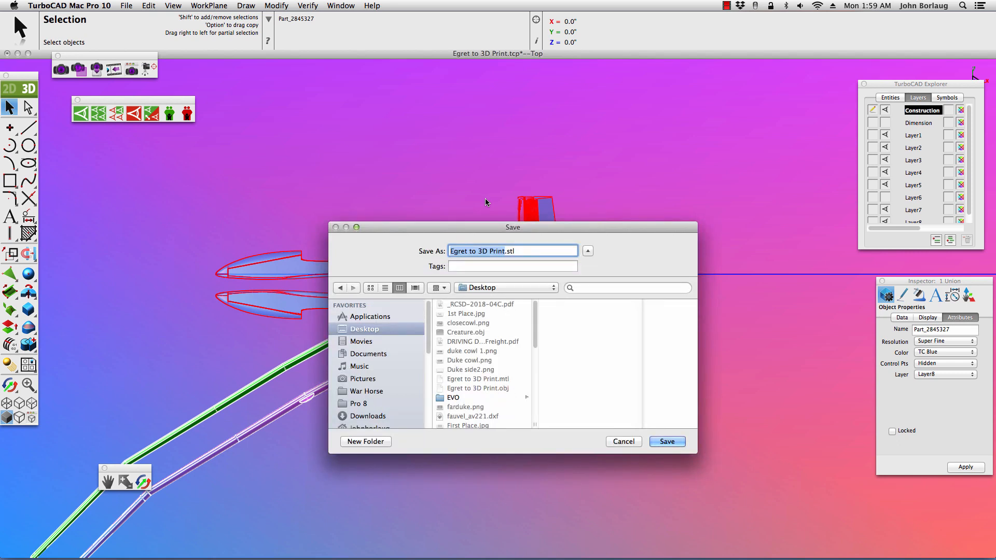
Save the export as EFuse.stl in the Things folder, replacing the existing file, and accept the mesh parameters with STL Facets enabled.
{"action": "type", "text": "eFuse"}
{"action": "left_click_drag", "start_coordinate": [454, 251], "coordinate": [450, 251]}
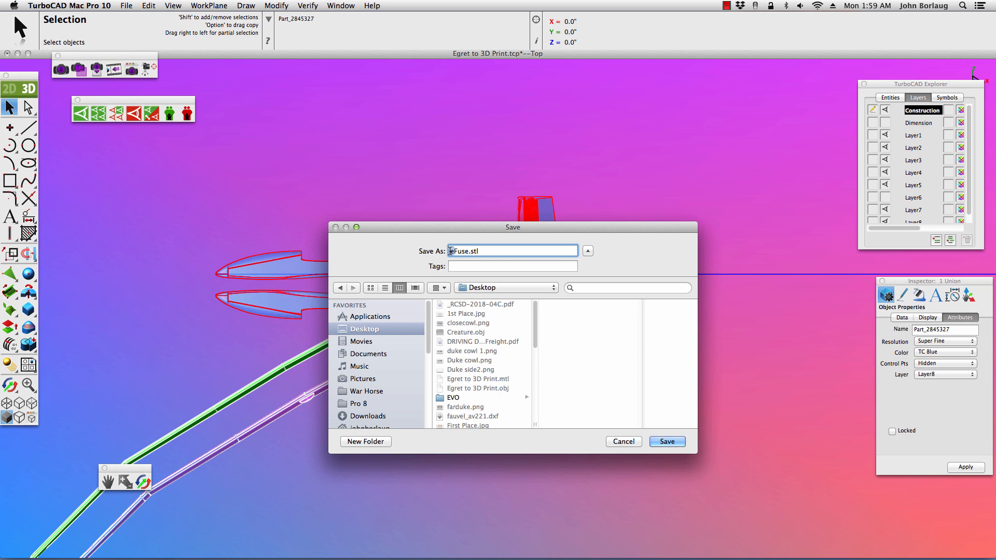
{"action": "type", "text": "E"}
{"action": "left_click", "coordinate": [555, 289]}
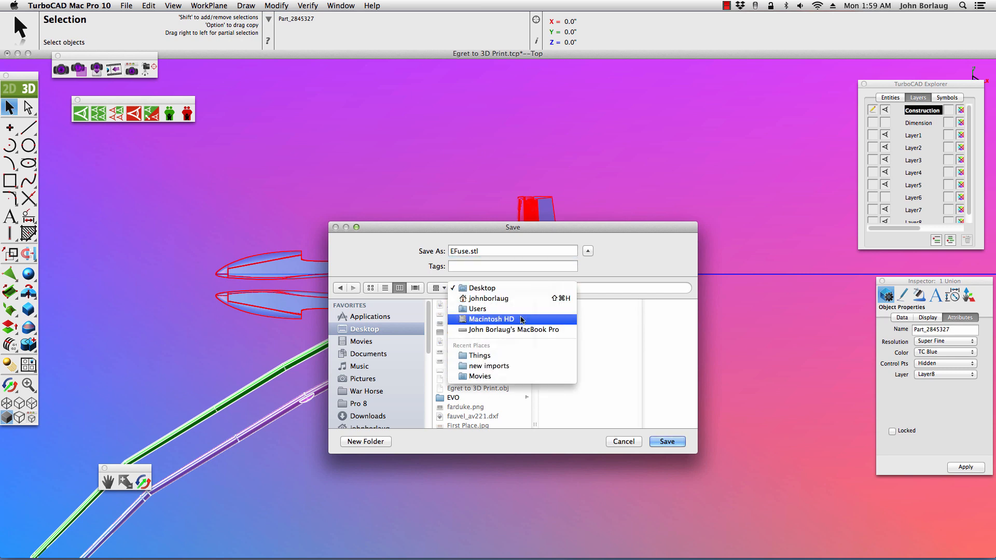
{"action": "left_click", "coordinate": [480, 356]}
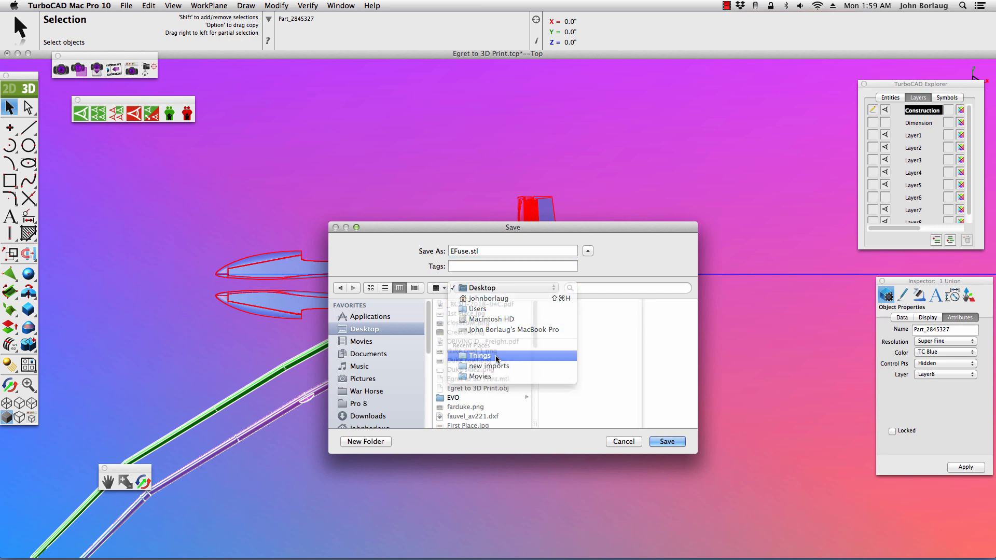
{"action": "left_click", "coordinate": [667, 441]}
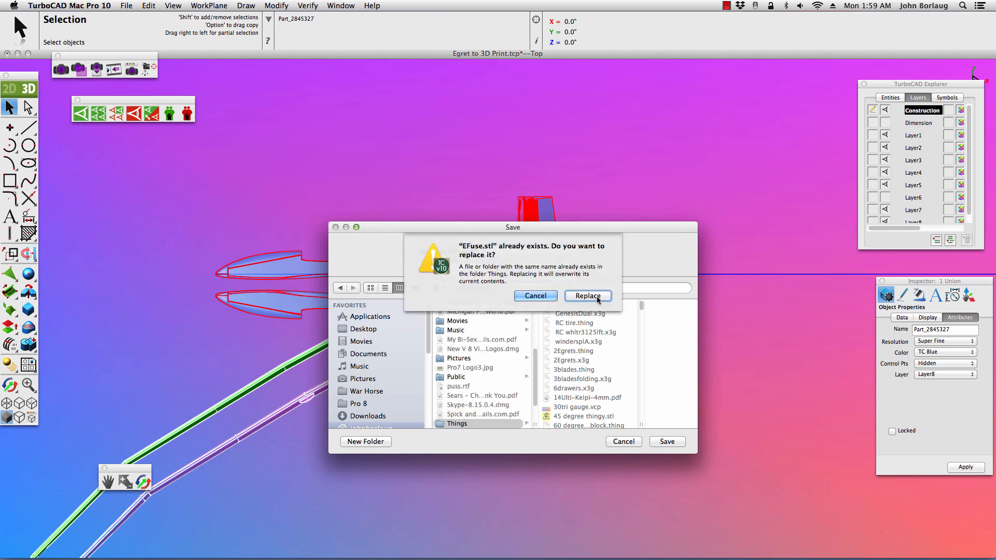
{"action": "left_click", "coordinate": [588, 296]}
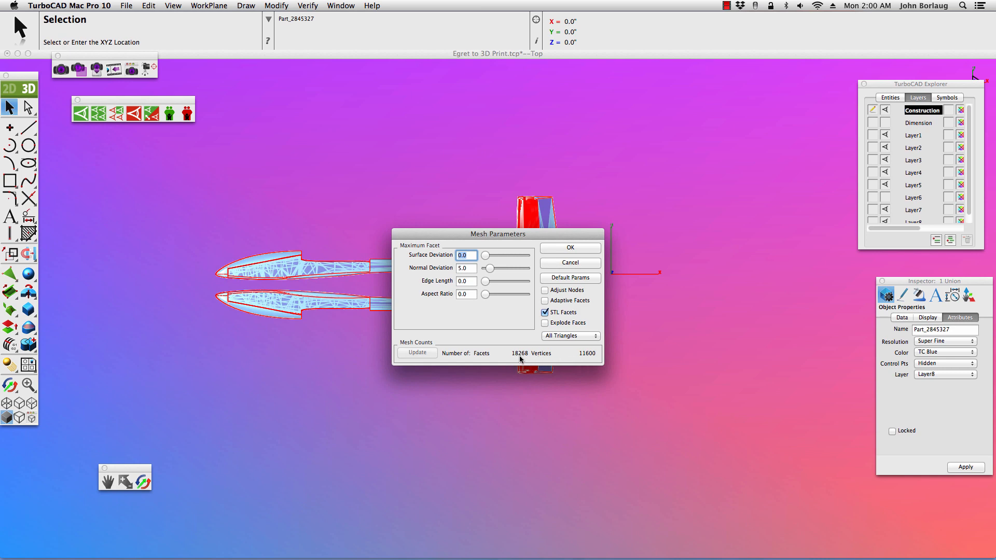
{"action": "left_click", "coordinate": [570, 248]}
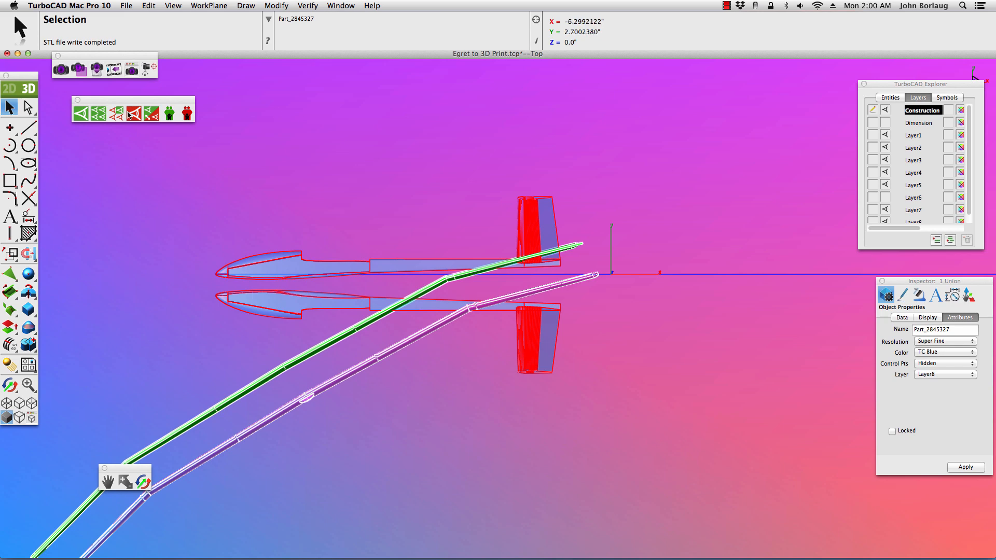
Deselect the fuselage and select both the green and magenta wing solids.
{"action": "left_click", "coordinate": [128, 175]}
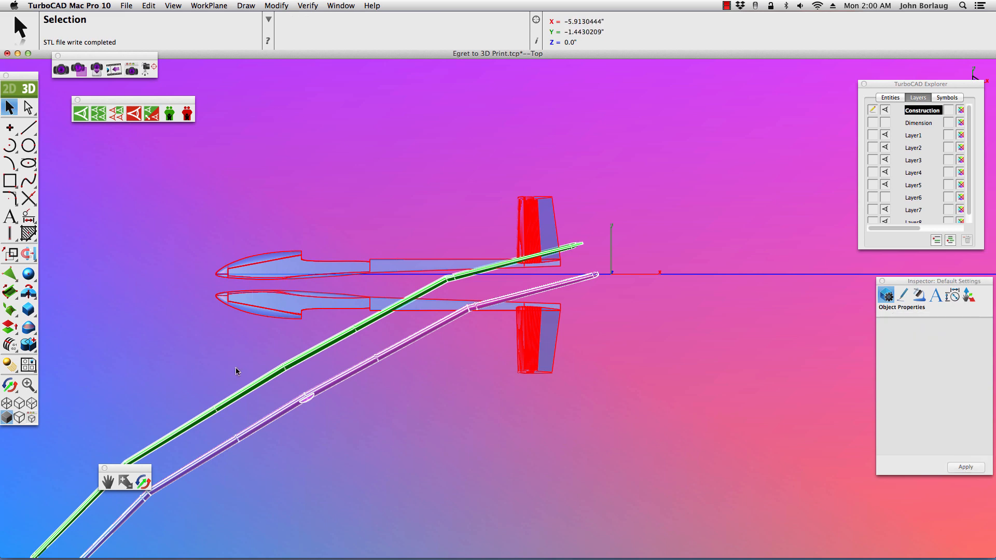
{"action": "left_click", "coordinate": [250, 390]}
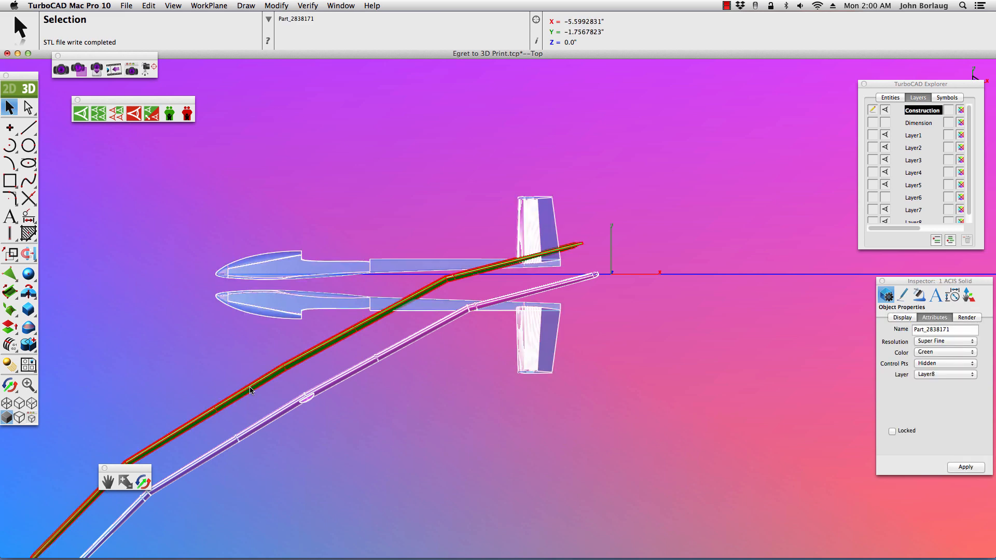
{"action": "left_click", "coordinate": [274, 420], "text": "shift"}
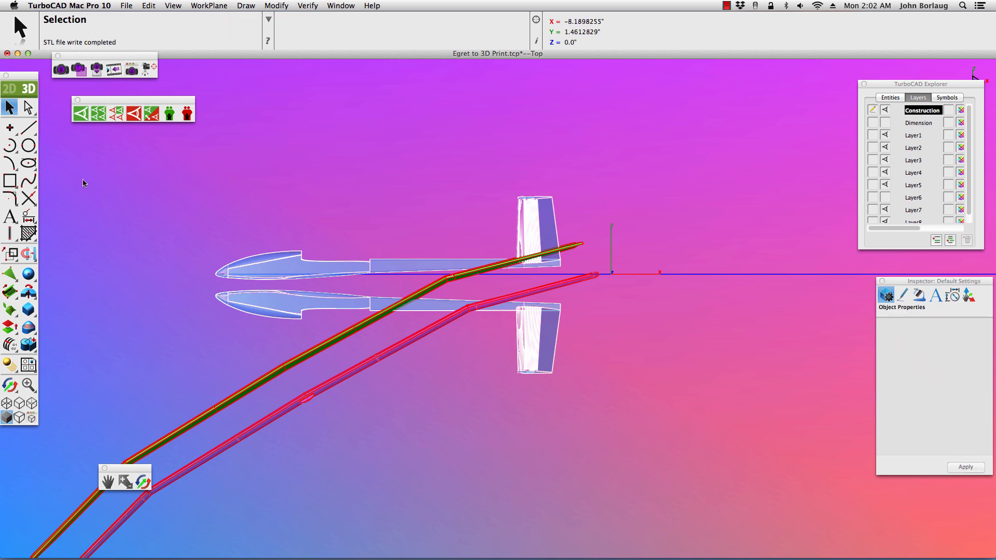
Close the Egret to 3D Print.tcp drawing without saving the changes.
{"action": "scroll", "coordinate": [92, 183], "scroll_direction": "down", "scroll_amount": 2}
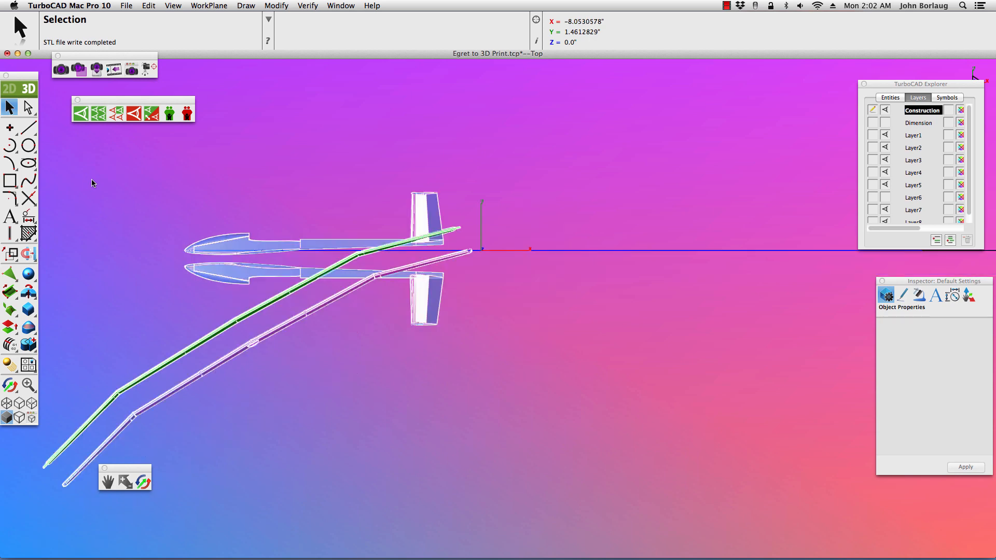
{"action": "scroll", "coordinate": [91, 183], "scroll_direction": "up", "scroll_amount": 2}
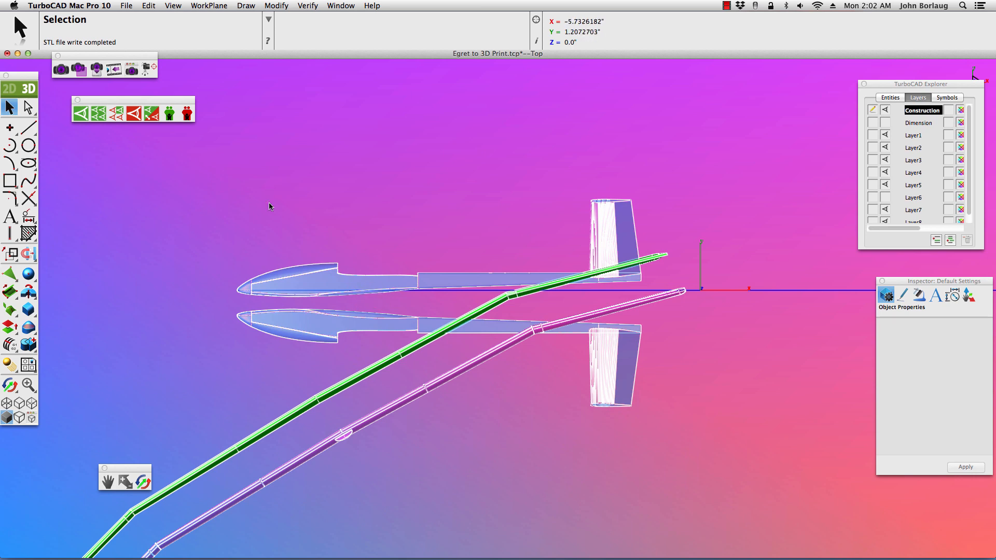
{"action": "left_click", "coordinate": [8, 54]}
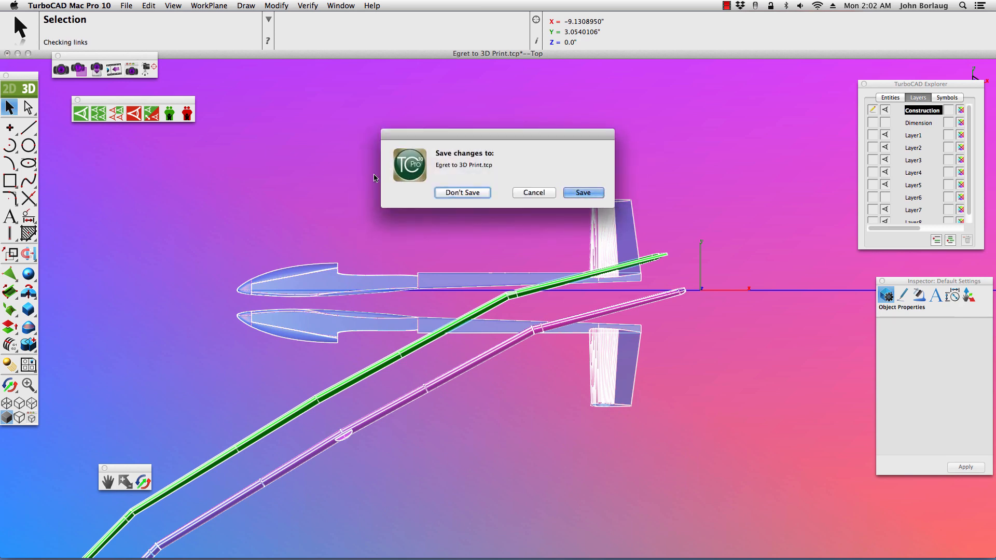
{"action": "left_click", "coordinate": [460, 198]}
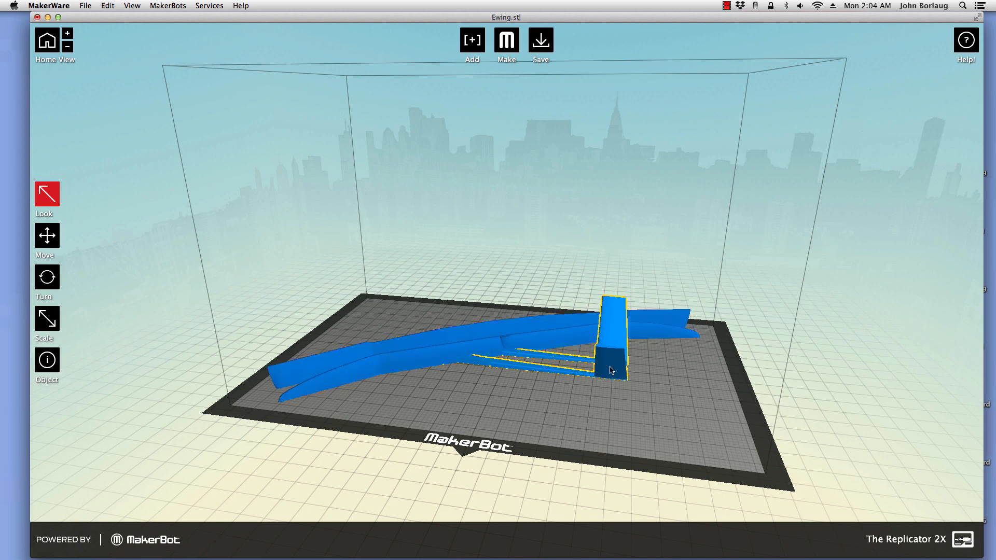
In MakerWare, move the fuselage pair toward the build plate's front edge, clear of the wings, and check its placement in Top View.
{"action": "left_click", "coordinate": [54, 248]}
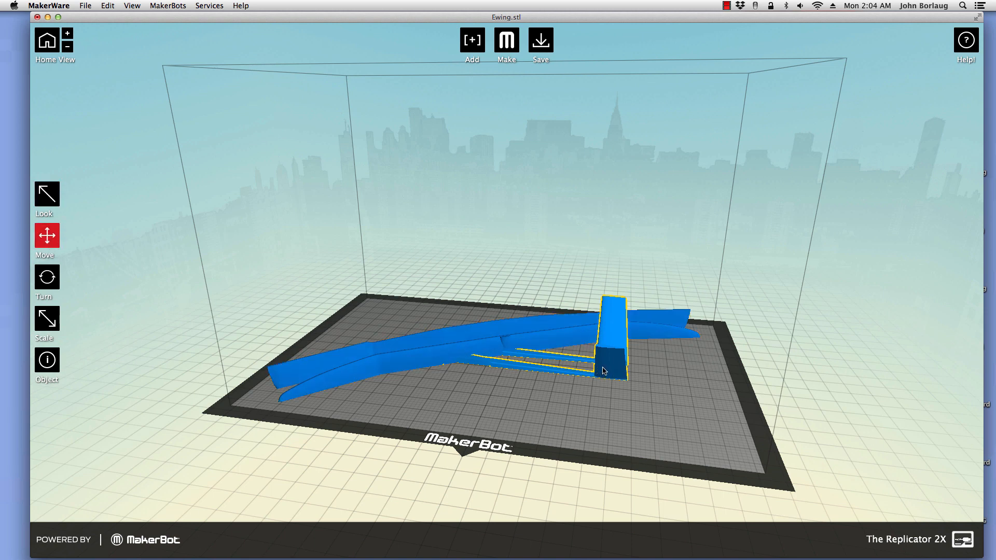
{"action": "left_click_drag", "start_coordinate": [607, 379], "coordinate": [657, 469]}
{"action": "left_click_drag", "start_coordinate": [670, 416], "coordinate": [672, 422]}
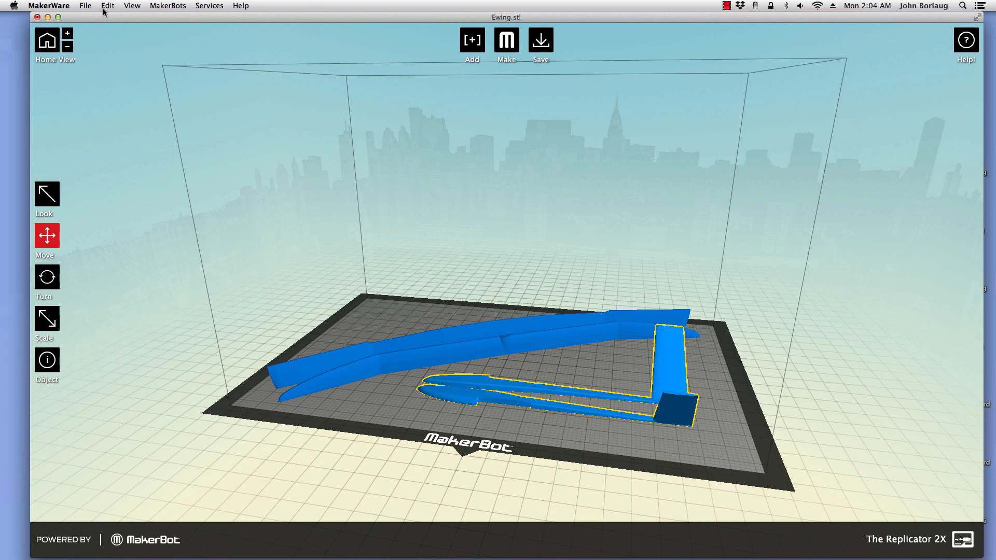
{"action": "left_click", "coordinate": [130, 5]}
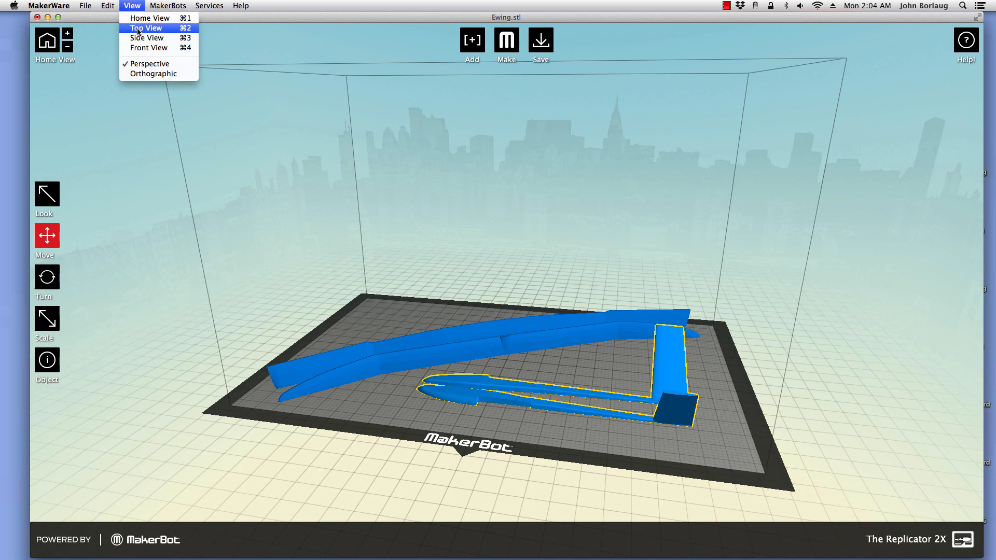
{"action": "left_click", "coordinate": [139, 28]}
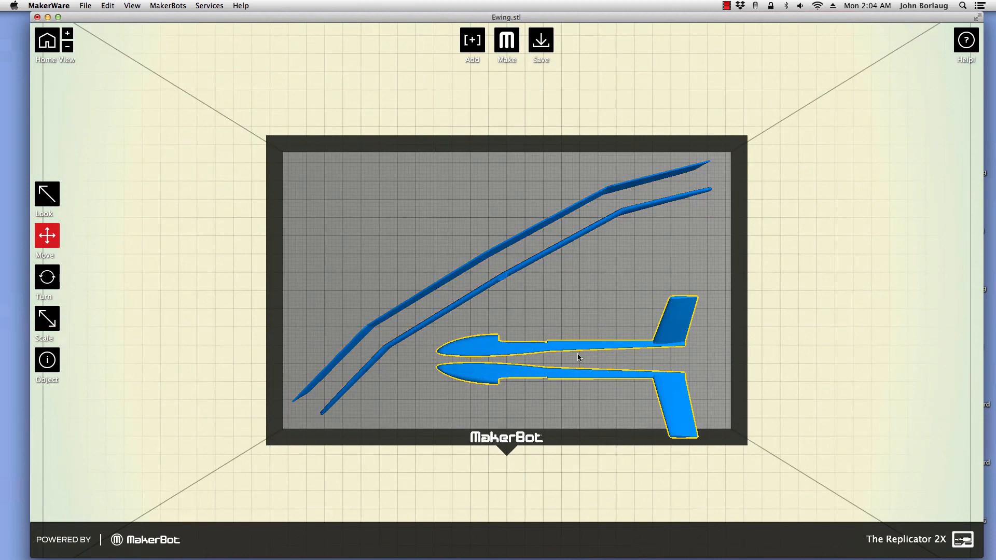
Rotate the fuselage pair slightly counterclockwise and reposition it in front of the wings, fully inside the build plate.
{"action": "left_click_drag", "start_coordinate": [572, 346], "coordinate": [579, 321]}
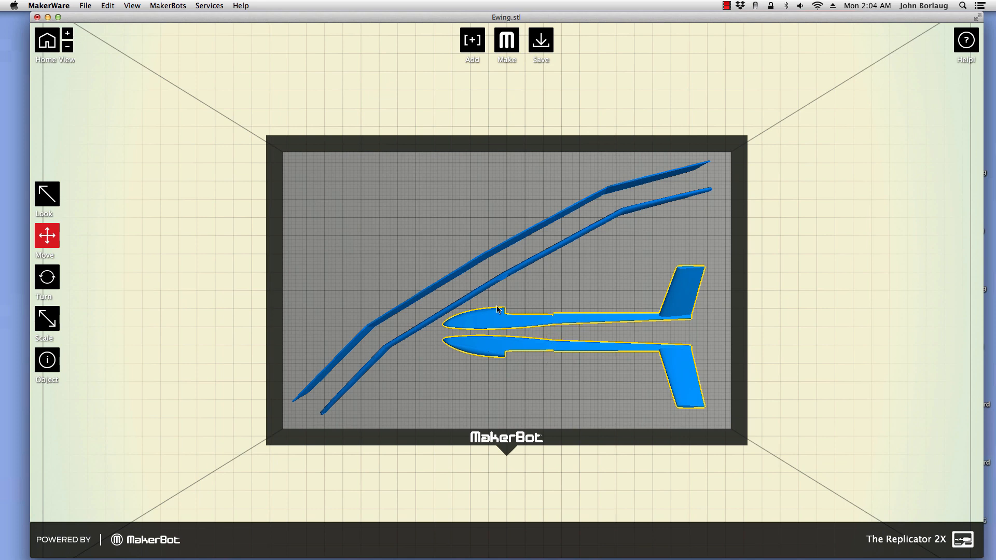
{"action": "left_click", "coordinate": [47, 278]}
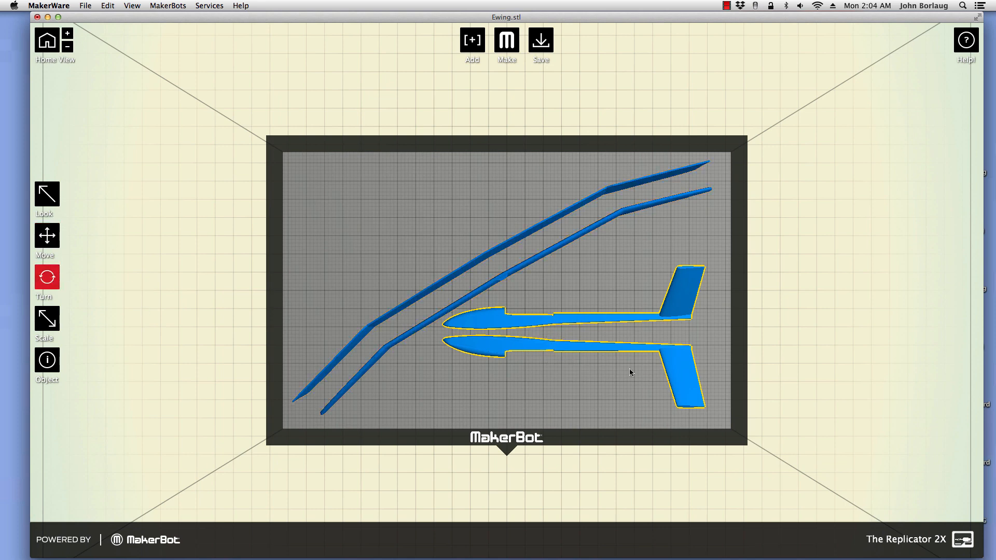
{"action": "left_click_drag", "start_coordinate": [694, 371], "coordinate": [675, 340]}
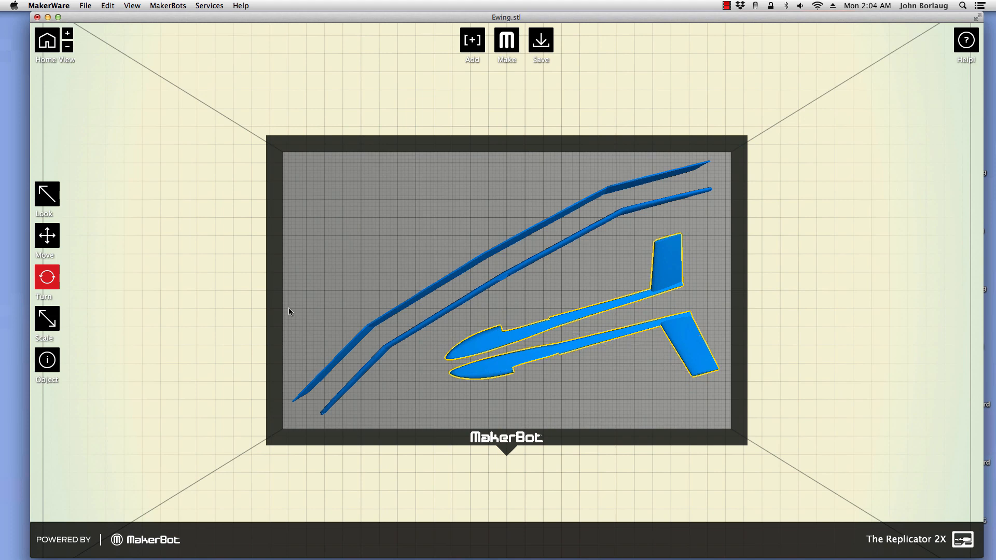
{"action": "left_click", "coordinate": [47, 237]}
{"action": "left_click_drag", "start_coordinate": [537, 353], "coordinate": [518, 346]}
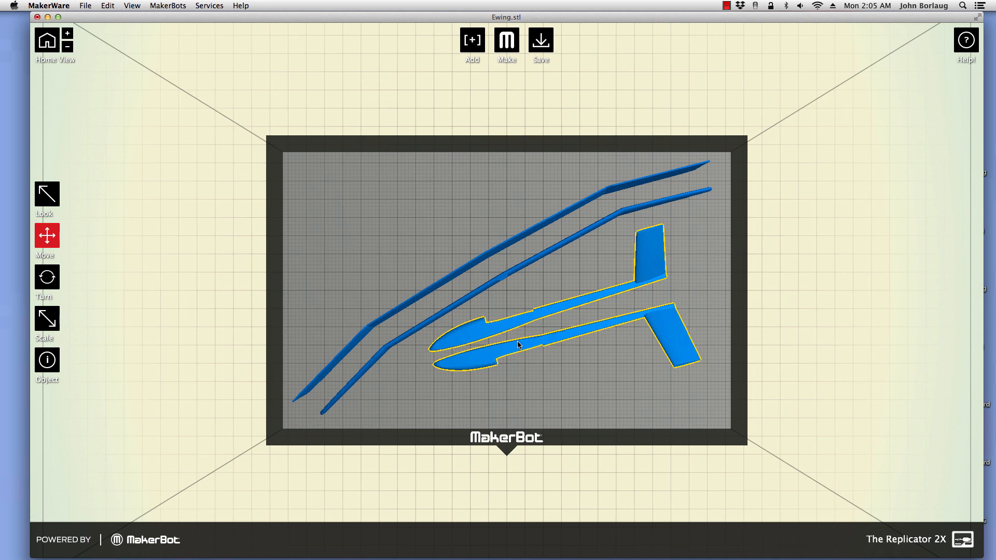
Nudge the wing pair slightly toward the build plate's front-right corner, keeping it clear of the fuselages, and deselect it.
{"action": "left_click", "coordinate": [506, 275]}
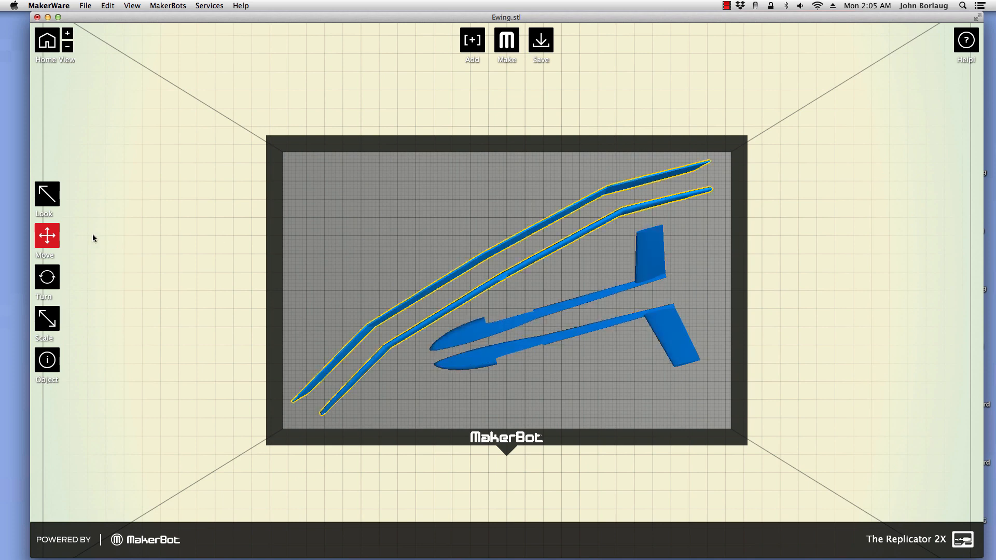
{"action": "left_click_drag", "start_coordinate": [504, 278], "coordinate": [508, 284]}
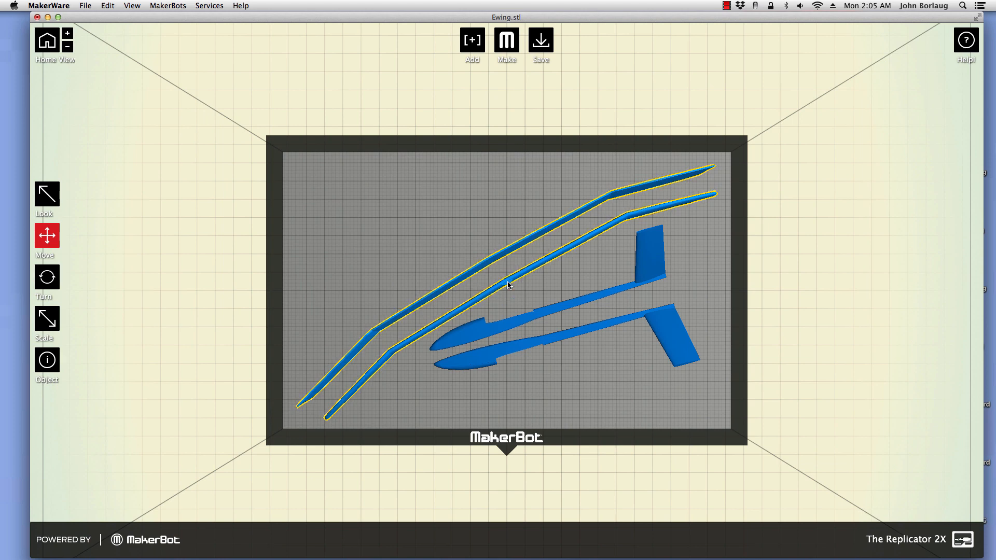
{"action": "left_click", "coordinate": [468, 236]}
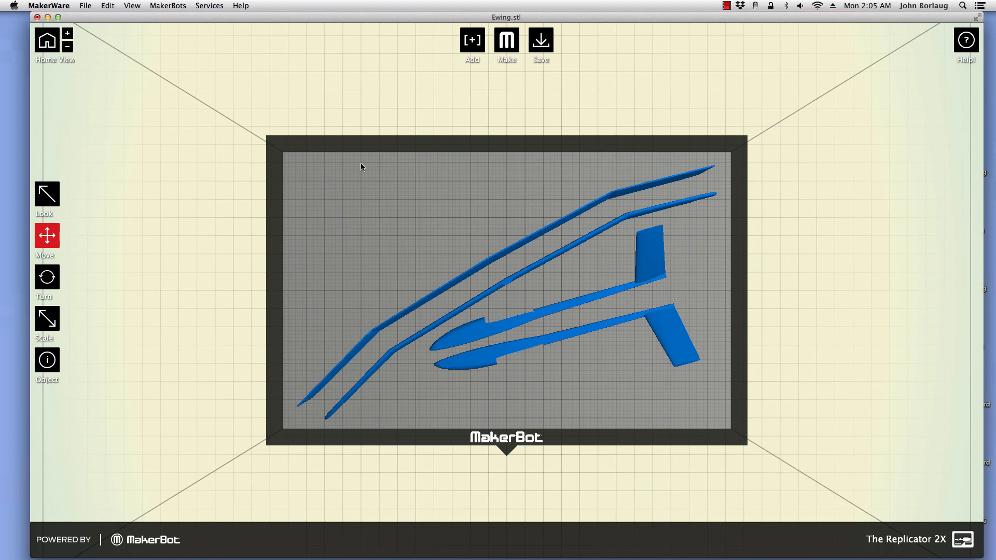
Select all objects on the build plate, assign them to the Left extruder, and close the object information.
{"action": "left_click", "coordinate": [47, 362]}
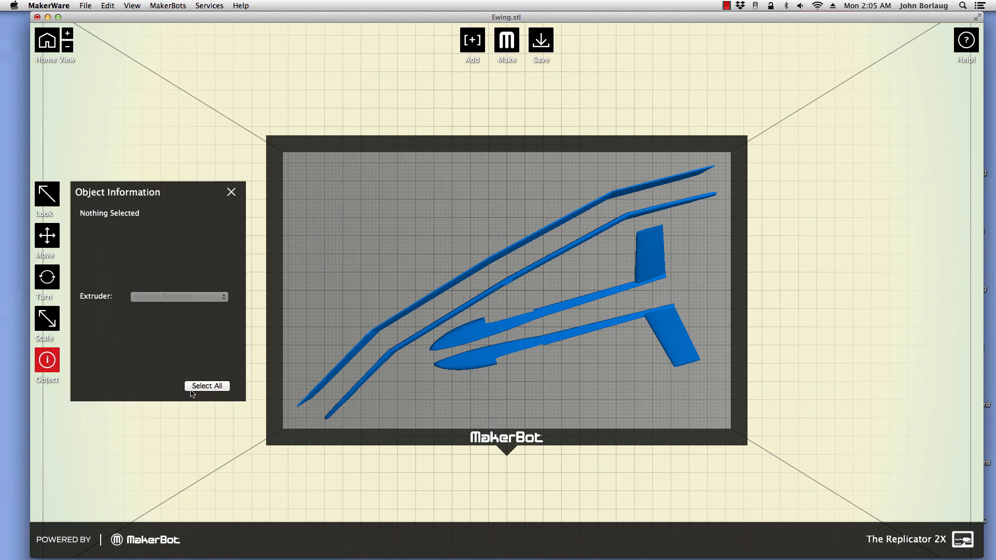
{"action": "left_click", "coordinate": [194, 388]}
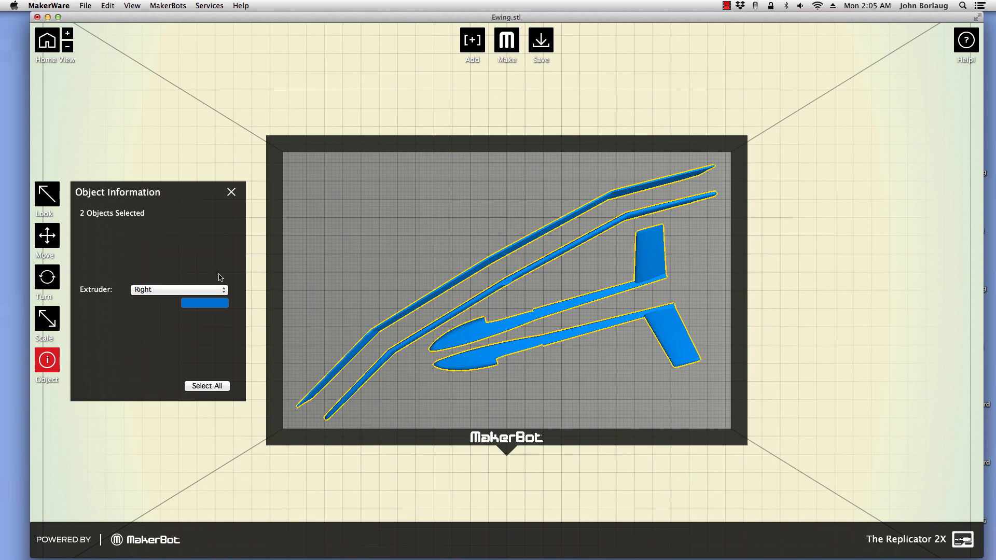
{"action": "left_click", "coordinate": [223, 290]}
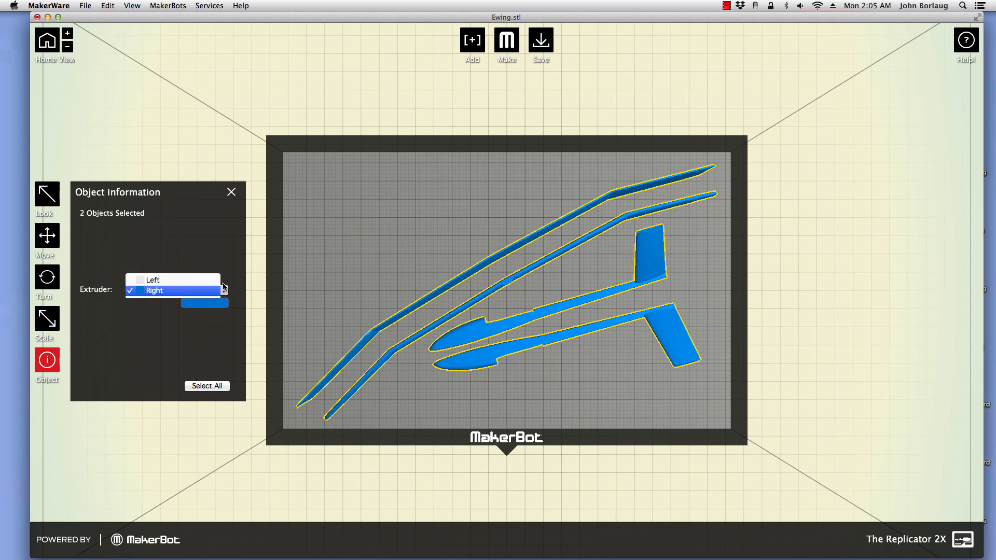
{"action": "left_click", "coordinate": [217, 280]}
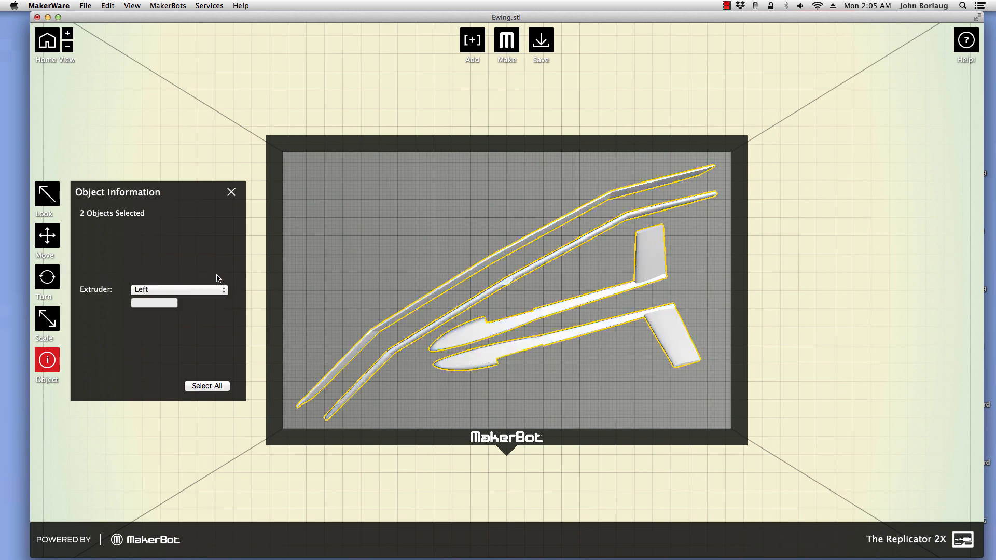
{"action": "left_click", "coordinate": [232, 194]}
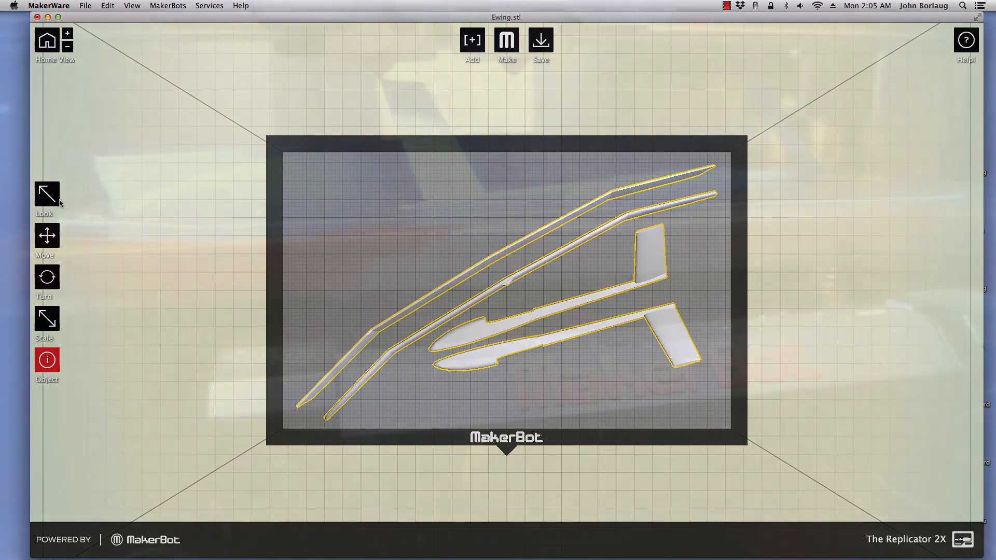